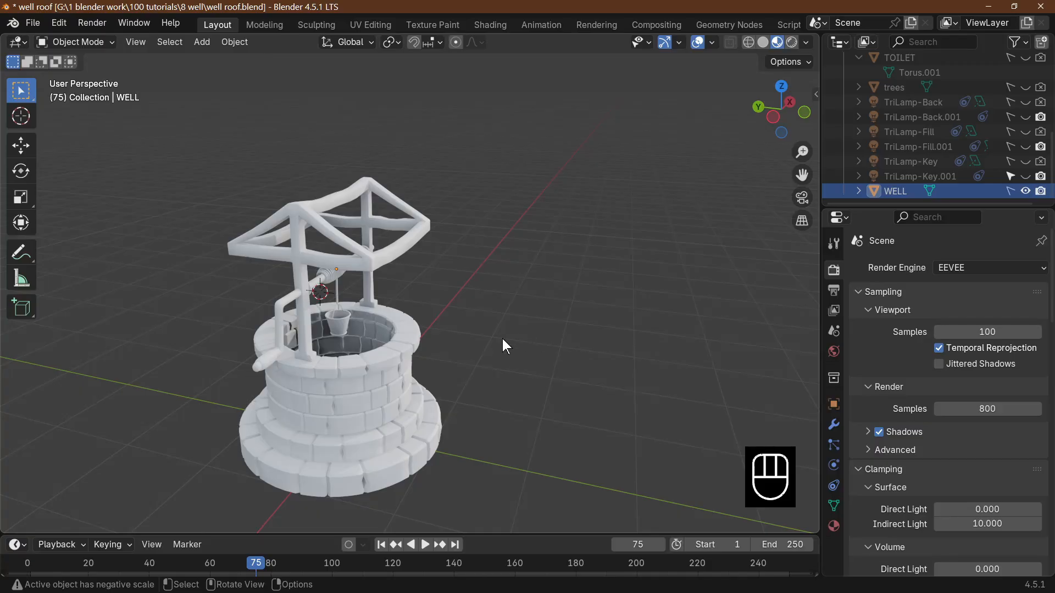
# Make the WELL object selectable in the viewport and lock it against selection again.
pyautogui.moveTo(503, 340); pyautogui.dragTo(533, 354, button='middle')
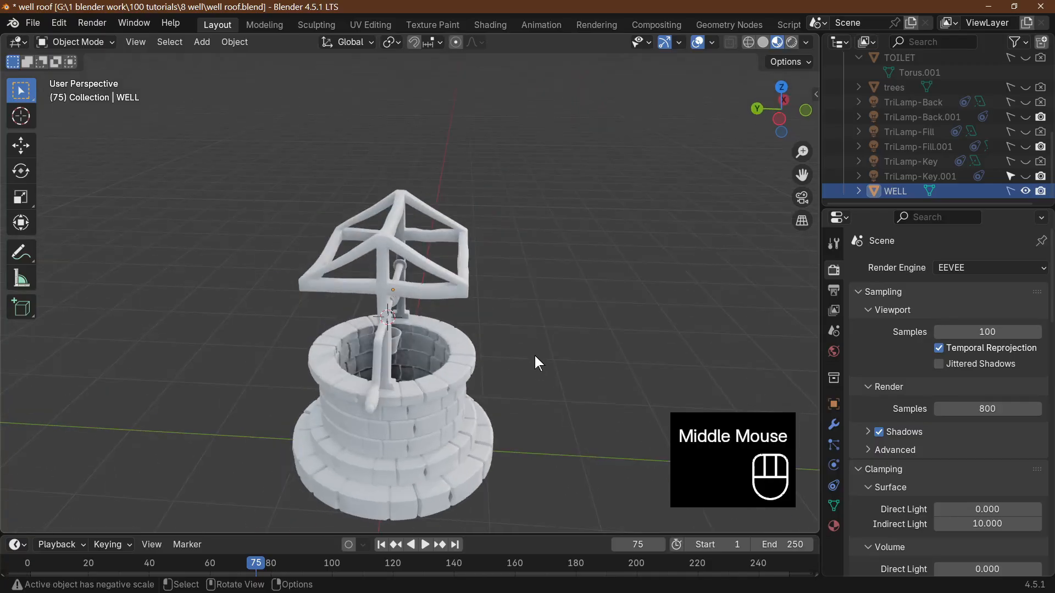
pyautogui.click(457, 397)
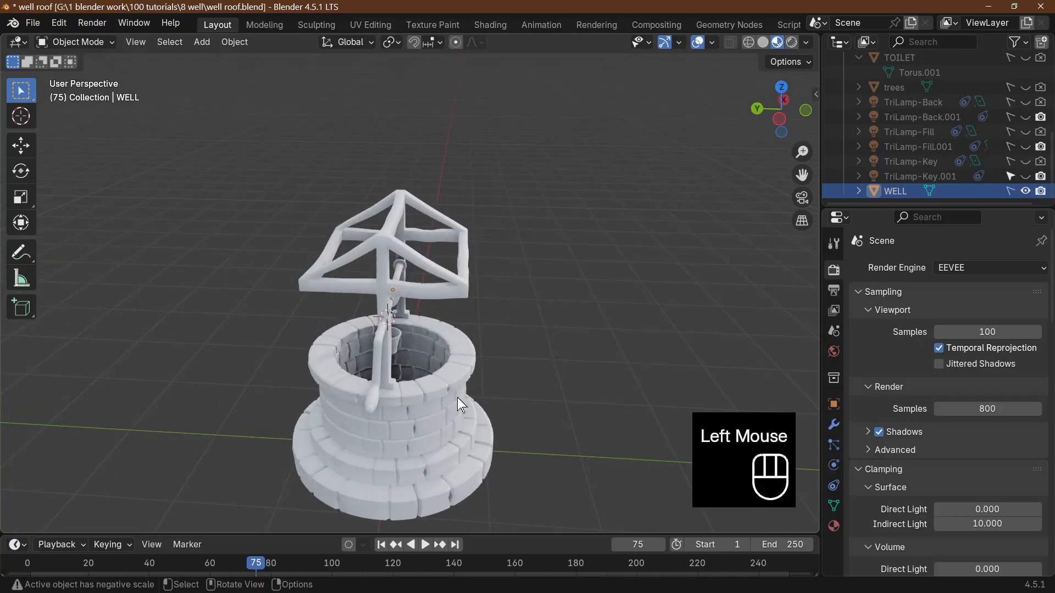
pyautogui.click(1010, 192)
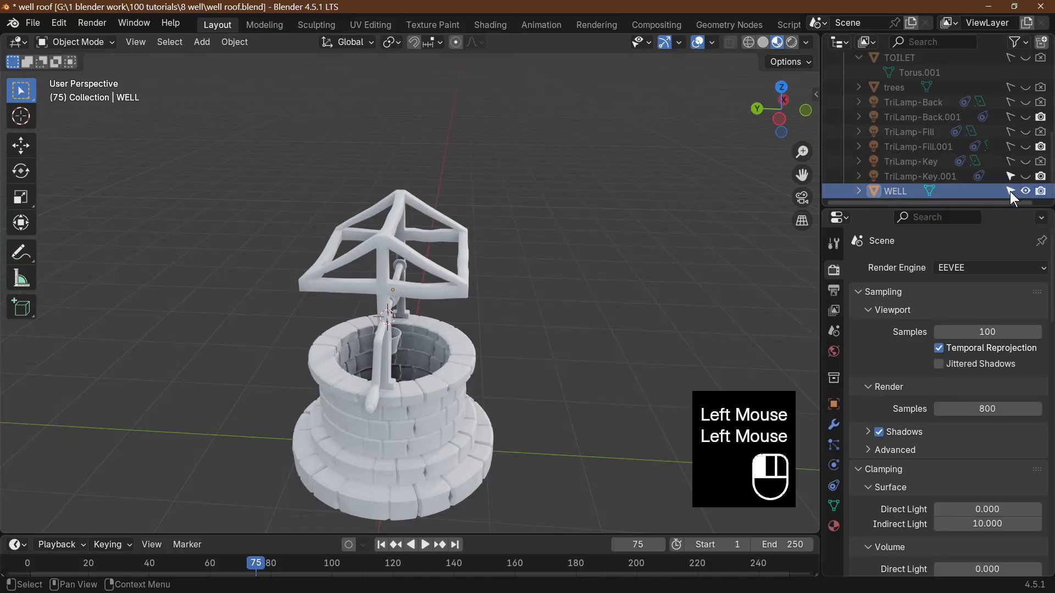
pyautogui.click(1010, 191)
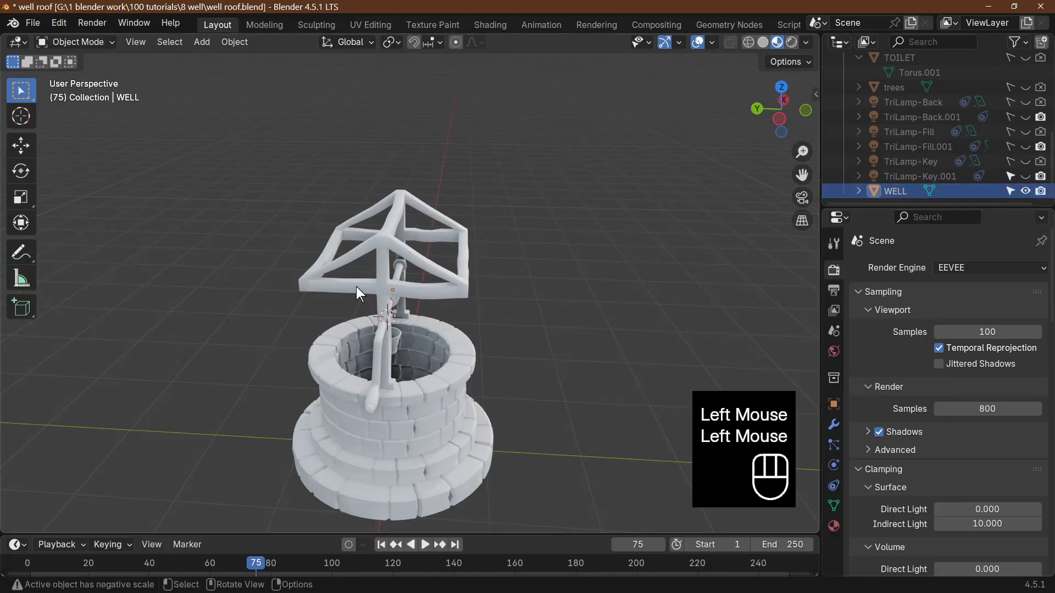
pyautogui.click(414, 272)
pyautogui.click(1010, 192)
pyautogui.moveTo(556, 298); pyautogui.dragTo(454, 377, button='middle')
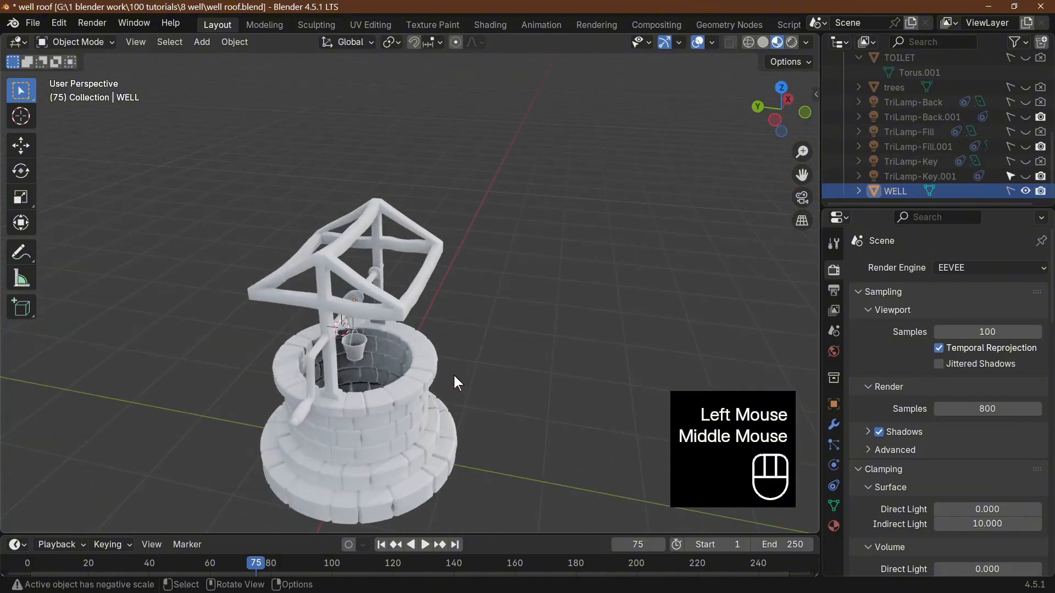
pyautogui.click(420, 398)
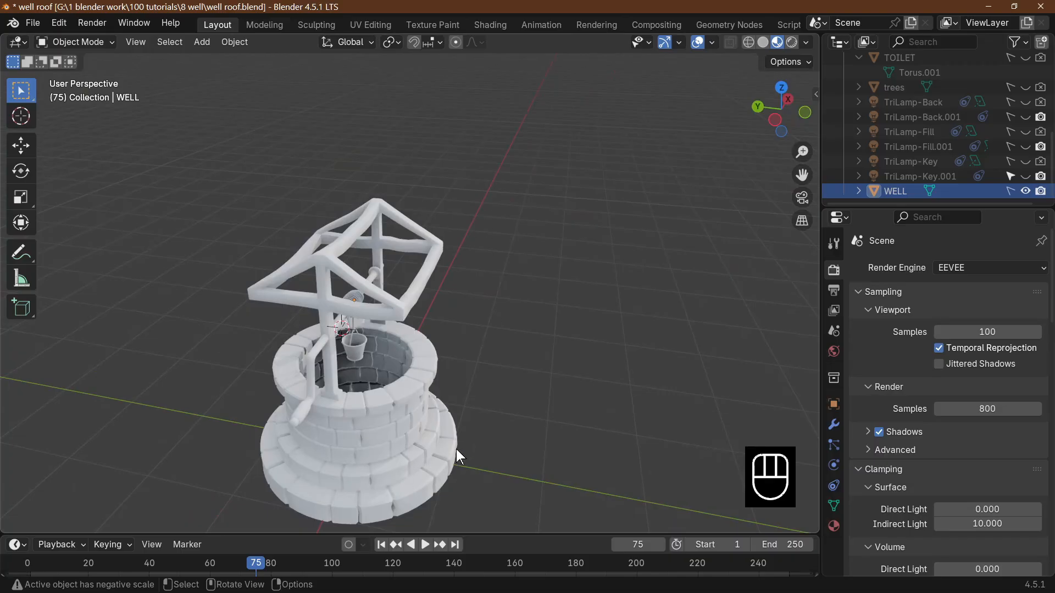
# Add a 2 m plane and raise it about 0.99 m along Z above the well's roof frame.
pyautogui.click(203, 46)
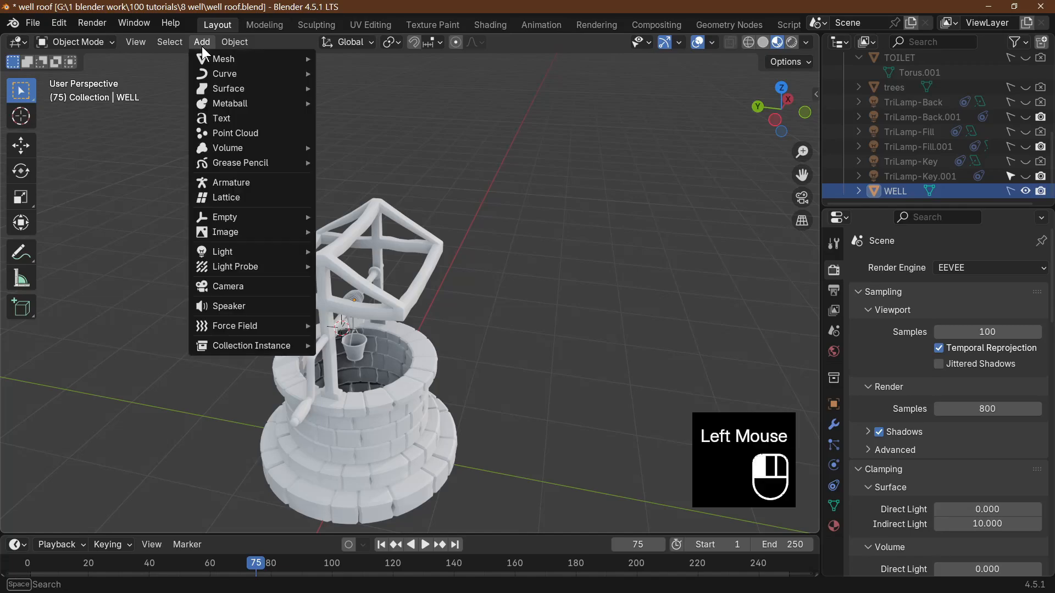
pyautogui.moveTo(208, 56)
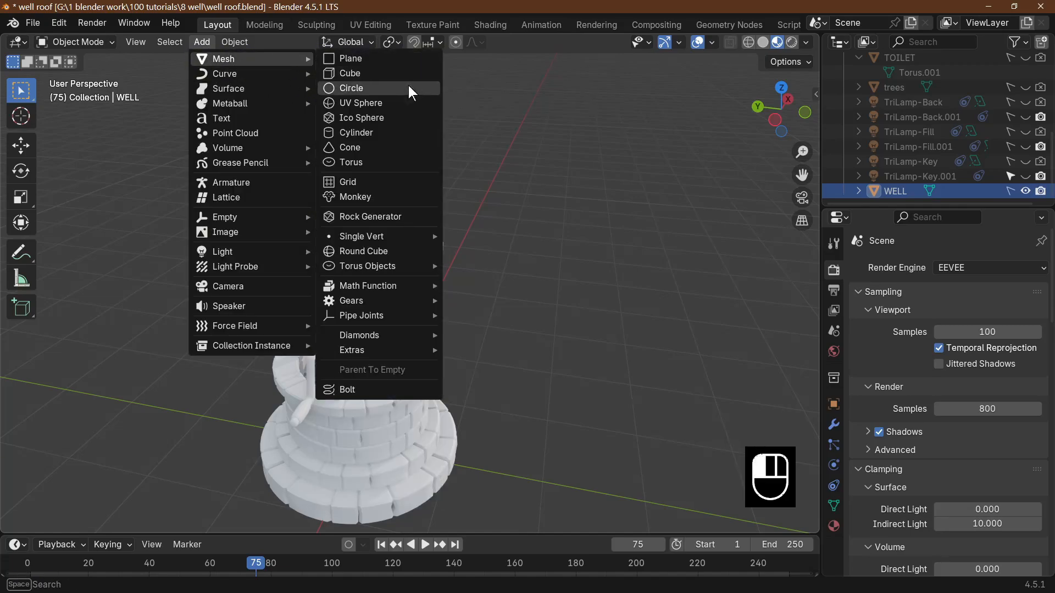
pyautogui.click(367, 57)
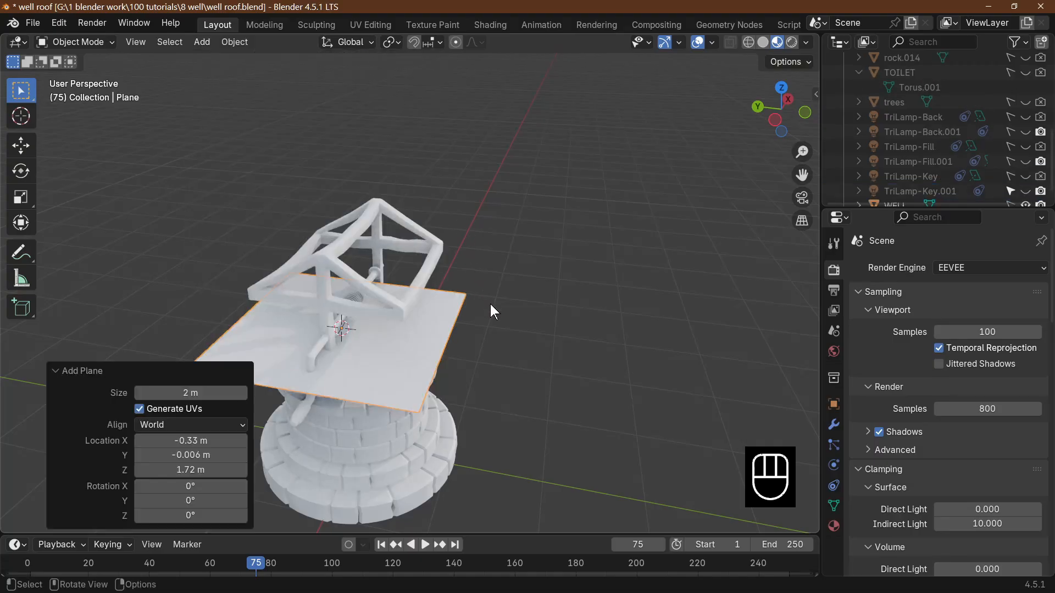
pyautogui.press('g')
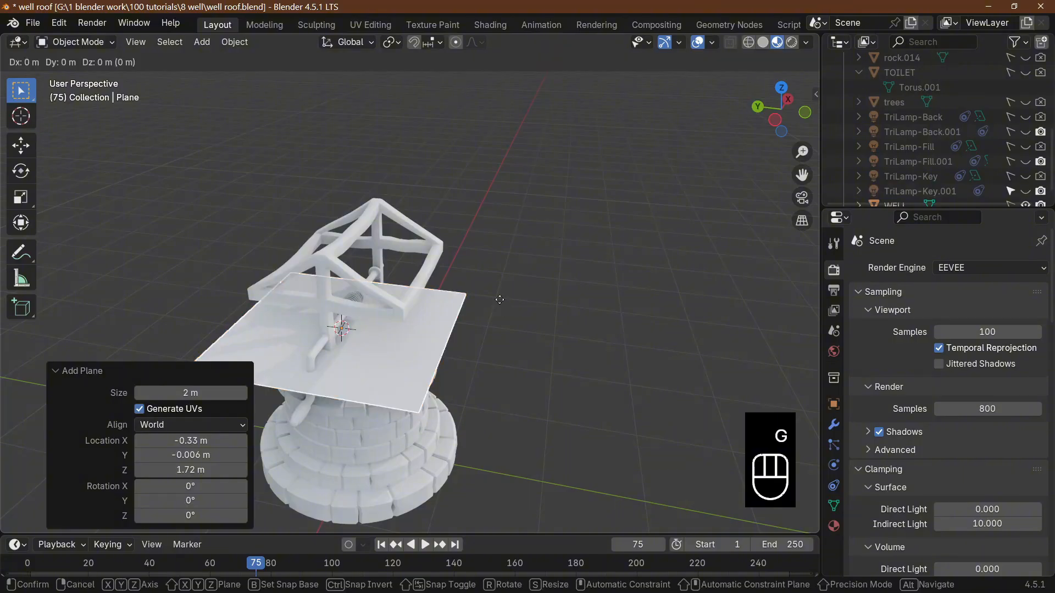
pyautogui.press('z')
pyautogui.click(497, 207)
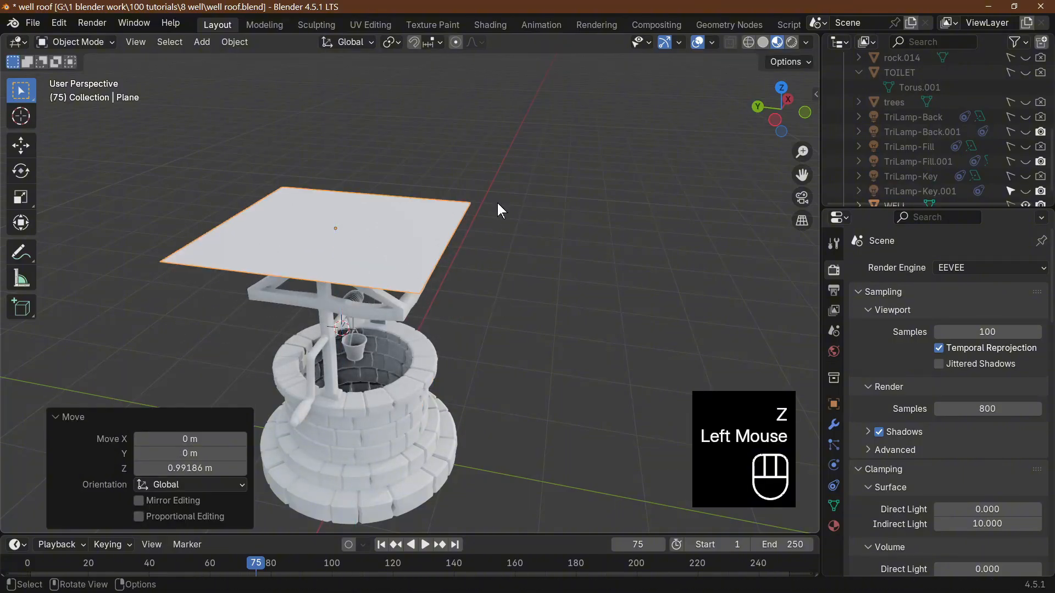
# In top view, scale the plane down to about 0.098 and stretch it along Y by about 1.6 into a small rectangular tile.
pyautogui.moveTo(497, 207); pyautogui.dragTo(456, 246, button='middle')
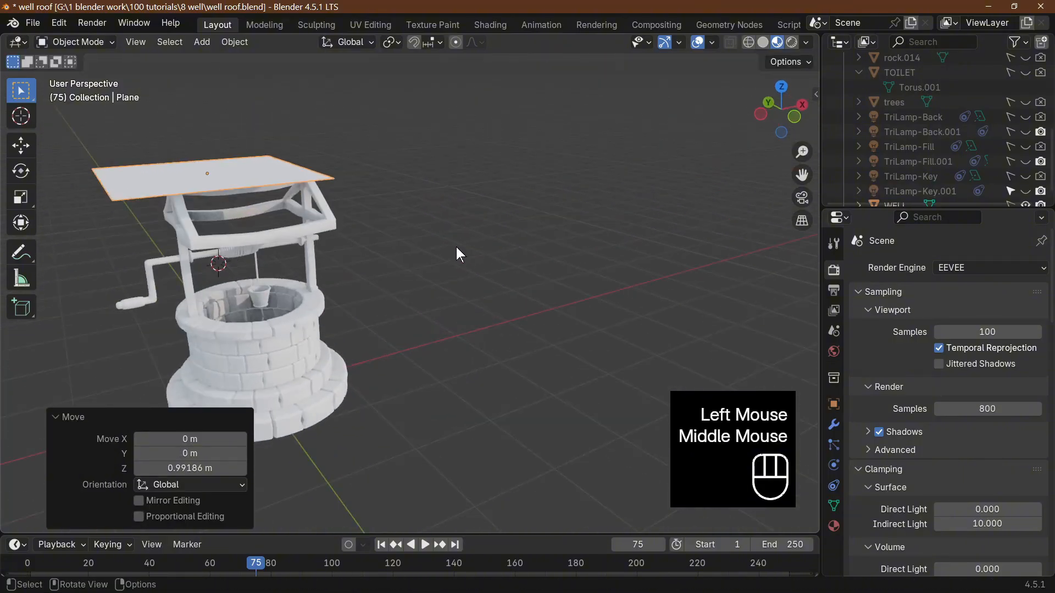
pyautogui.press('KP_7')
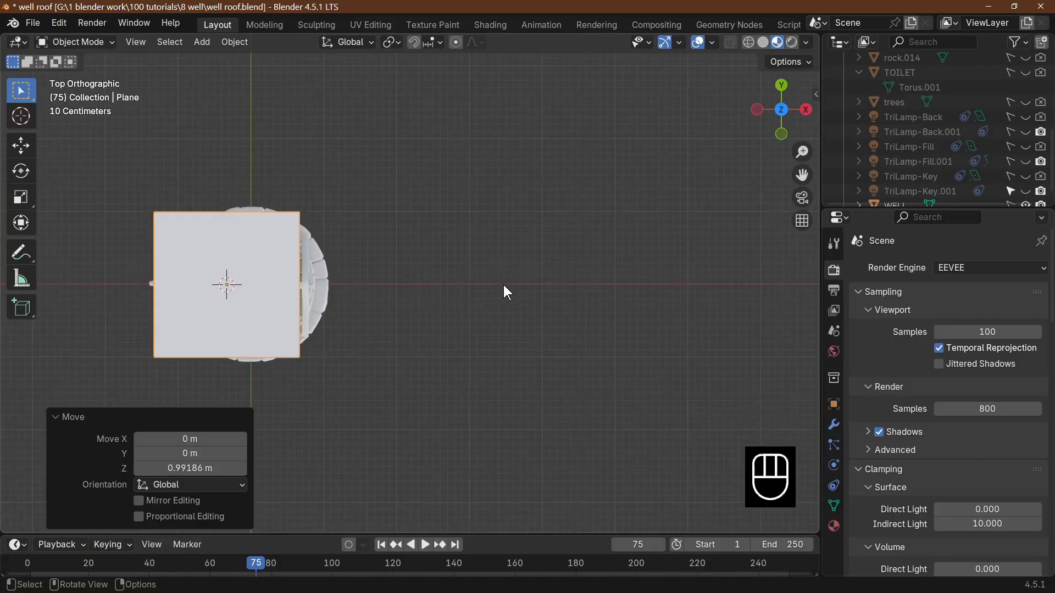
pyautogui.press('s')
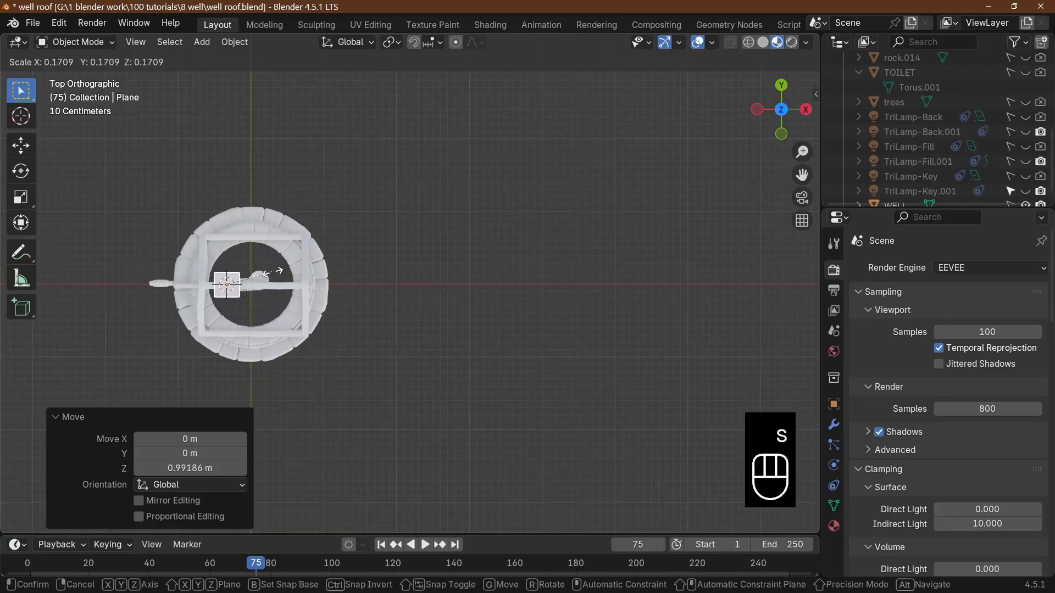
pyautogui.click(258, 276)
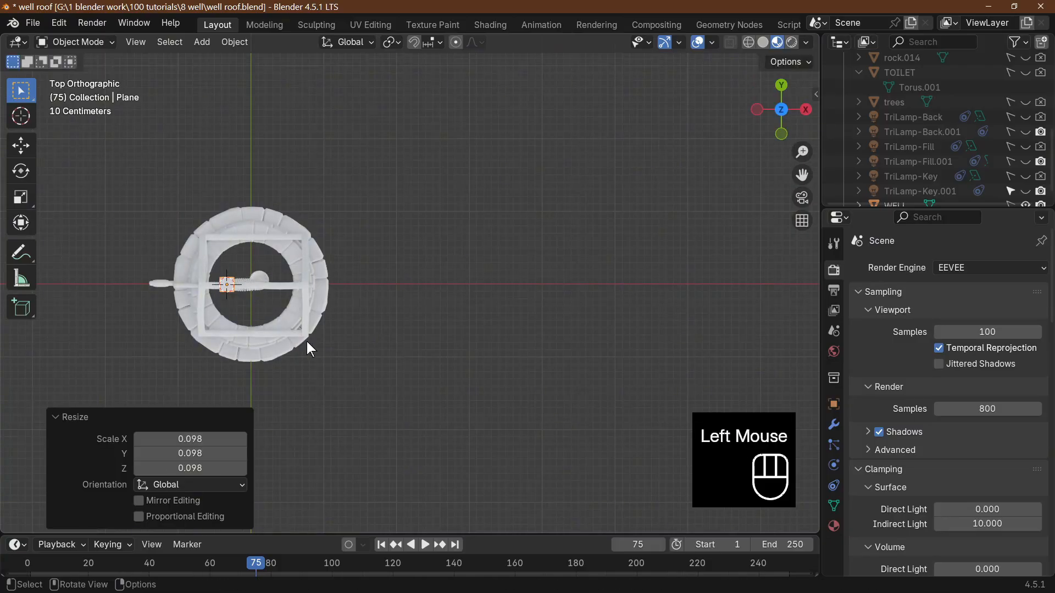
pyautogui.scroll(3, 307, 342)
pyautogui.keyDown('shift'); pyautogui.moveTo(311, 341); pyautogui.dragTo(474, 262, button='middle'); pyautogui.keyUp('shift')
pyautogui.scroll(2, 465, 269)
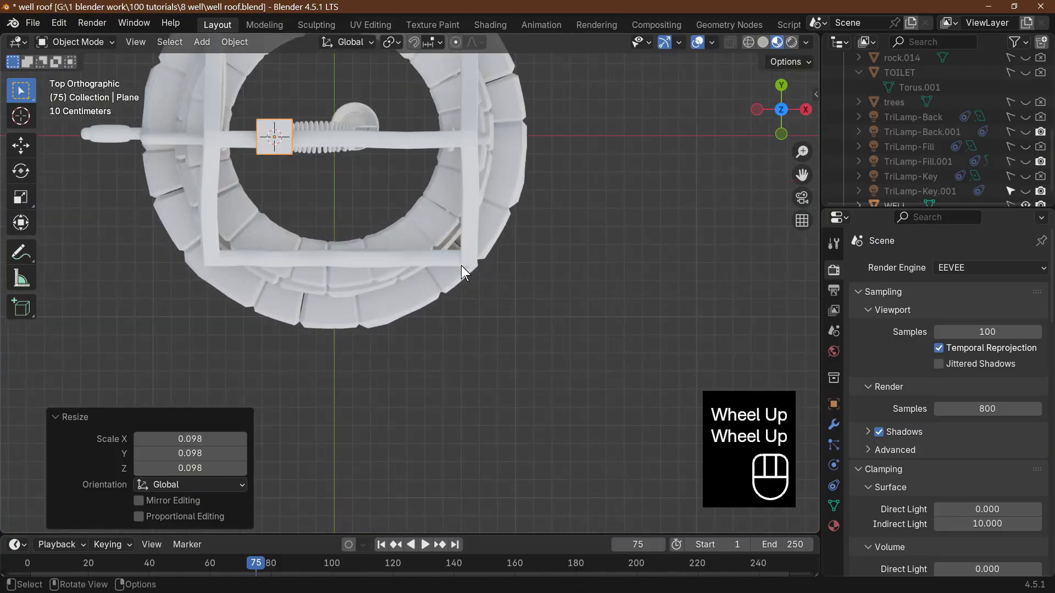
pyautogui.press('s')
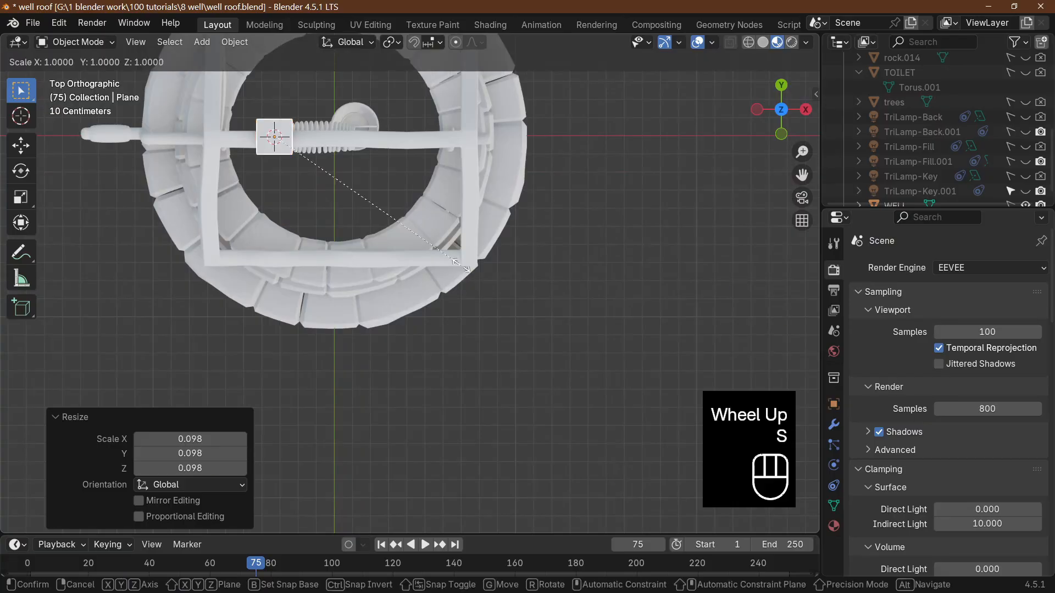
pyautogui.press('y')
pyautogui.click(603, 290)
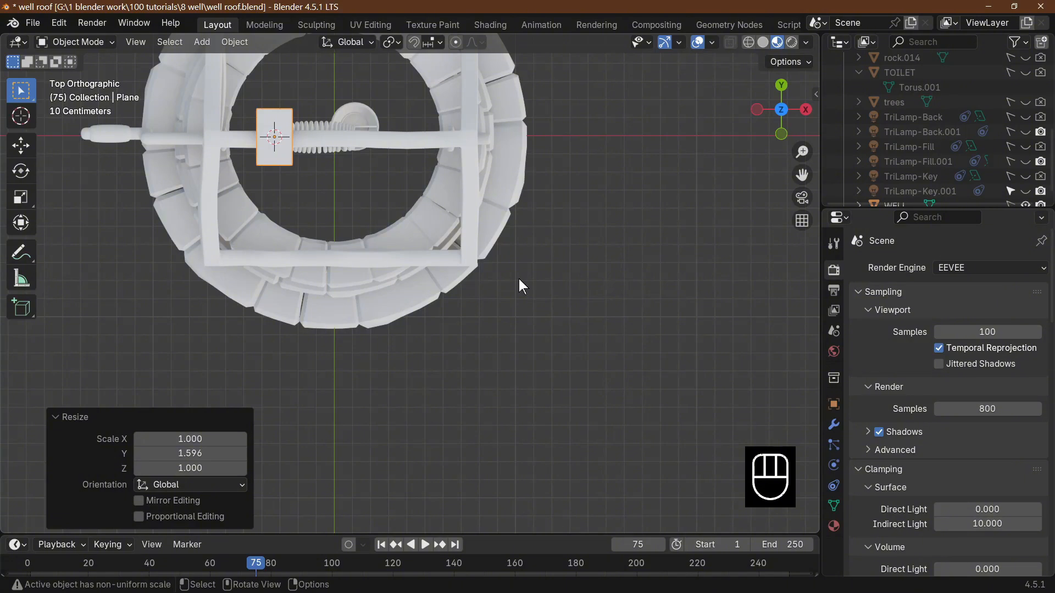
# Subdivide the tile's mesh twice into a four-by-four grid of faces.
pyautogui.press('Tab')
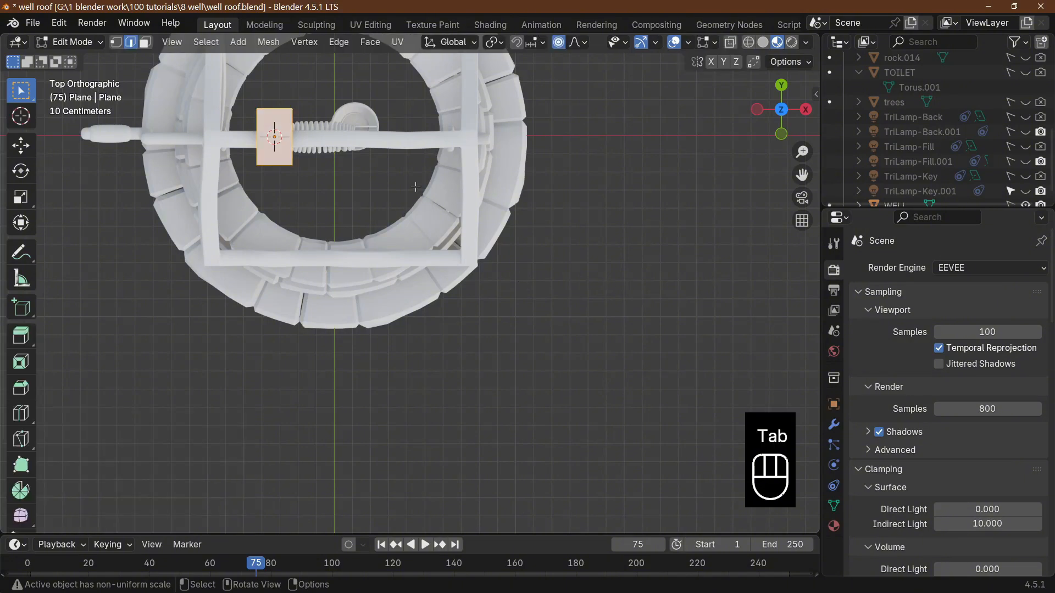
pyautogui.rightClick(280, 158)
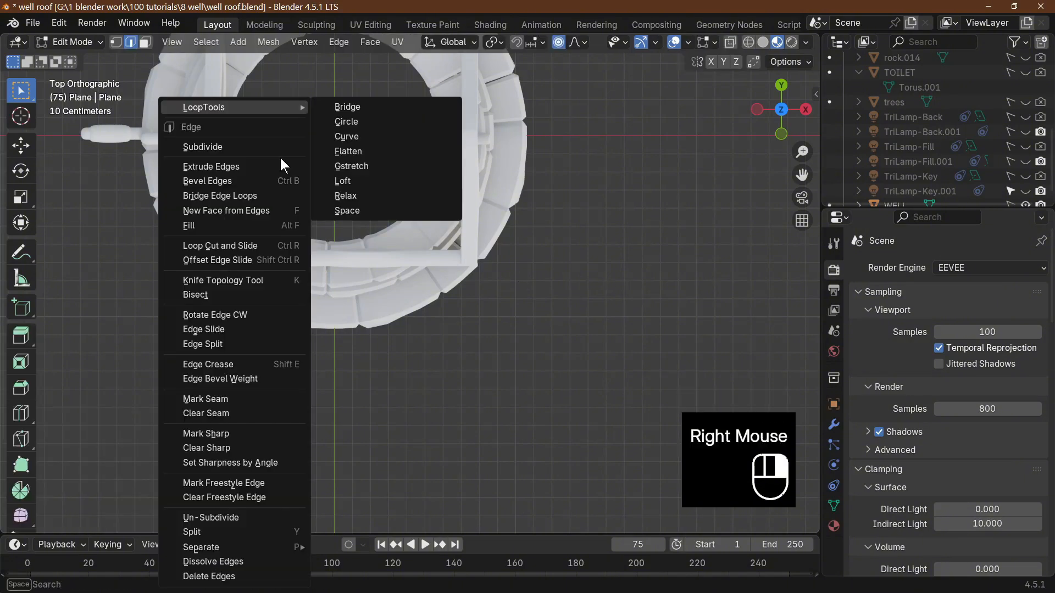
pyautogui.click(240, 146)
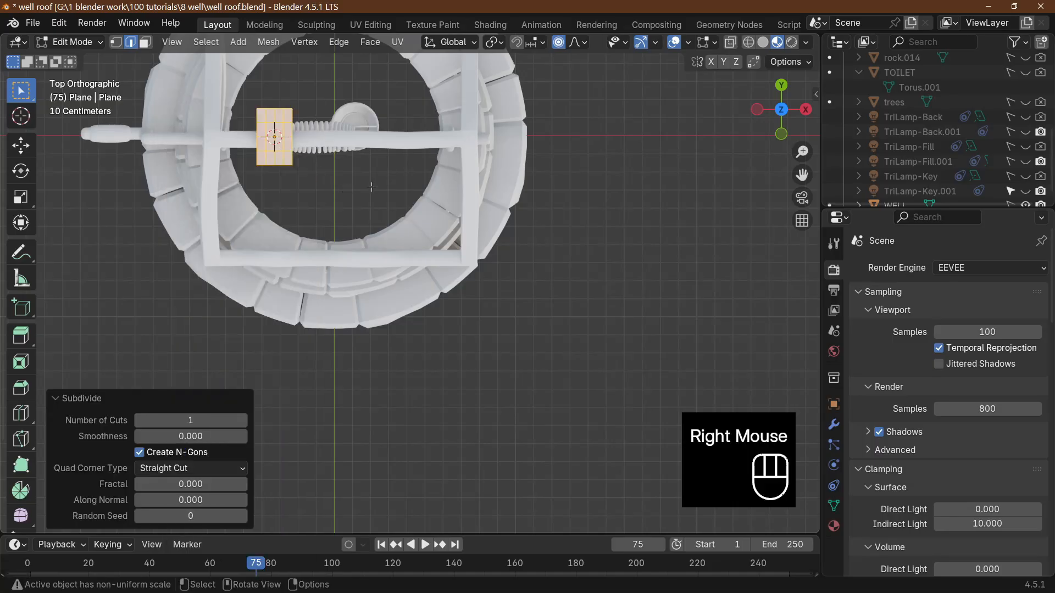
pyautogui.moveTo(374, 185); pyautogui.dragTo(404, 163, button='middle')
pyautogui.press('KP_7')
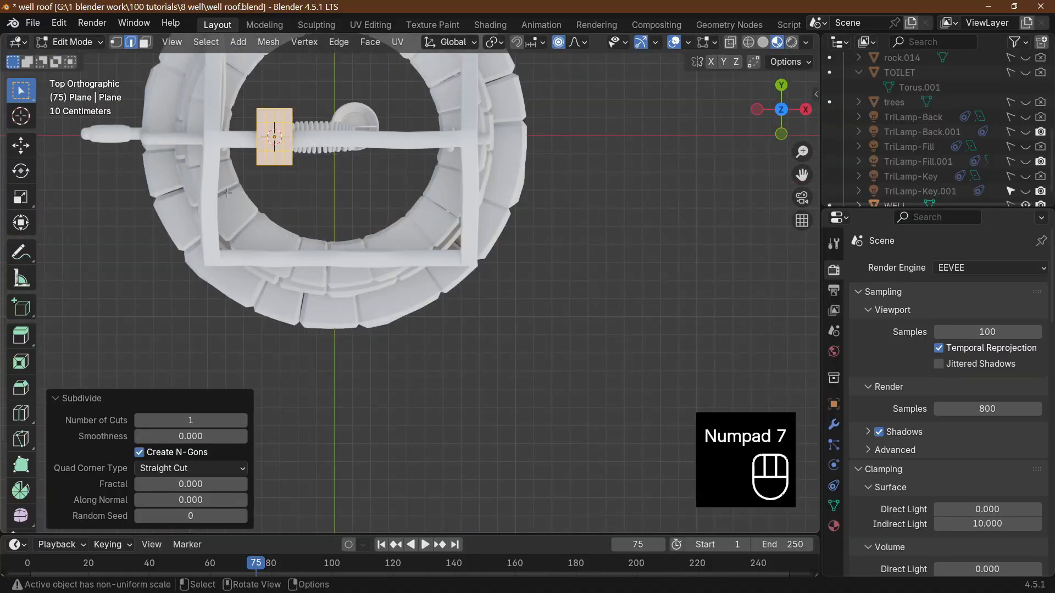
# With proportional editing off, pull the two corner vertices at the tile's lower end inward to round that edge.
pyautogui.scroll(1, 266, 172)
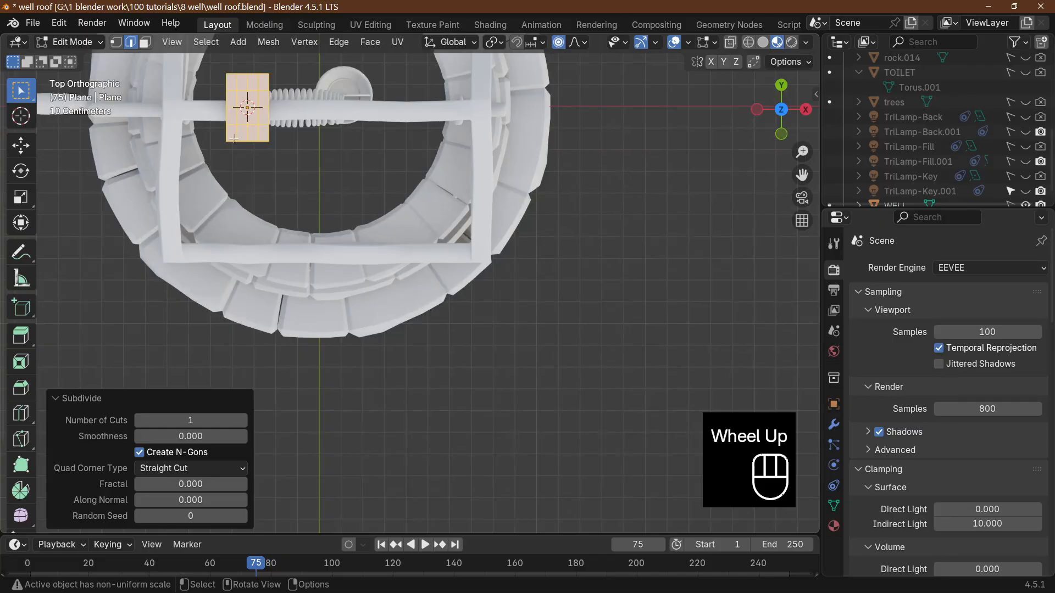
pyautogui.click(115, 44)
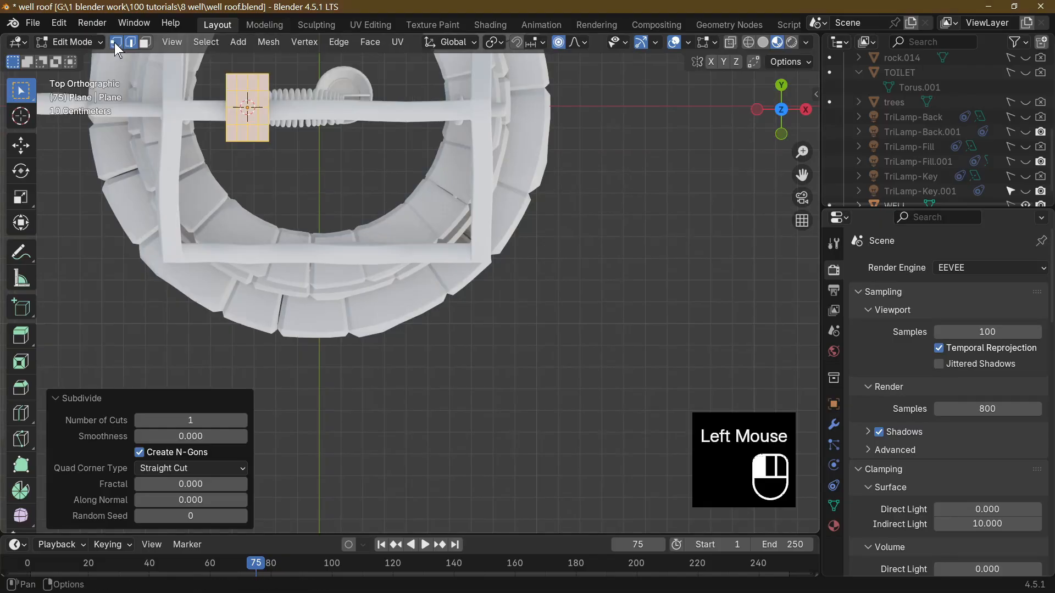
pyautogui.click(559, 42)
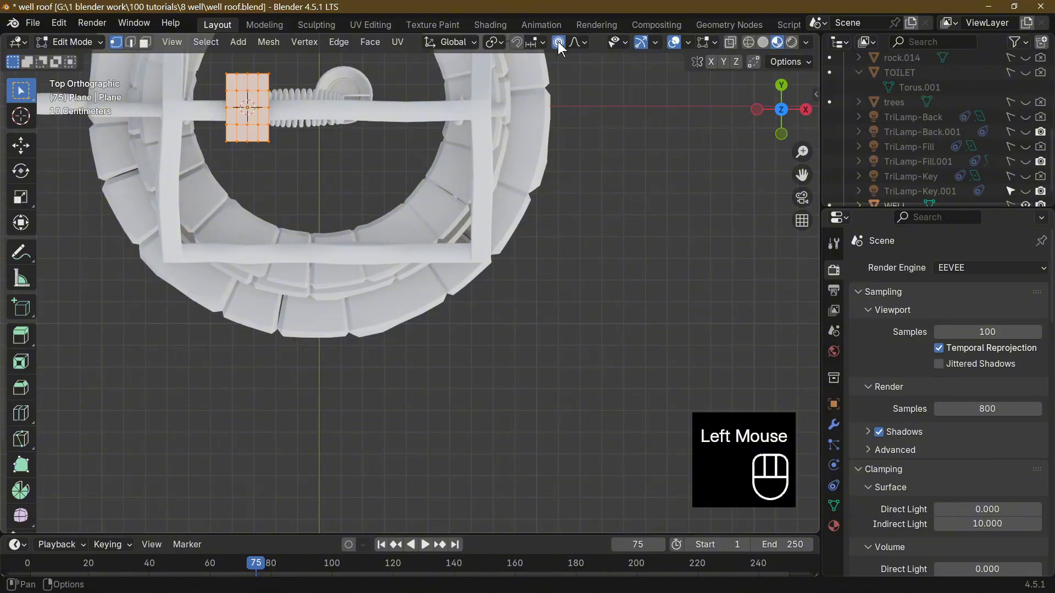
pyautogui.click(226, 143)
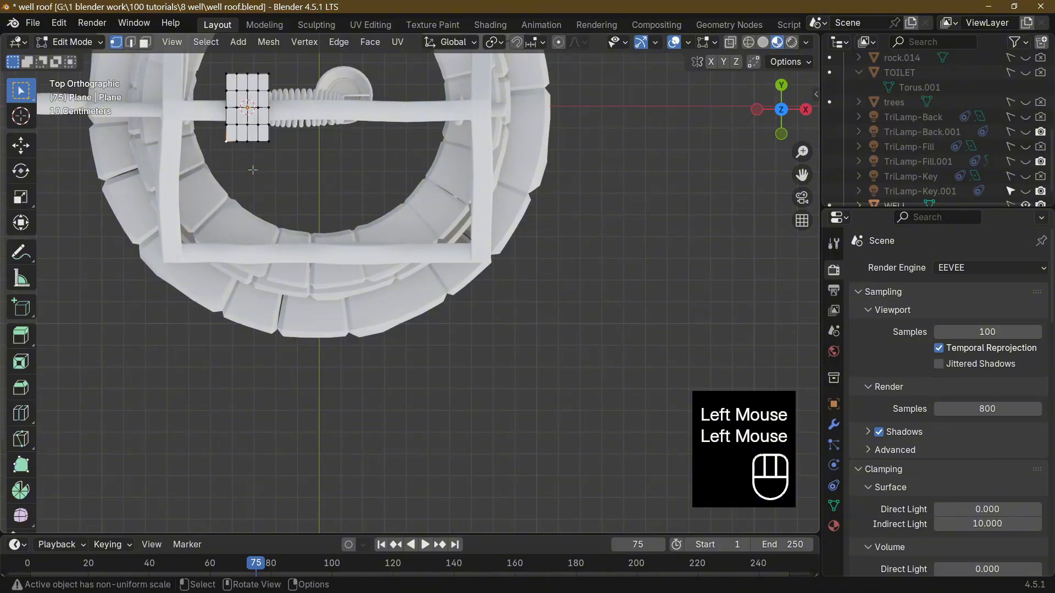
pyautogui.press('g')
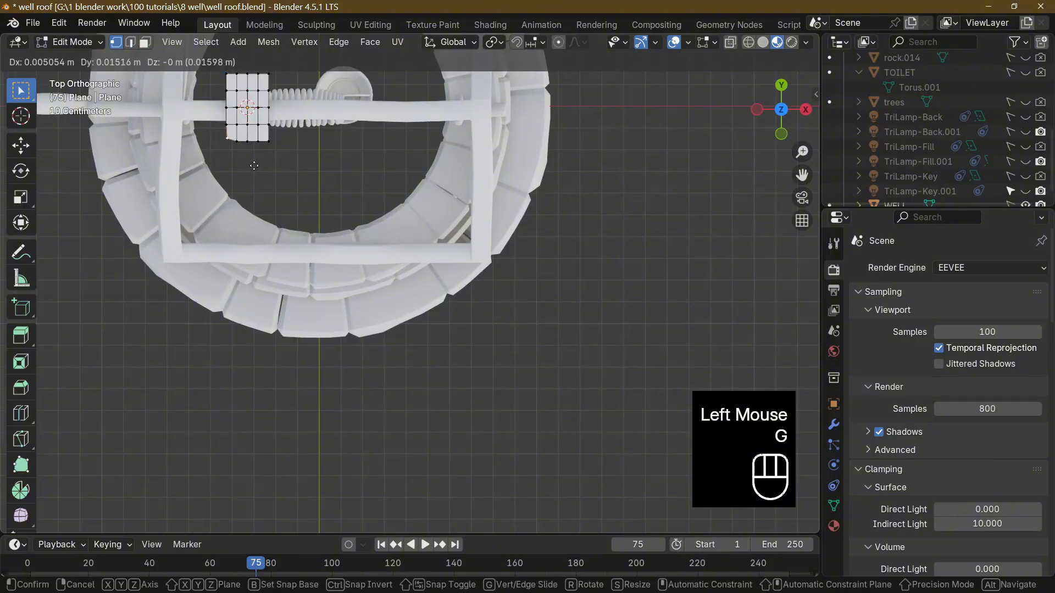
pyautogui.click(253, 167)
pyautogui.click(268, 141)
pyautogui.press('g')
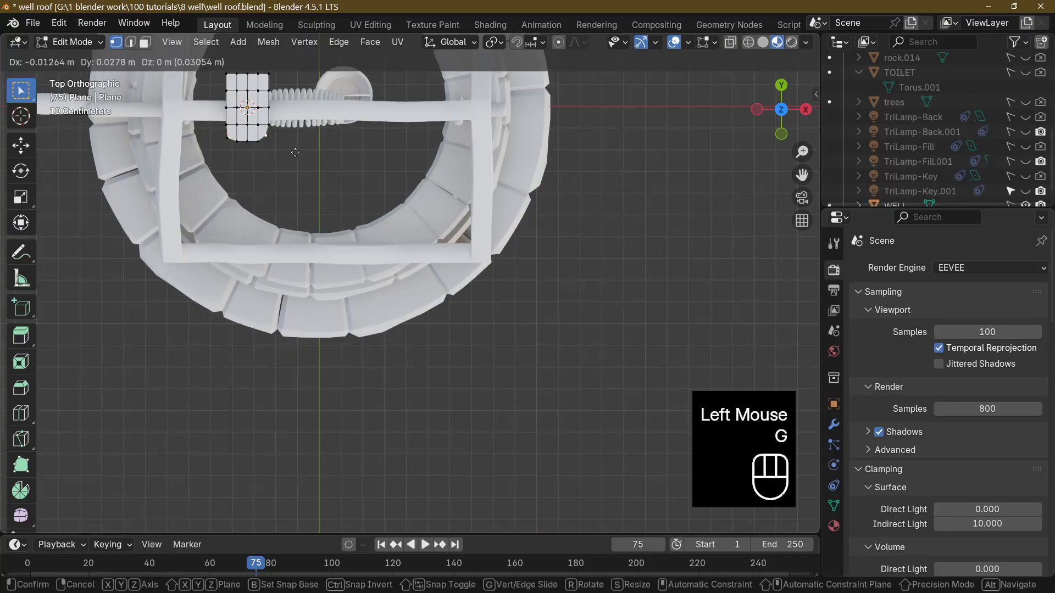
pyautogui.press('Tab')
# Move the tile about -0.41 m along X and -0.16 m along Y, over the crank-side end of the roof frame.
pyautogui.moveTo(268, 140); pyautogui.dragTo(263, 209, button='middle')
pyautogui.scroll(-2, 332, 167)
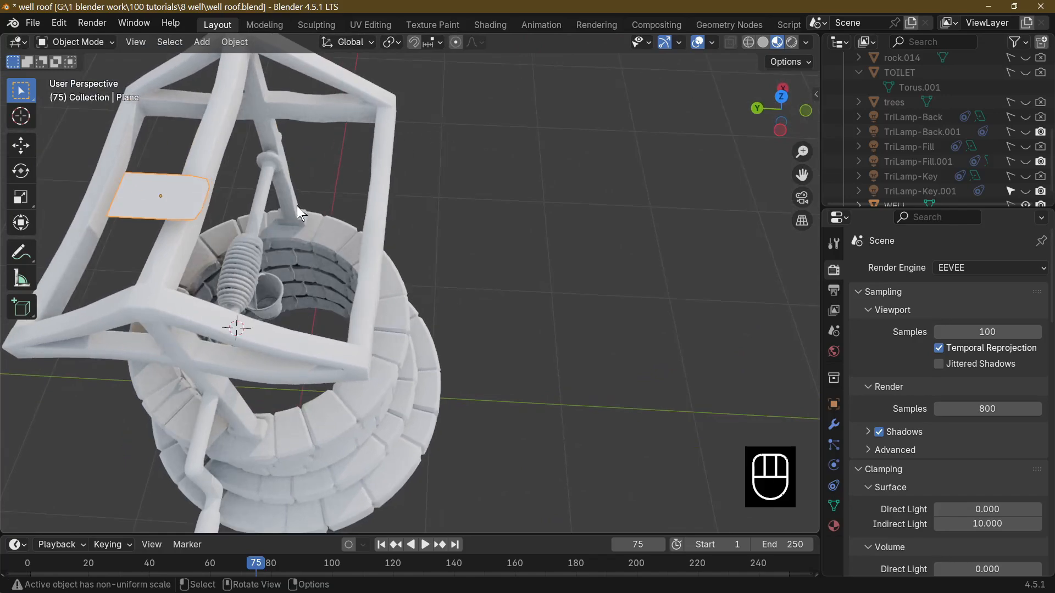
pyautogui.press('KP_7')
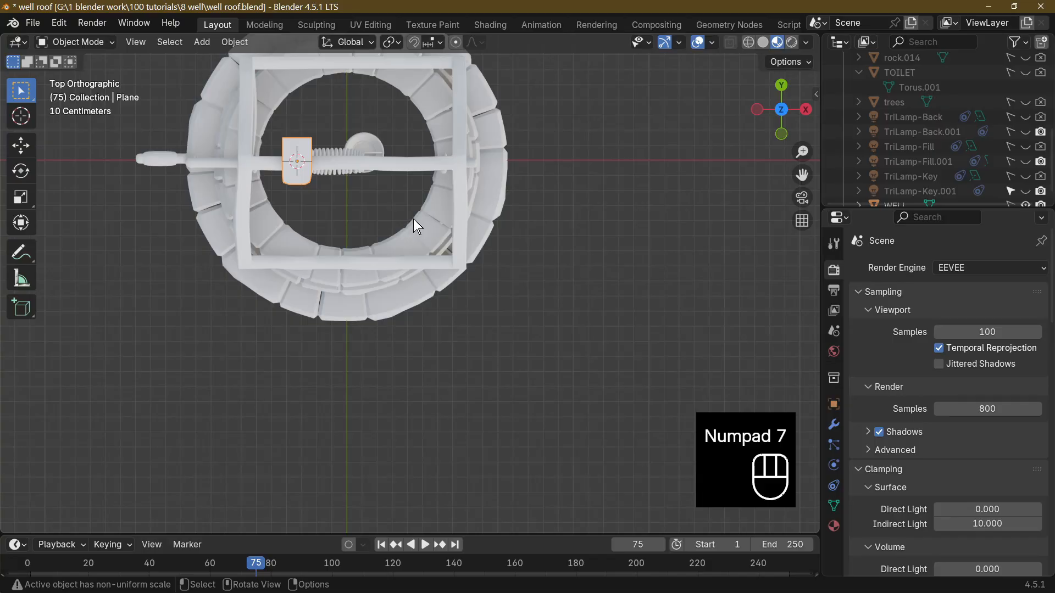
pyautogui.press('g')
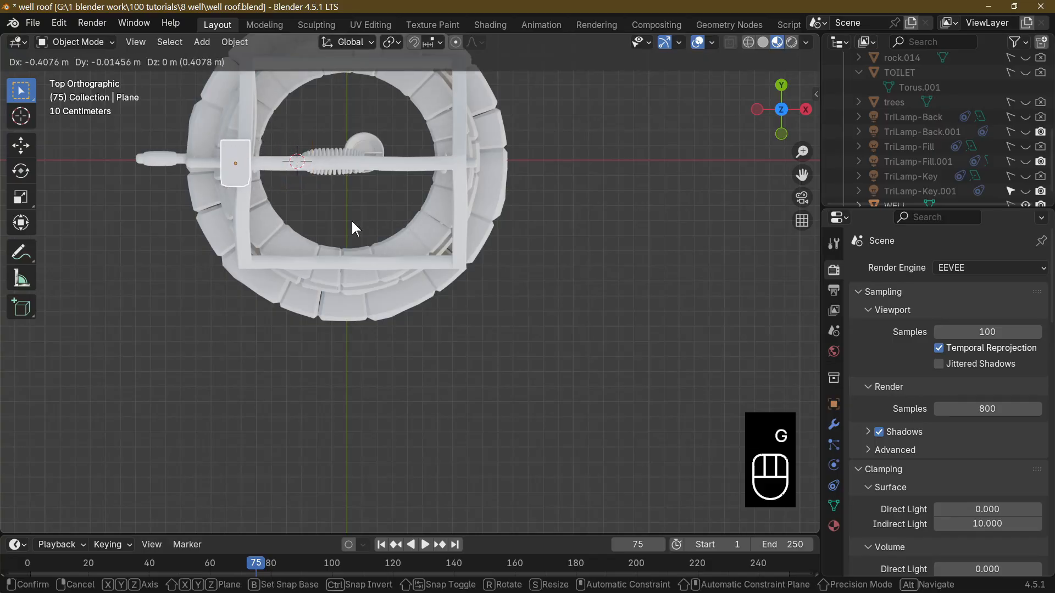
pyautogui.click(352, 222)
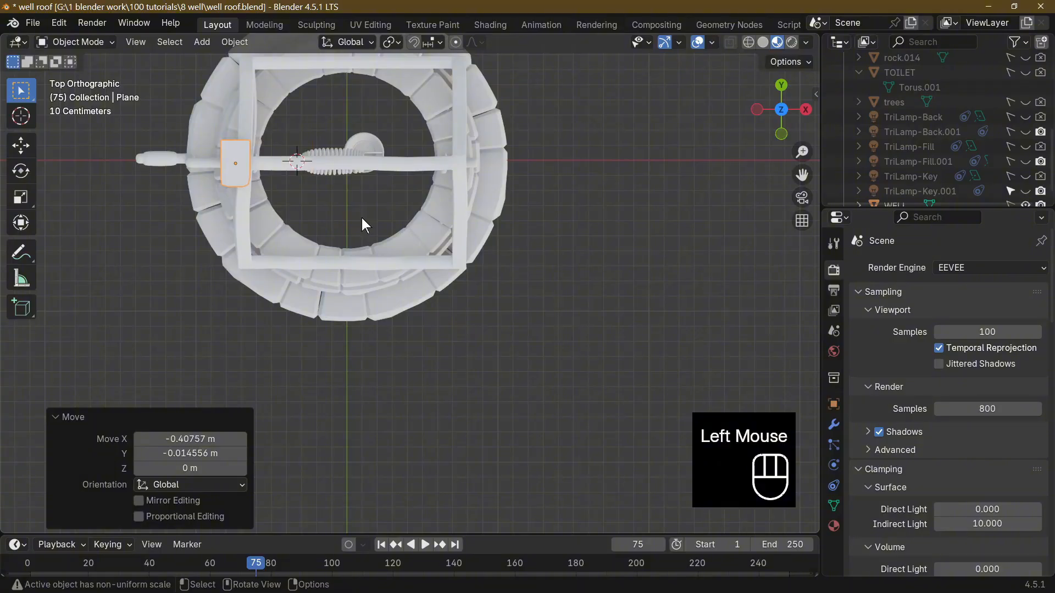
pyautogui.press('g')
pyautogui.click(361, 240)
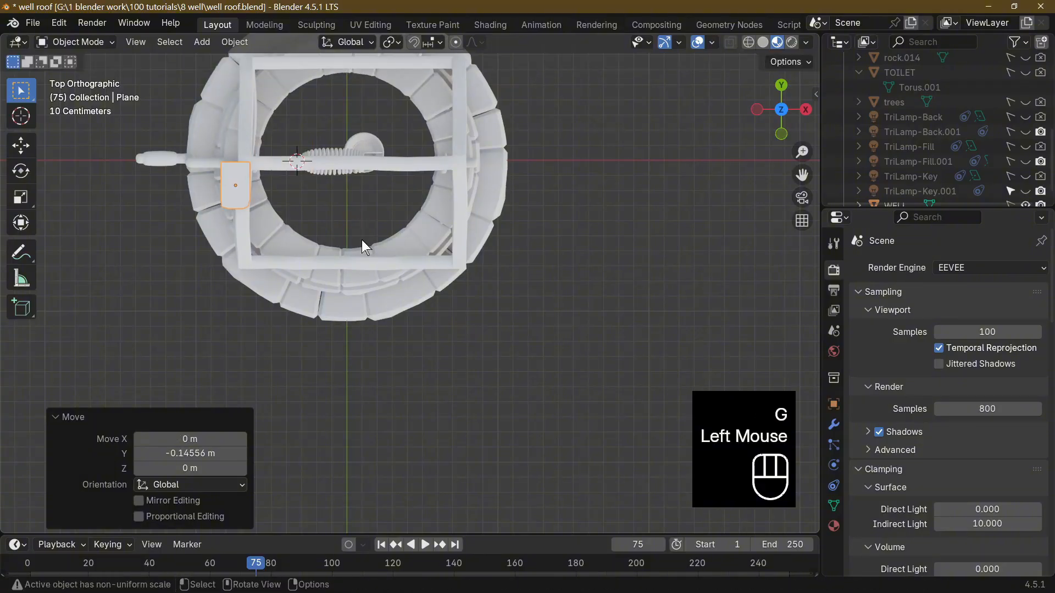
# Rotate the tile 6° around the X axis.
pyautogui.moveTo(516, 215); pyautogui.dragTo(582, 181, button='middle')
pyautogui.scroll(-2, 434, 176)
pyautogui.moveTo(433, 176); pyautogui.dragTo(497, 153, button='middle')
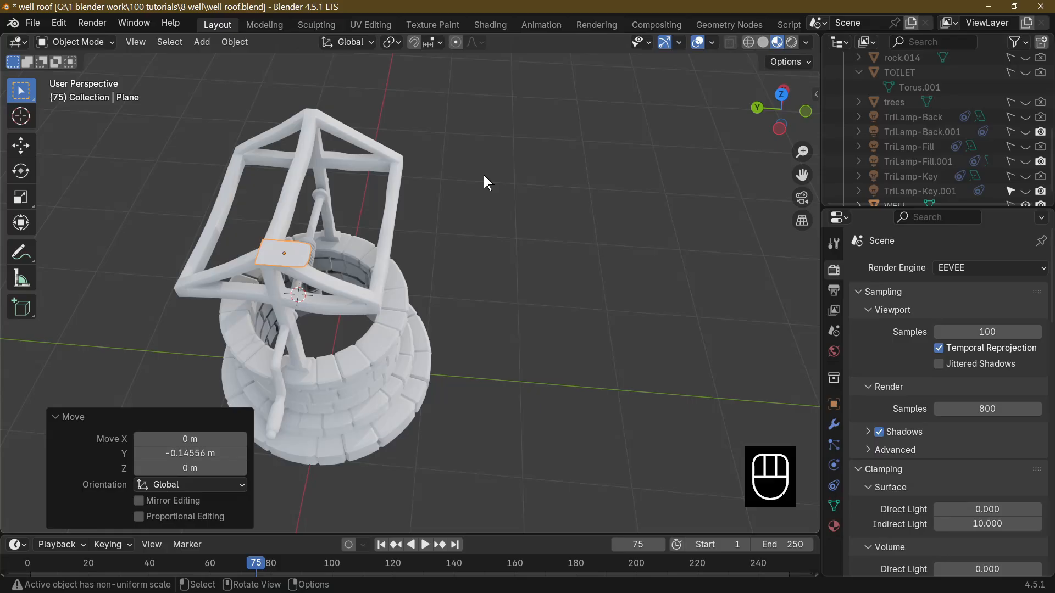
pyautogui.press('r')
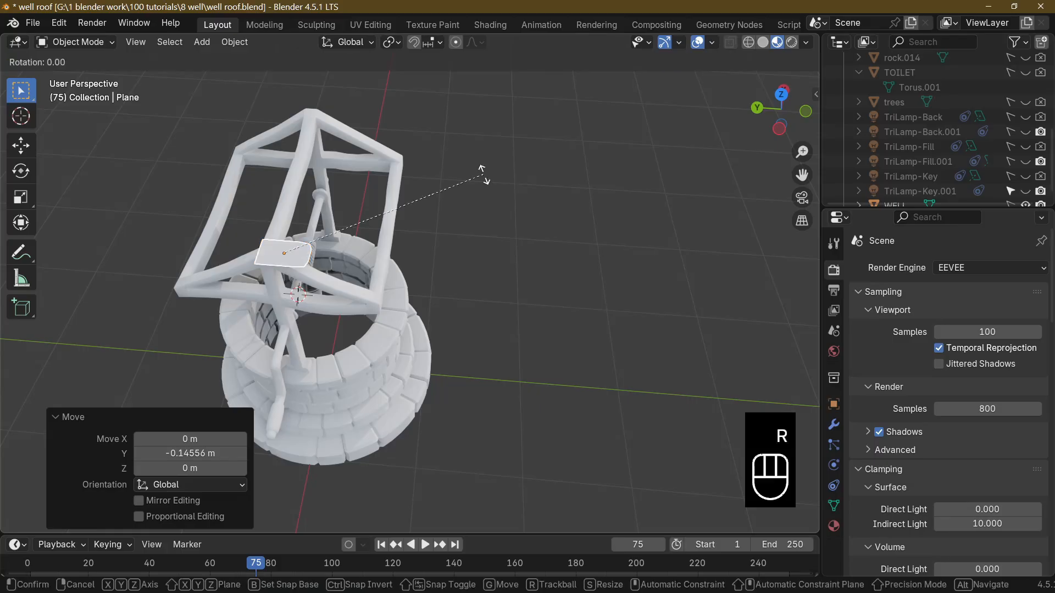
pyautogui.press('x')
pyautogui.press('KP_6')
pyautogui.press('KP_Enter')
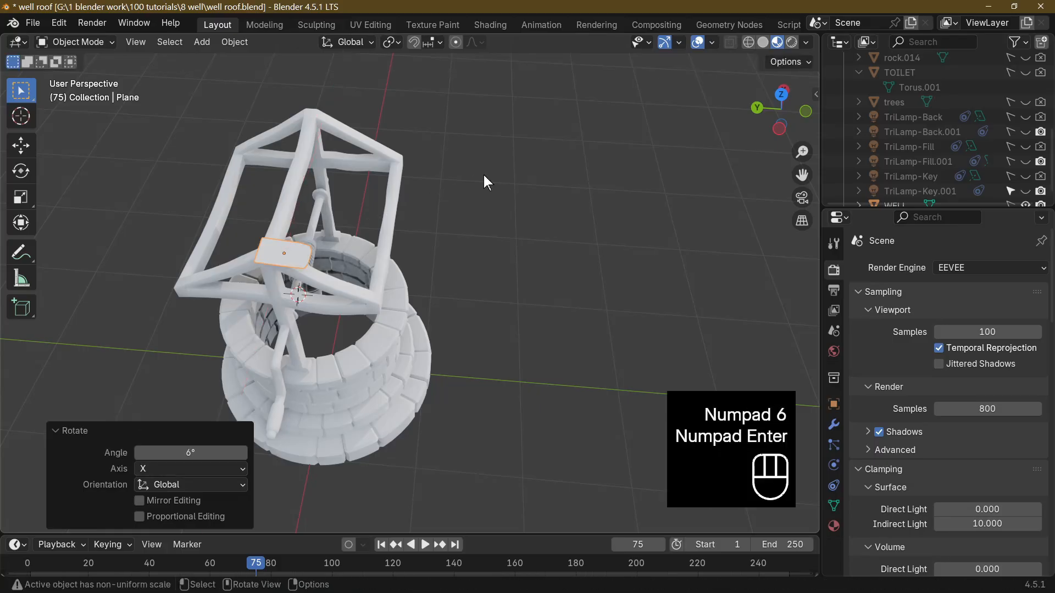
pyautogui.press('g')
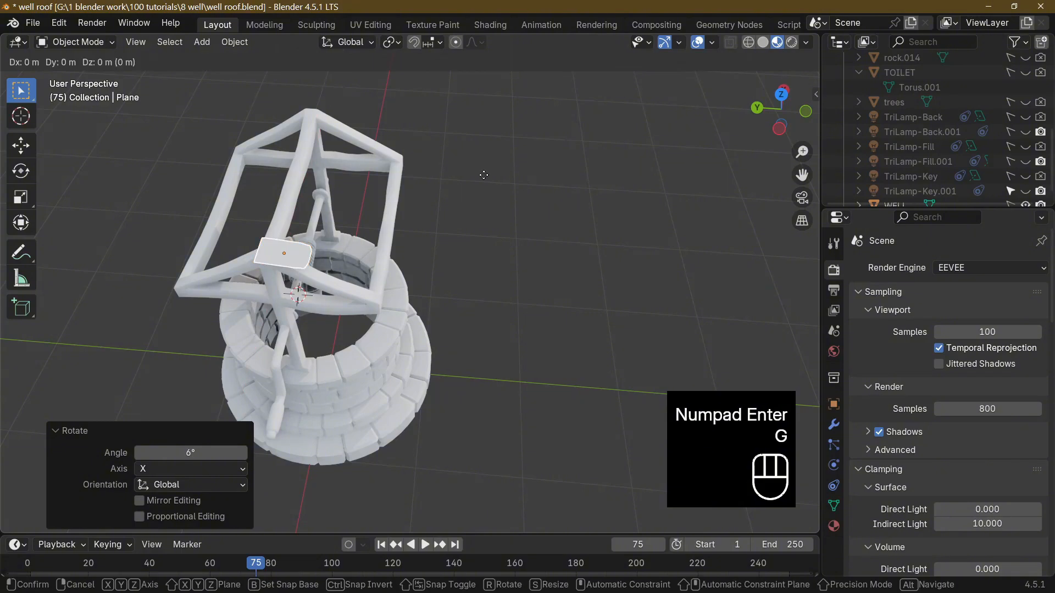
pyautogui.press('y')
pyautogui.press('KP_Subtract')
pyautogui.press('KP_6')
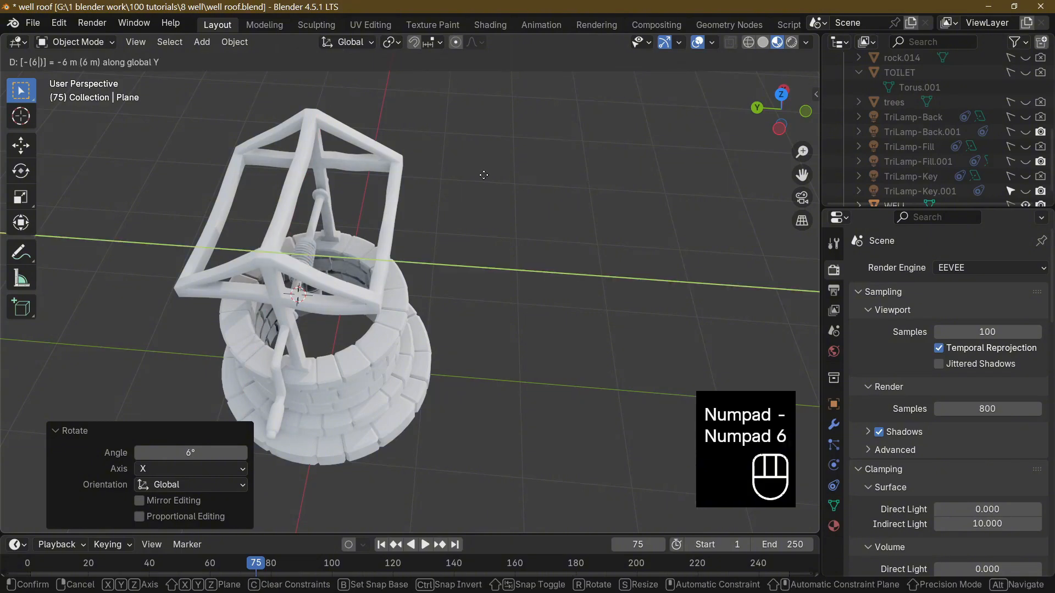
pyautogui.press('KP_Enter')
pyautogui.hotkey('ctrl', 'z')
# Rotate the tile -6° around the Y axis.
pyautogui.moveTo(484, 175); pyautogui.dragTo(374, 245, button='middle')
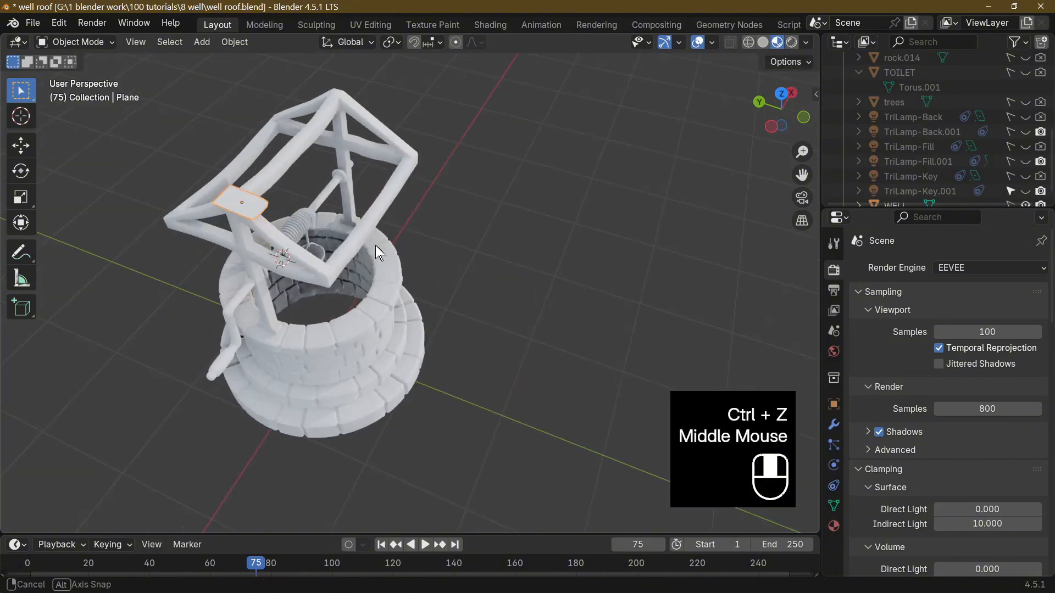
pyautogui.press('r')
pyautogui.press('y')
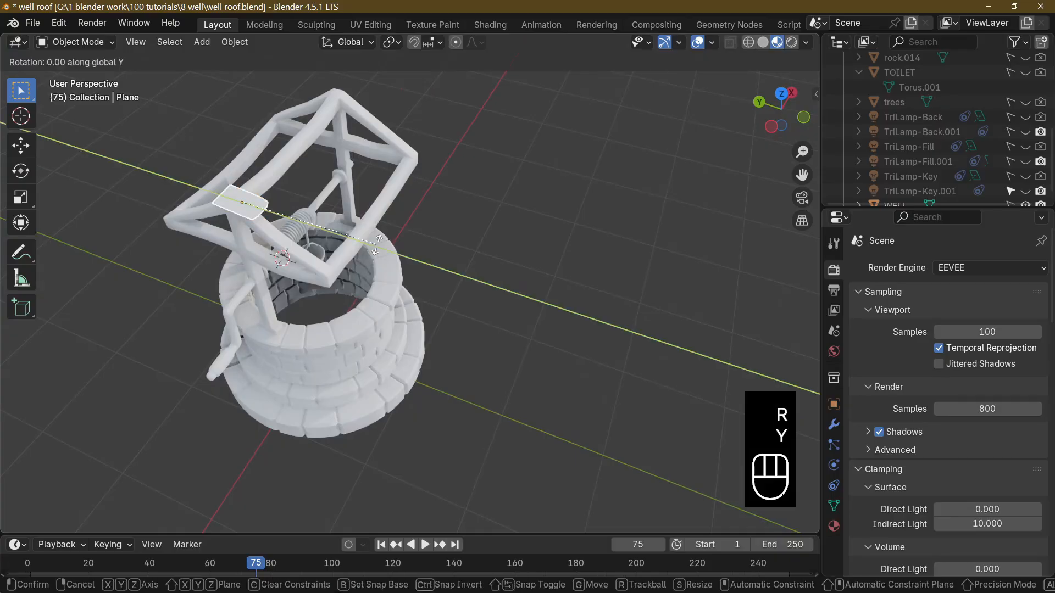
pyautogui.press('KP_6')
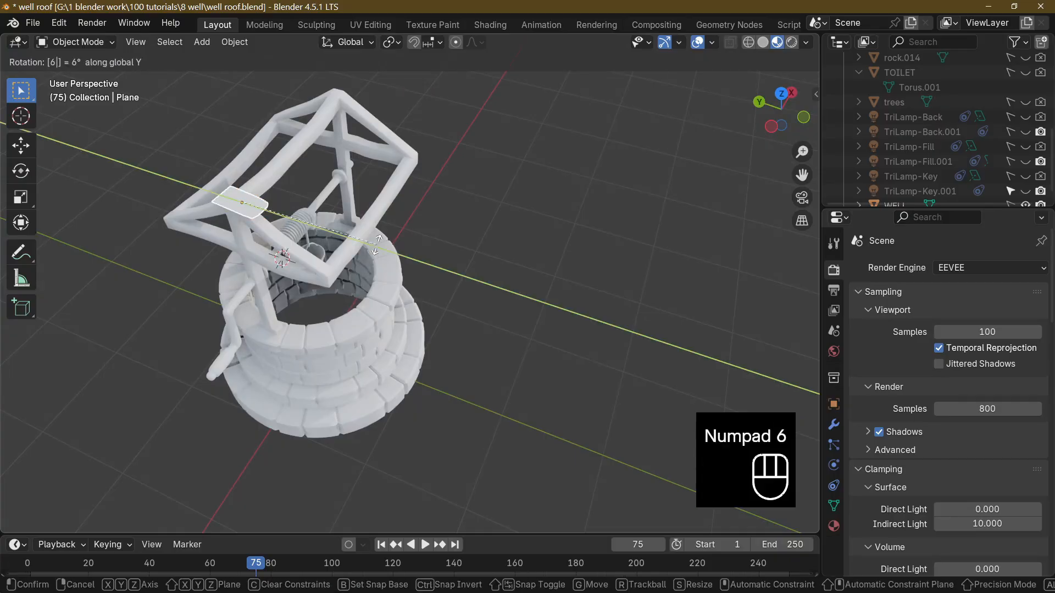
pyautogui.press('KP_Subtract')
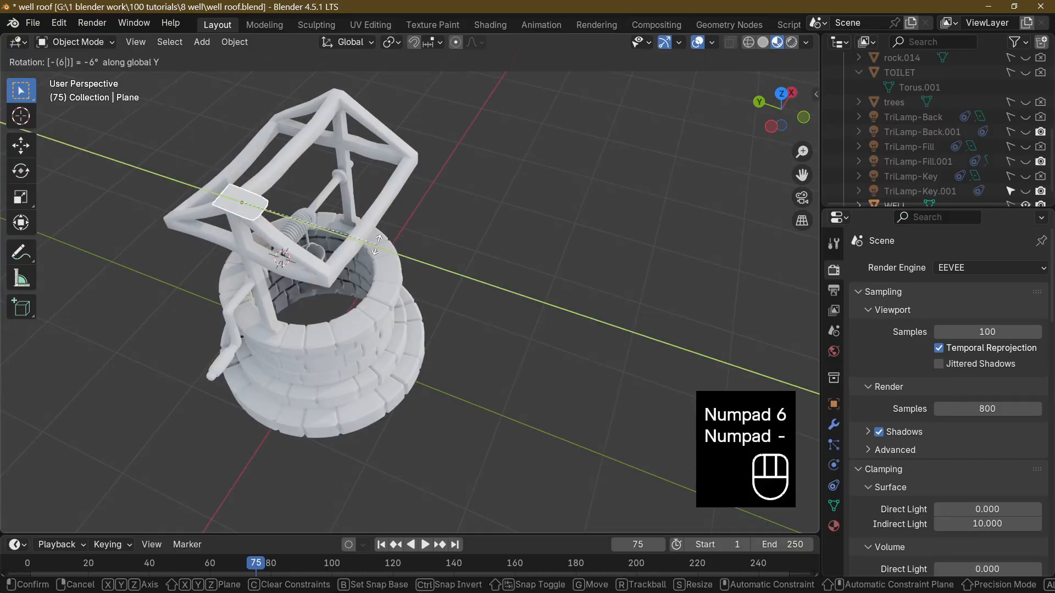
pyautogui.click(367, 170)
pyautogui.moveTo(370, 192); pyautogui.dragTo(519, 152, button='middle')
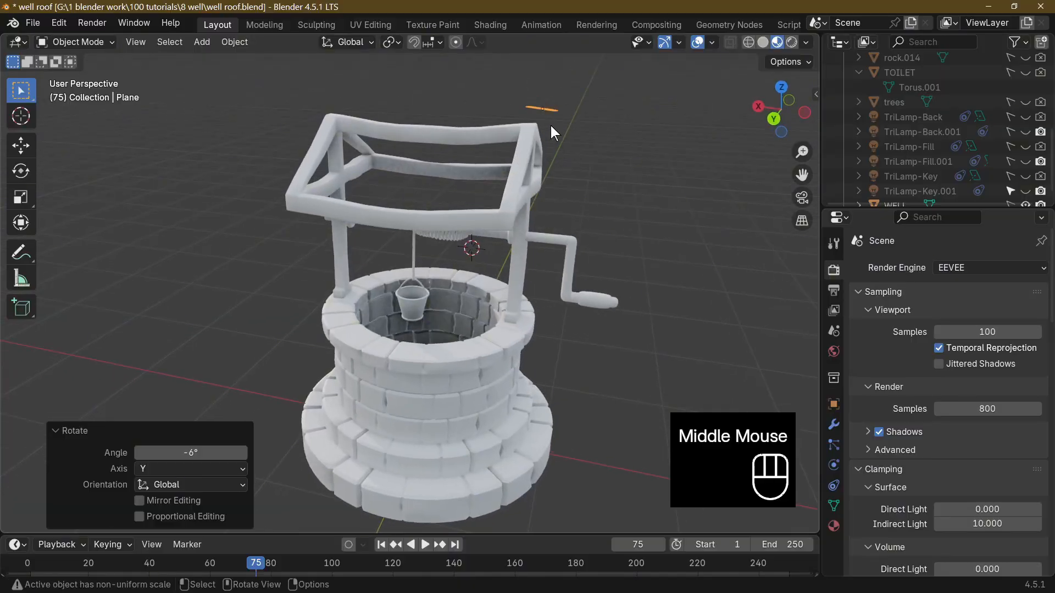
# Apply the tile's rotation and scale.
pyautogui.moveTo(390, 60); pyautogui.dragTo(467, 234, button='middle')
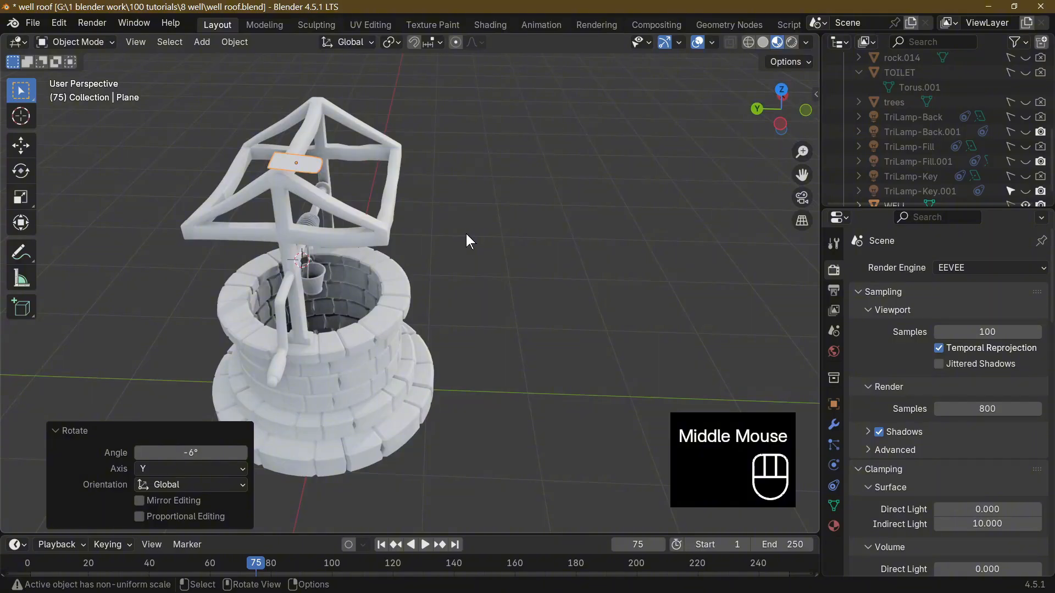
pyautogui.hotkey('ctrl', 'a')
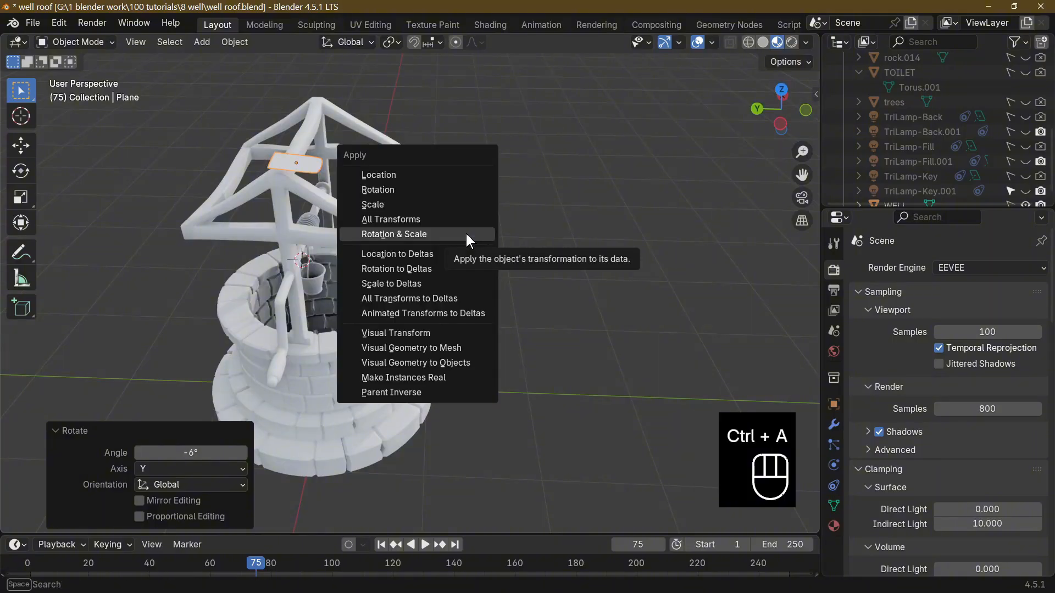
pyautogui.click(466, 233)
pyautogui.moveTo(466, 235); pyautogui.dragTo(438, 291, button='middle')
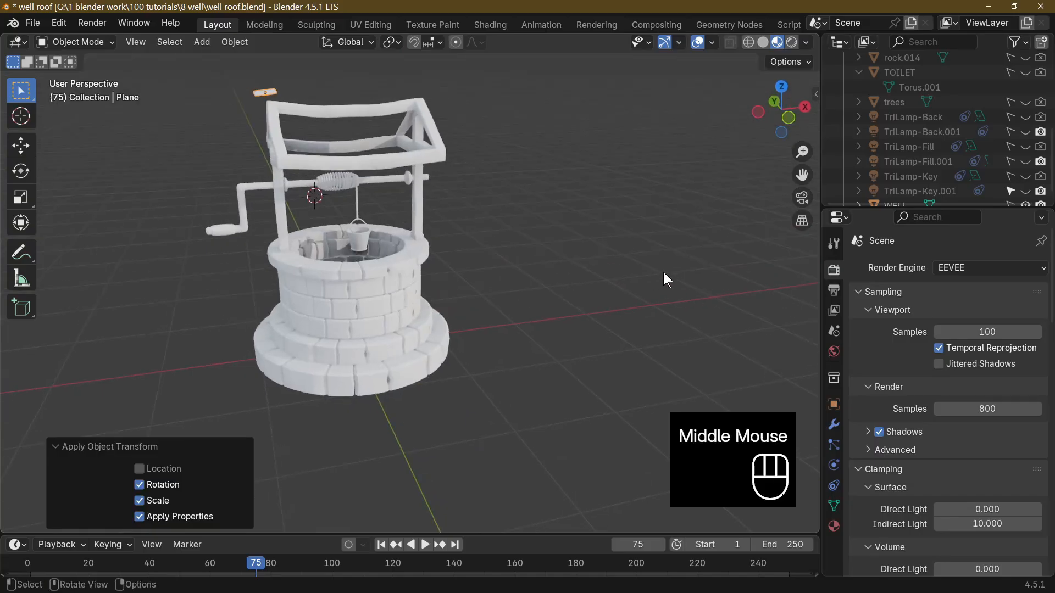
# In front view, add an Array modifier to the tile and set its relative offset X factor to 0.8.
pyautogui.press('KP_1')
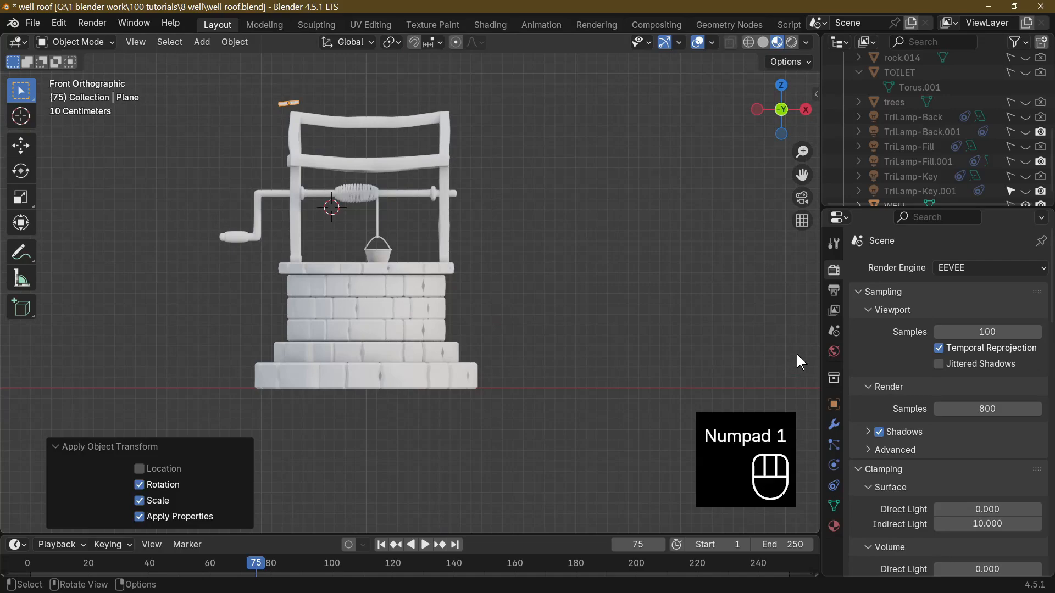
pyautogui.click(834, 424)
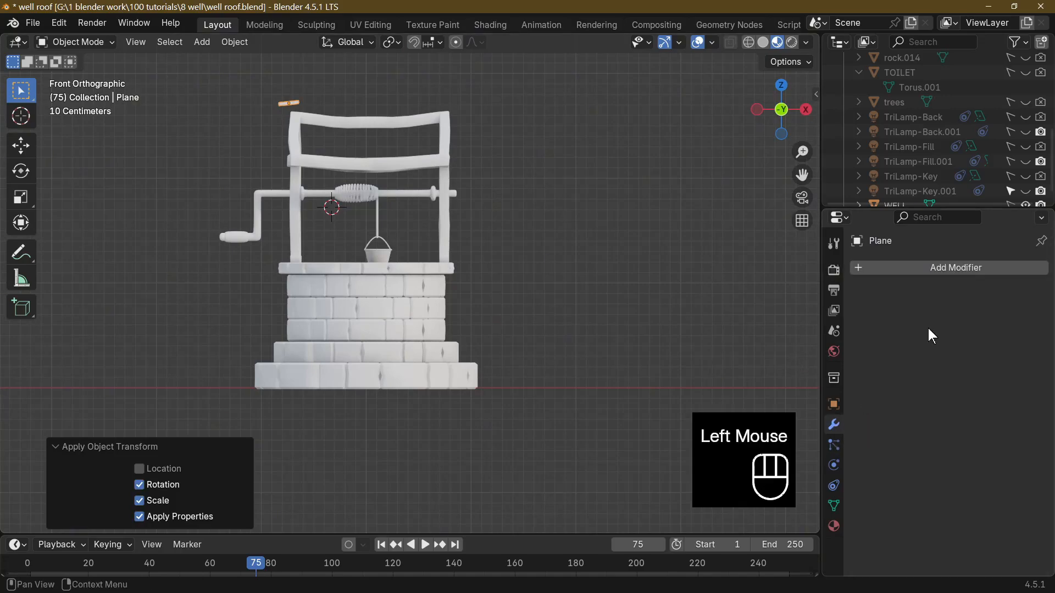
pyautogui.click(924, 271)
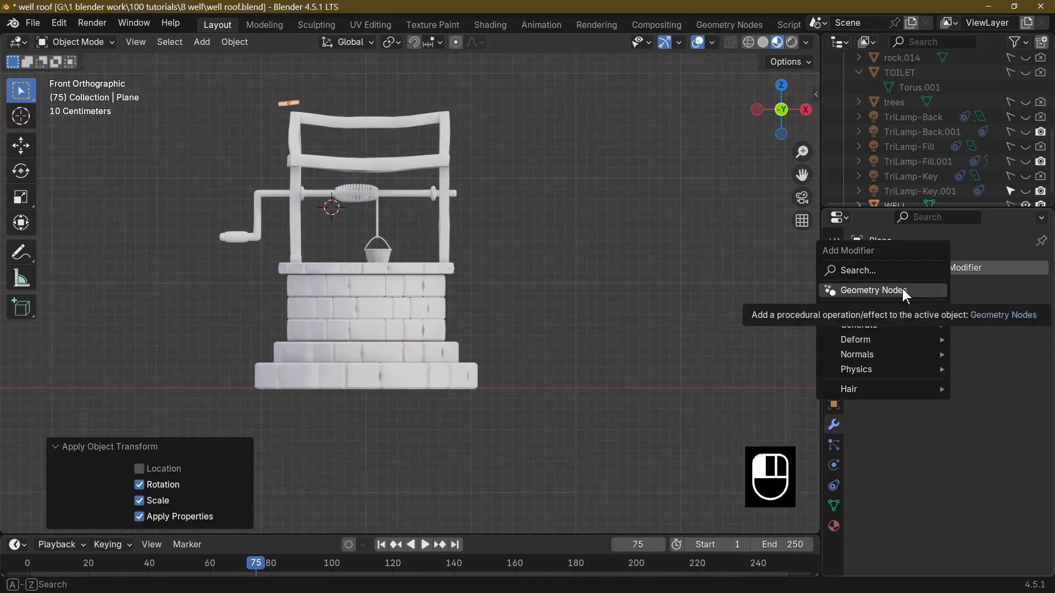
pyautogui.write('A')
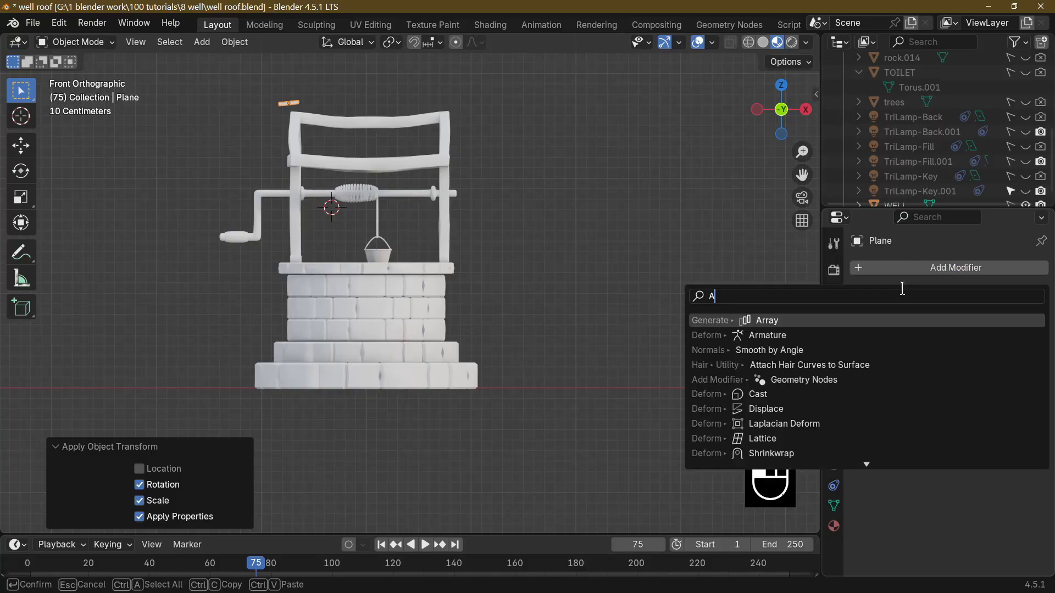
pyautogui.click(784, 321)
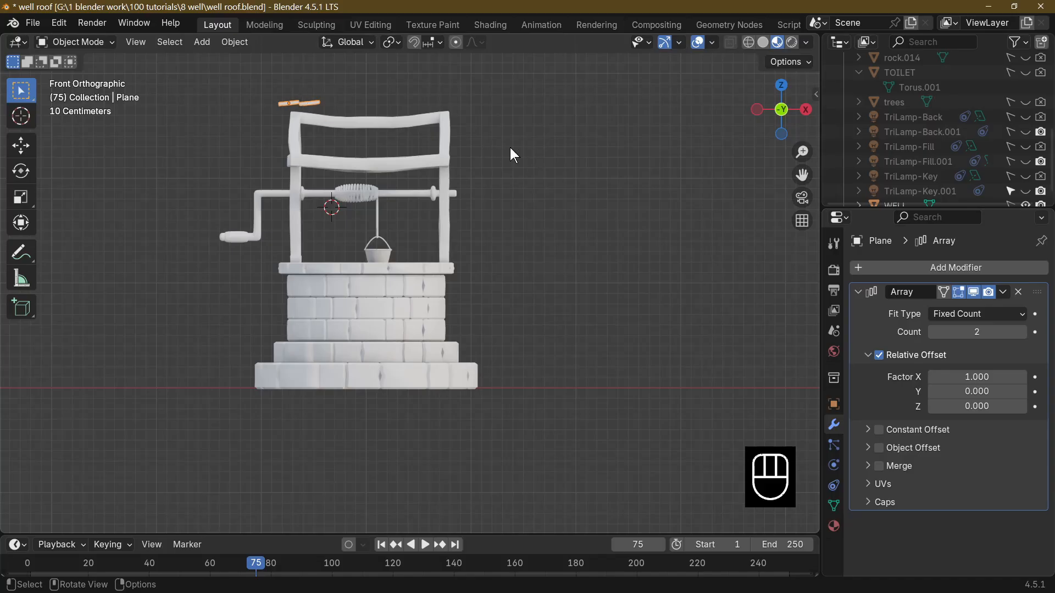
pyautogui.click(946, 376)
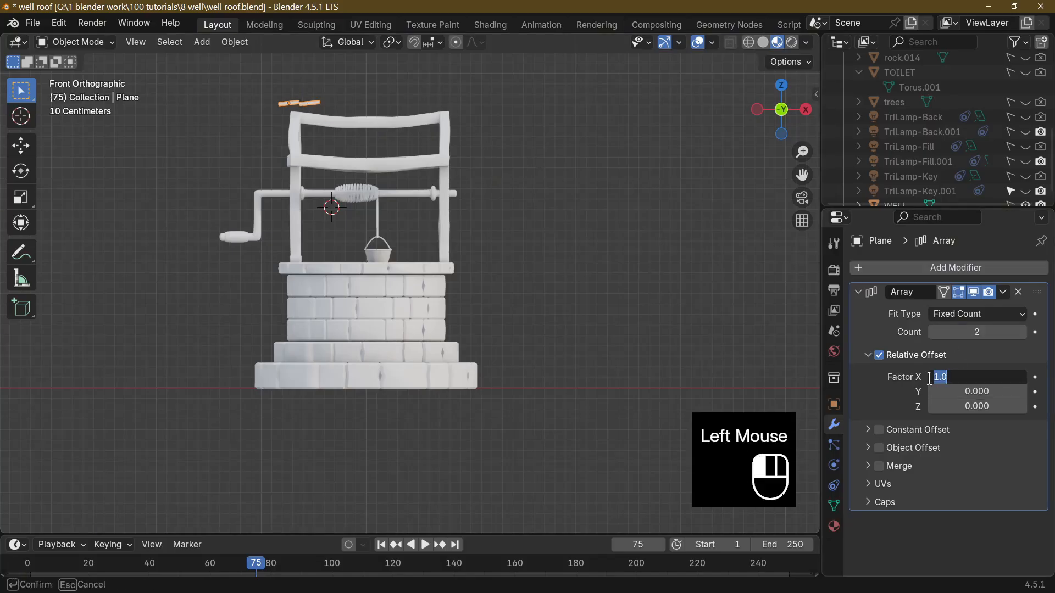
pyautogui.write('0.8')
pyautogui.press('Return')
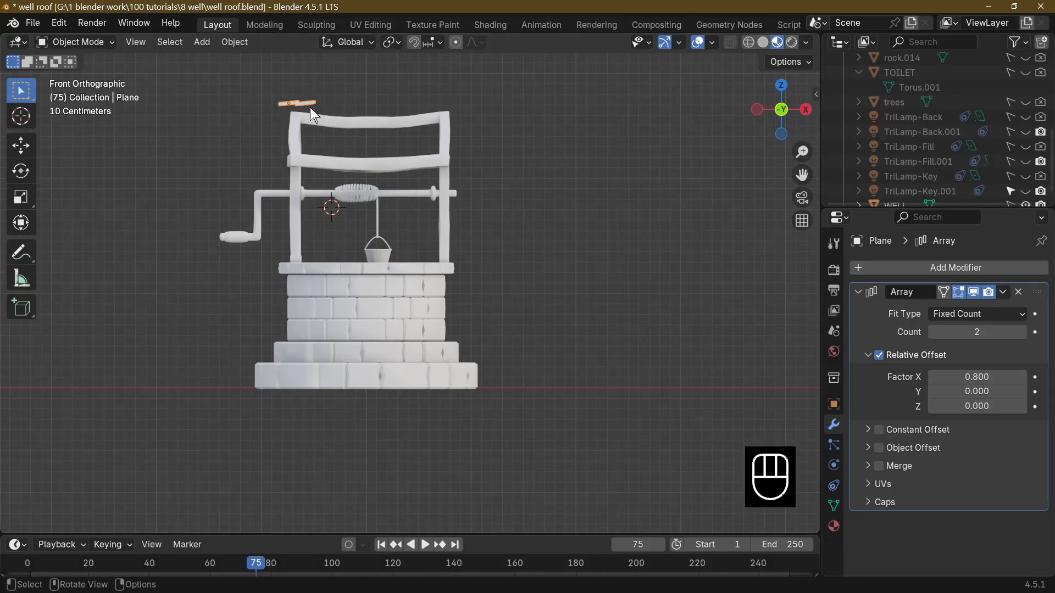
# Raise the array's count to 11 so the row of tiles spans the roof frame's length.
pyautogui.click(1021, 339)
pyautogui.click(1021, 338)
pyautogui.click(1021, 339)
pyautogui.click(1021, 338)
pyautogui.click(1021, 338)
pyautogui.click(1021, 339)
pyautogui.click(1021, 338)
pyautogui.click(1021, 338)
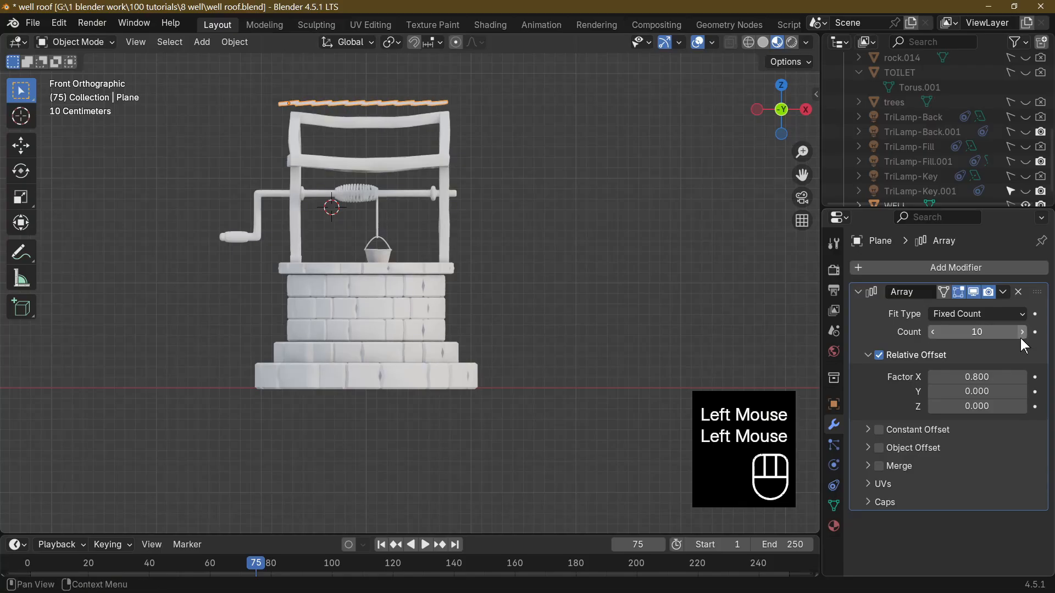
pyautogui.click(1022, 339)
# Add a second Array modifier to the tile row and set its relative offset X factor to 0.
pyautogui.moveTo(589, 255); pyautogui.dragTo(712, 264, button='middle')
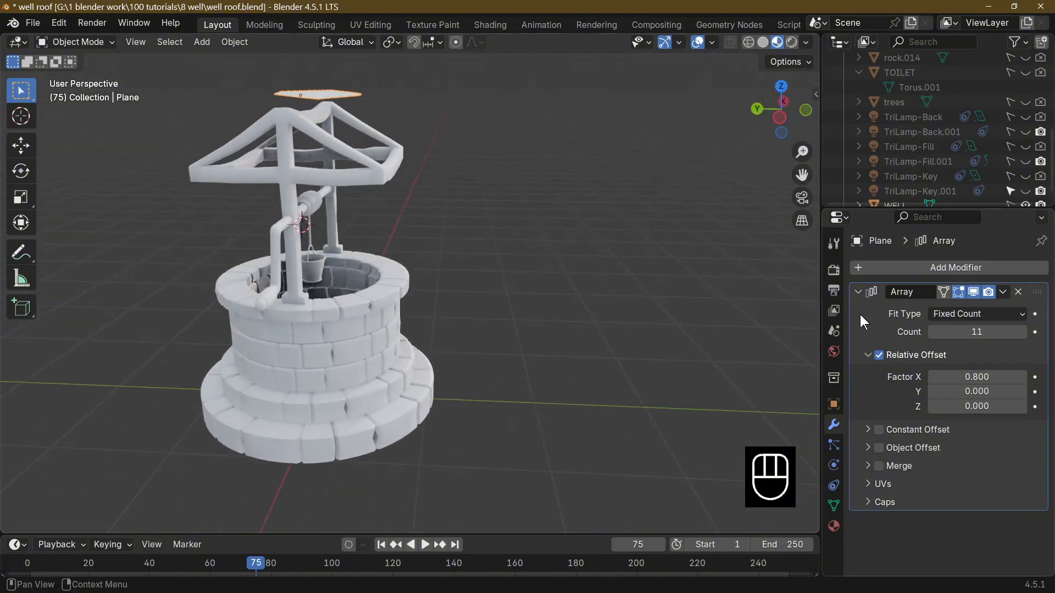
pyautogui.click(937, 270)
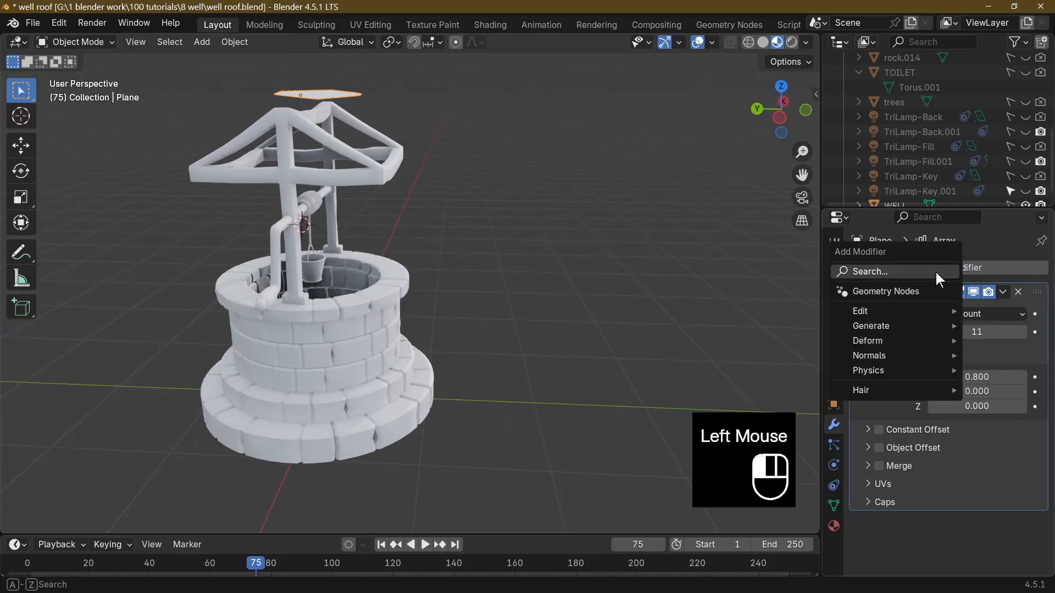
pyautogui.write('A')
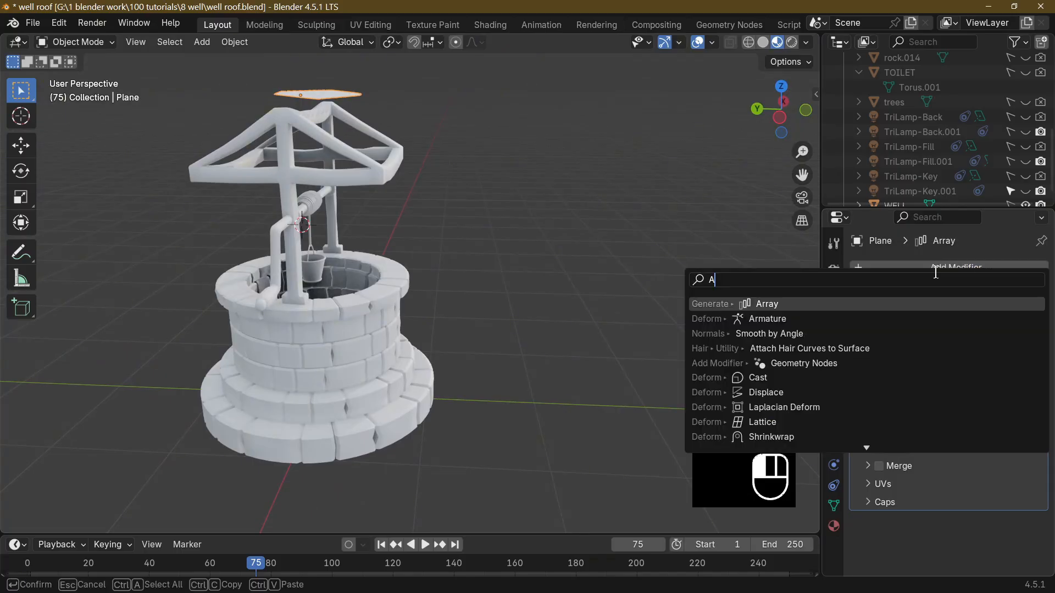
pyautogui.press('Return')
pyautogui.moveTo(517, 286); pyautogui.dragTo(449, 343, button='middle')
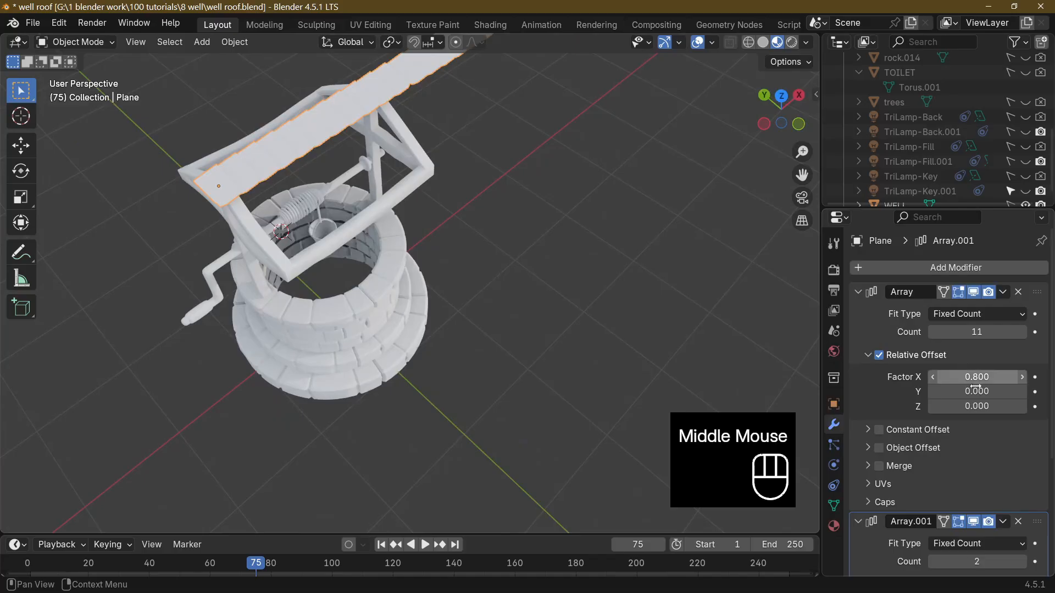
pyautogui.scroll(-2, 947, 426)
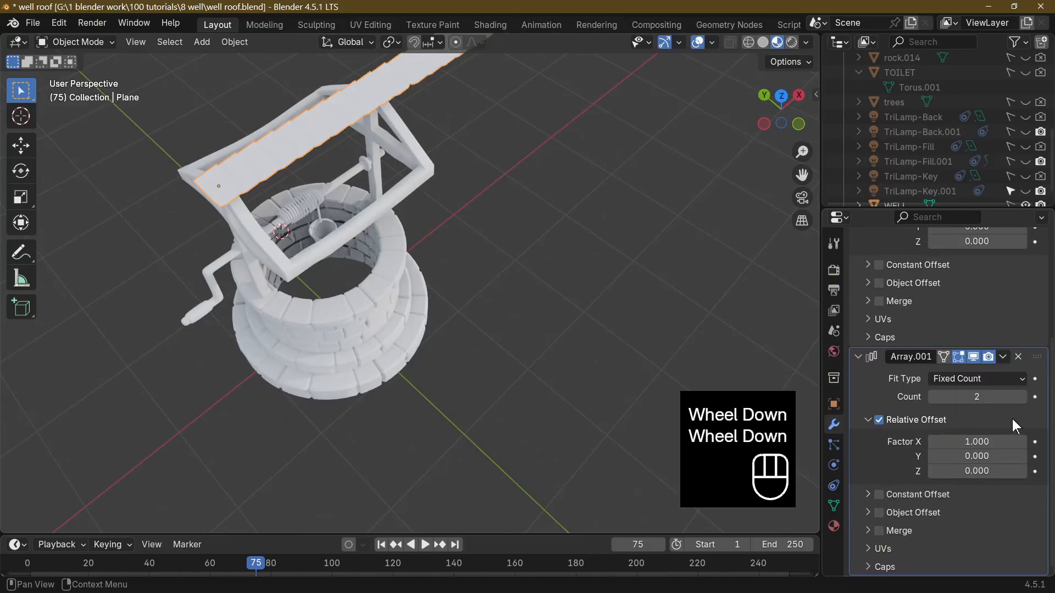
pyautogui.click(972, 441)
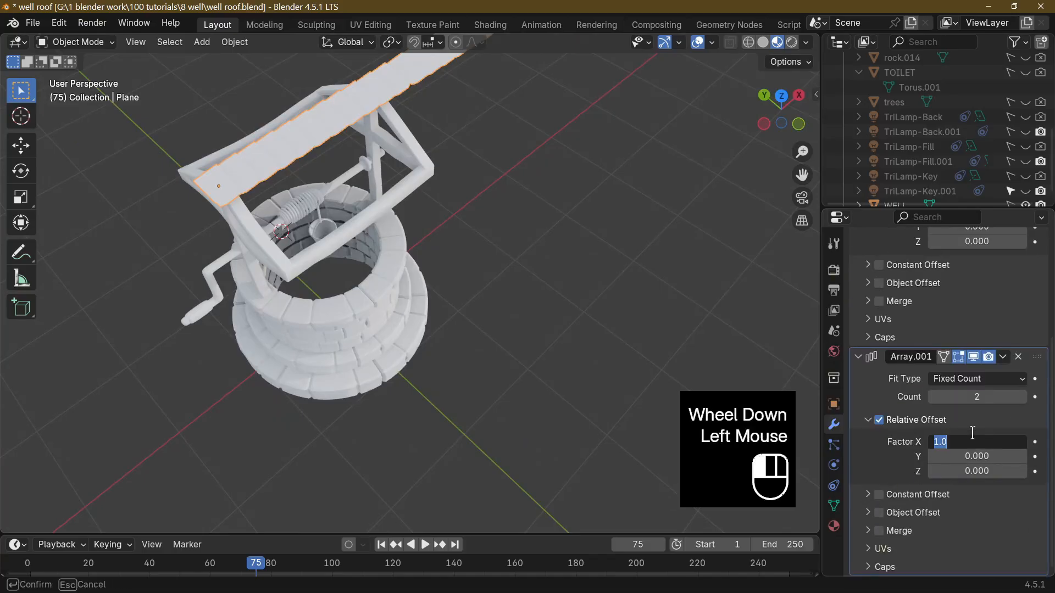
pyautogui.write('0')
pyautogui.press('Return')
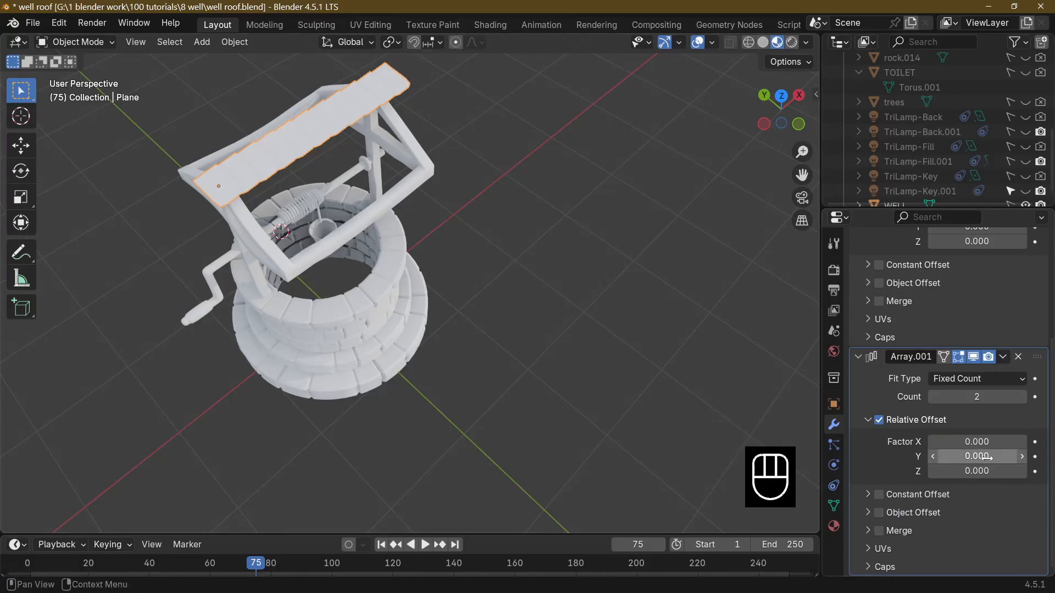
# Set the second array's relative offset Y factor to -1, placing the copied row down the roof slope.
pyautogui.click(970, 457)
pyautogui.write('1')
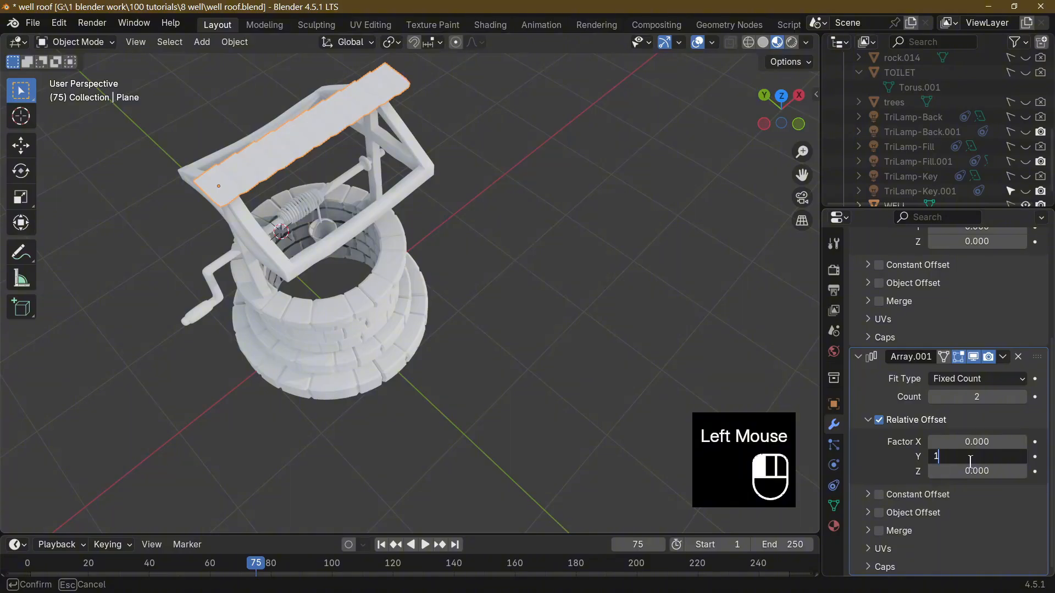
pyautogui.press('Return')
pyautogui.click(971, 457)
pyautogui.write('-1')
pyautogui.press('Return')
# Lower the second array's relative offset Z factor to -1.2 so the second row drops below the first.
pyautogui.moveTo(632, 341); pyautogui.dragTo(607, 254, button='middle')
pyautogui.moveTo(322, 112); pyautogui.dragTo(358, 100, button='middle')
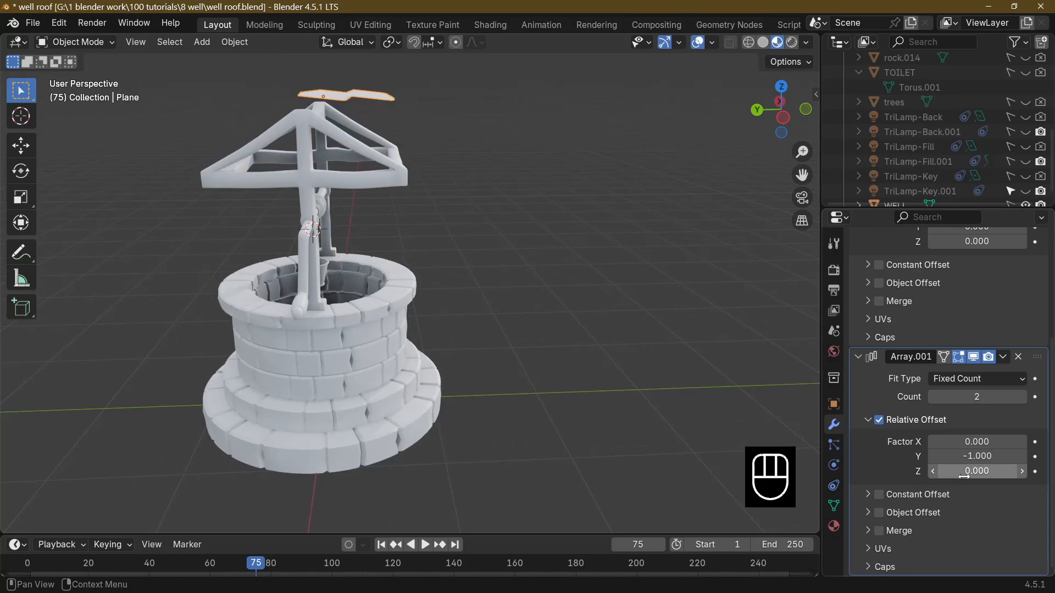
pyautogui.moveTo(964, 476); pyautogui.dragTo(918, 477)
pyautogui.moveTo(546, 398)
pyautogui.mouseDown(button='middle')
pyautogui.moveTo(574, 415)
pyautogui.moveTo(531, 400)
pyautogui.mouseUp(button='middle')
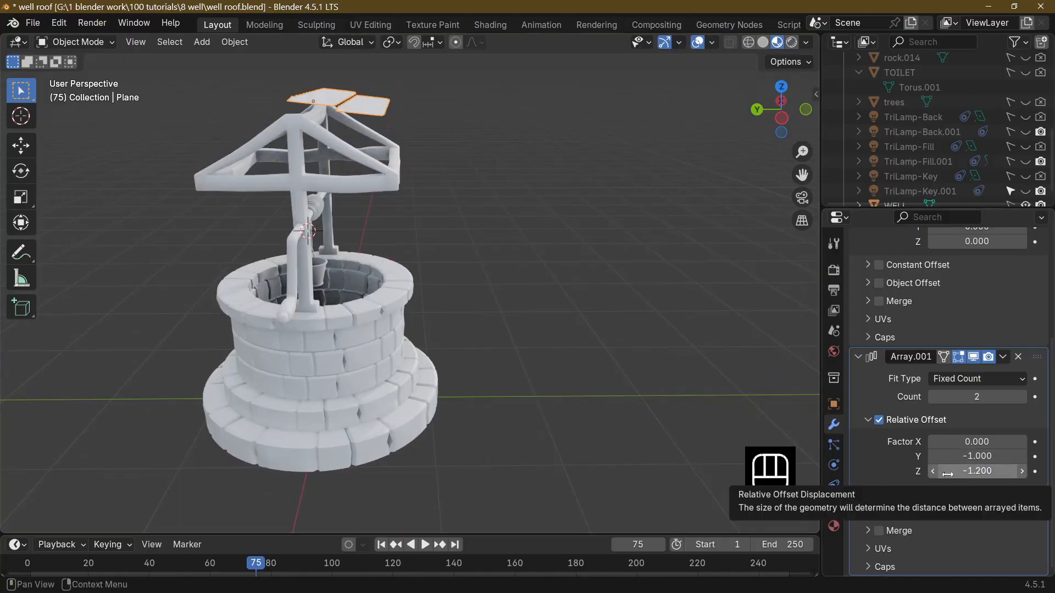
# Set the second array's relative offset Y factor to -0.8 so the two tile rows overlap.
pyautogui.click(977, 456)
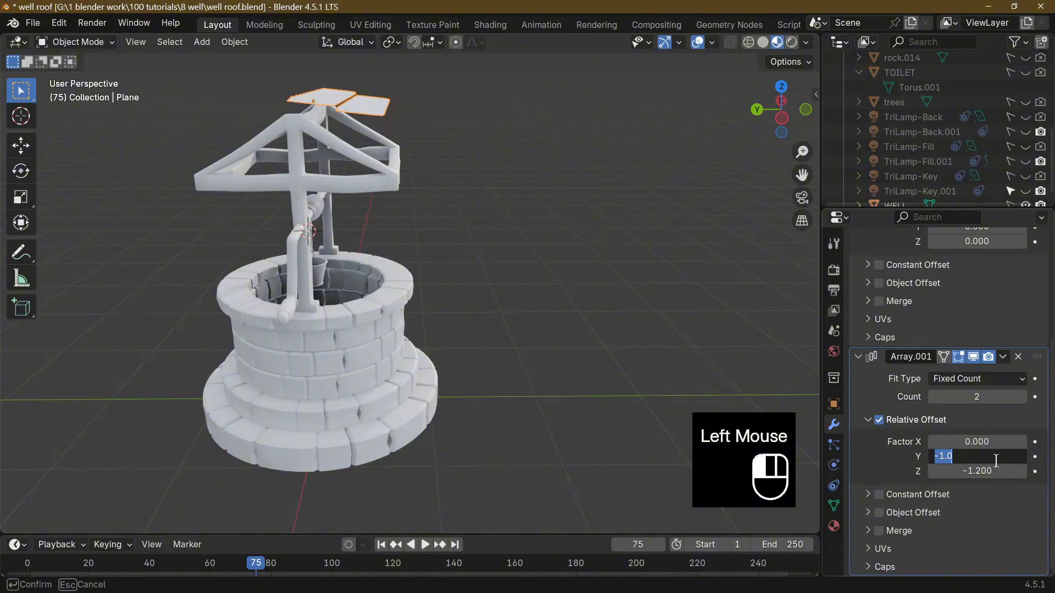
pyautogui.write('-')
pyautogui.write('0.8')
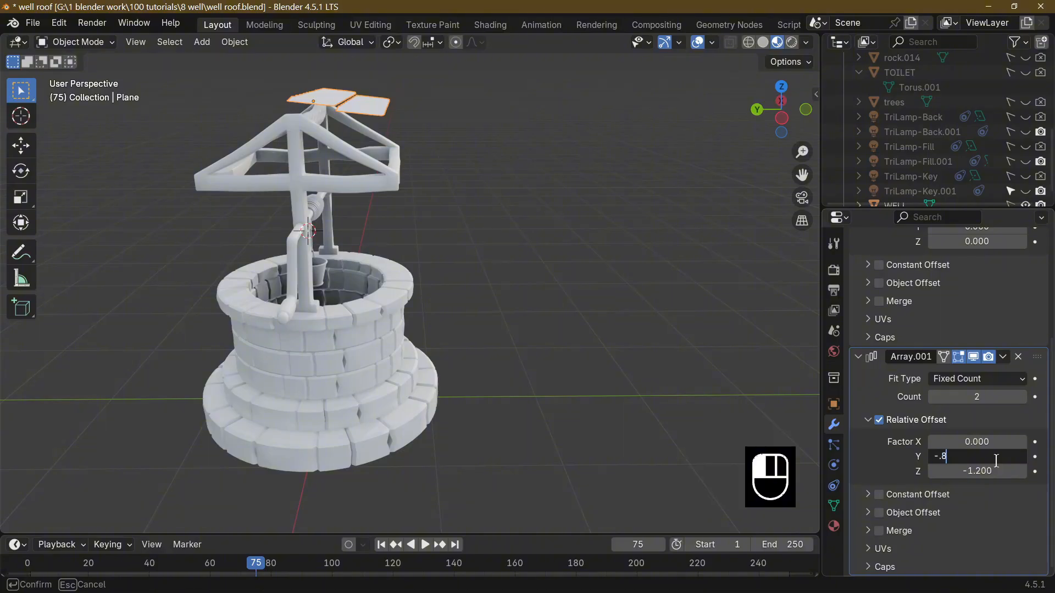
pyautogui.press('Return')
pyautogui.moveTo(556, 334)
pyautogui.mouseDown(button='middle')
pyautogui.moveTo(581, 308)
pyautogui.moveTo(566, 328)
pyautogui.mouseUp(button='middle')
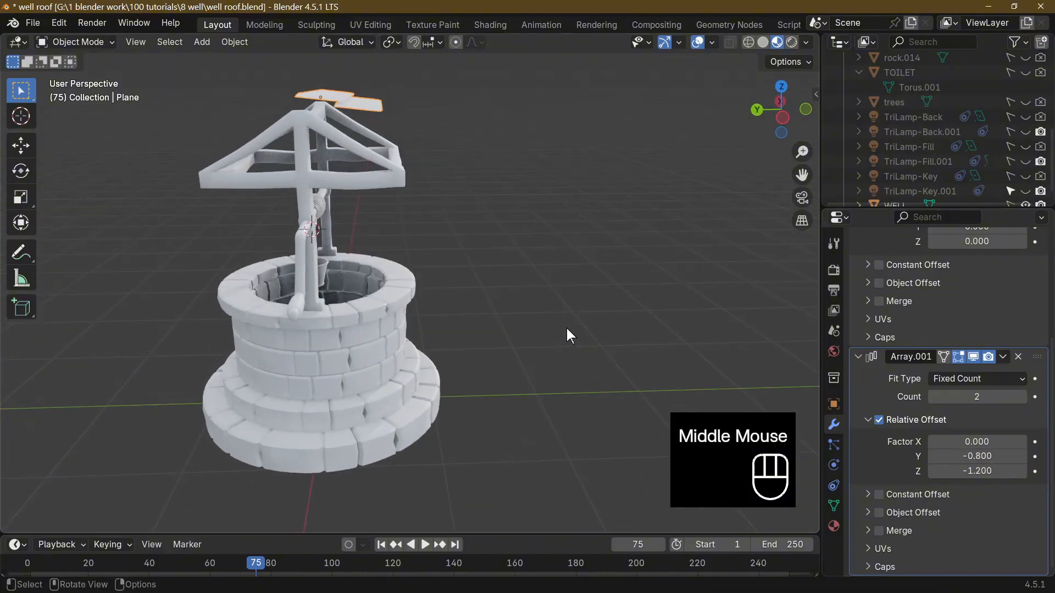
pyautogui.scroll(-2, 984, 457)
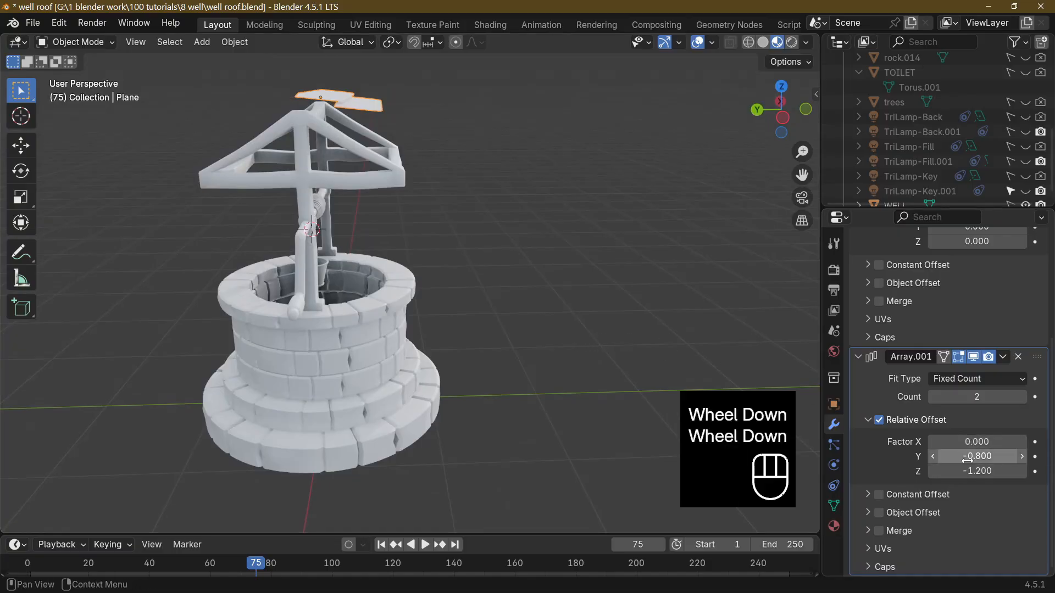
# Raise the second array's count to 4 so the tile rows extend down the roof slope.
pyautogui.click(1021, 398)
pyautogui.click(1021, 397)
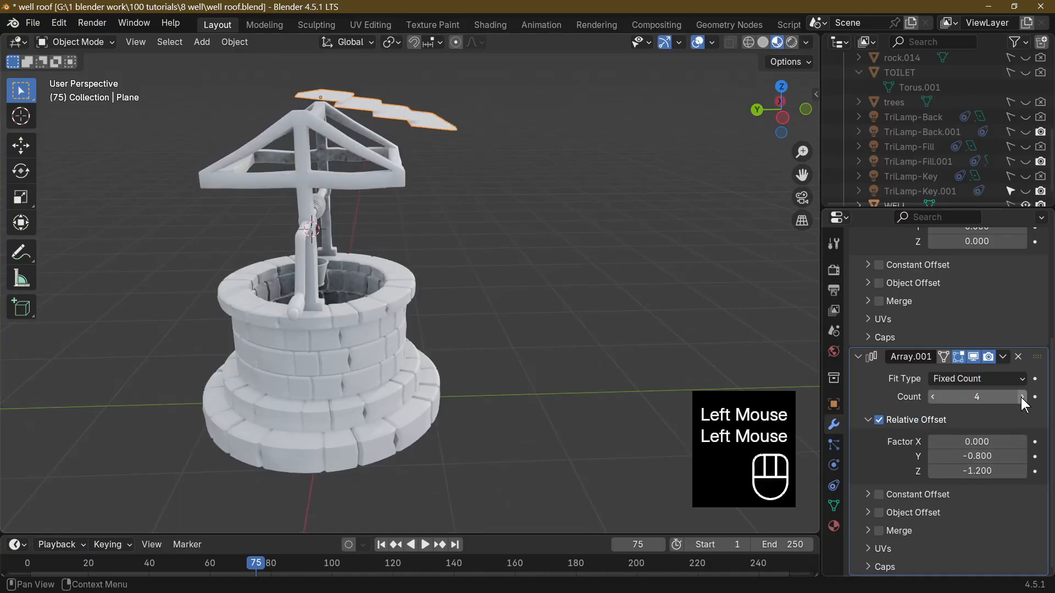
pyautogui.moveTo(511, 259); pyautogui.dragTo(420, 368, button='middle')
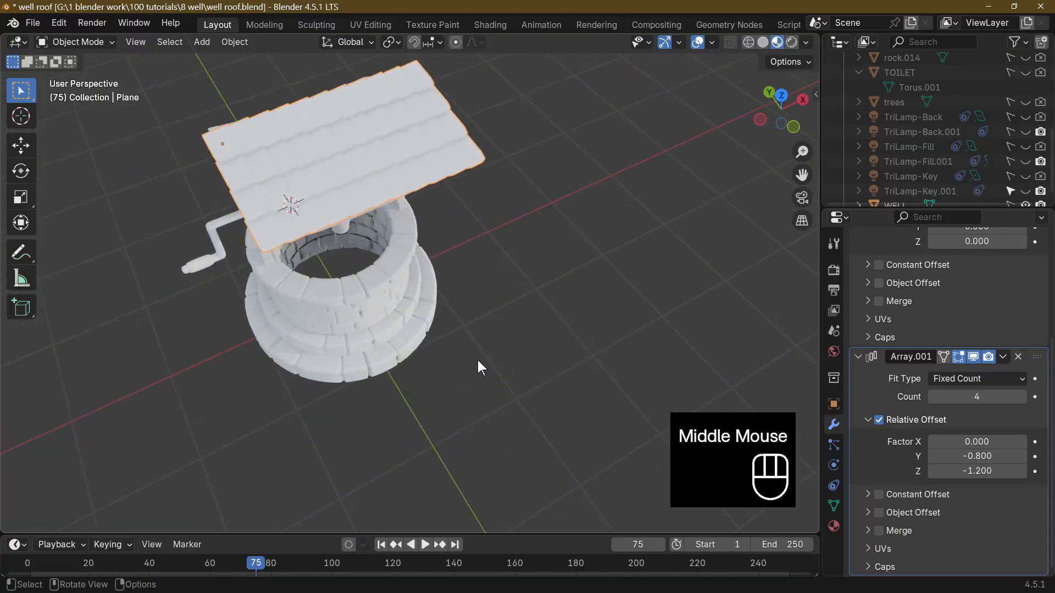
# Add a Solidify modifier to the arrayed tiles and set its thickness to 0.03 m.
pyautogui.scroll(5, 899, 294)
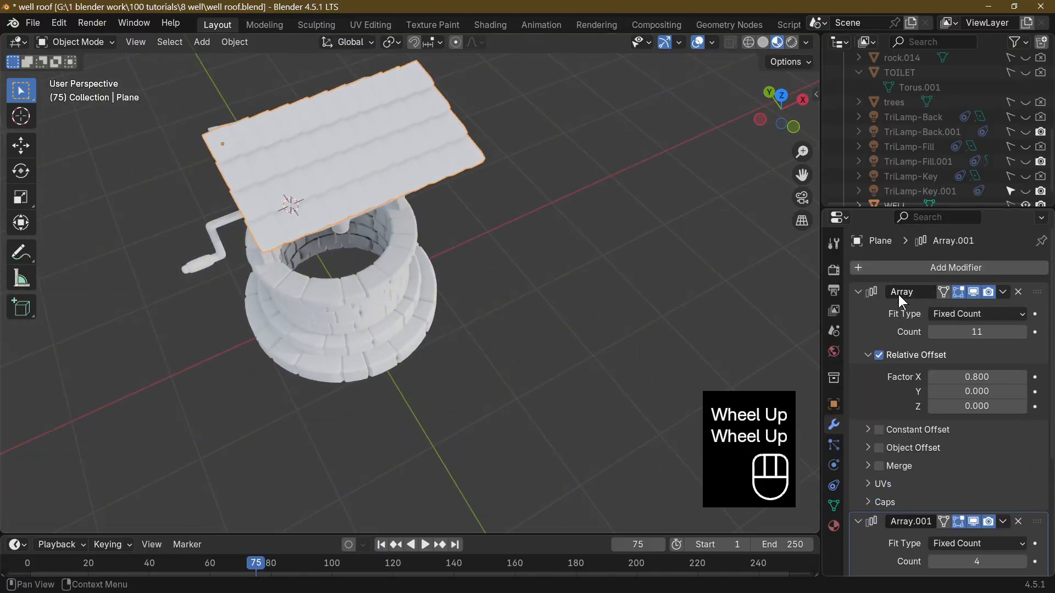
pyautogui.click(928, 269)
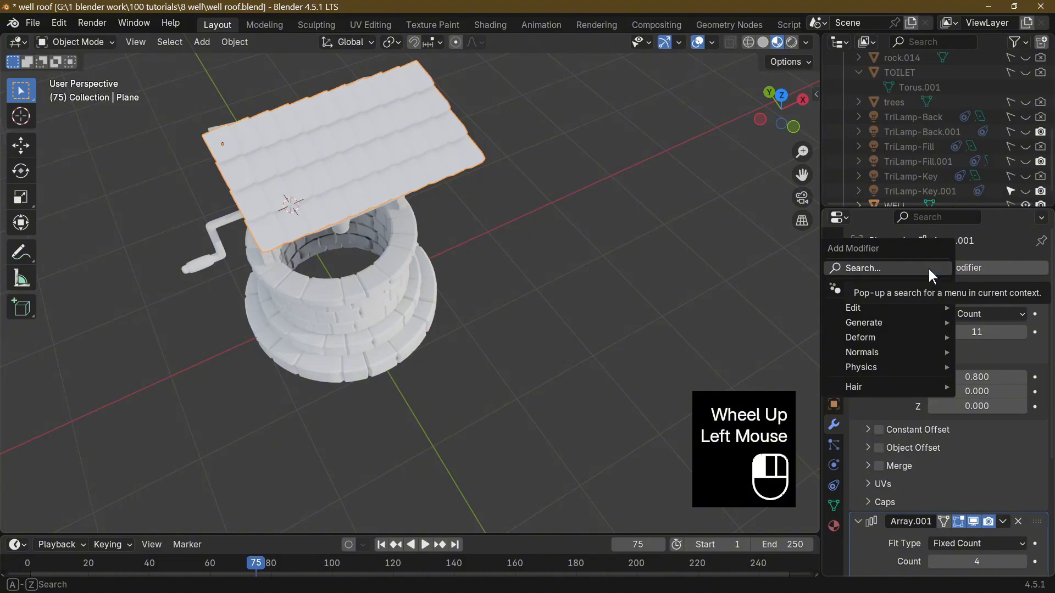
pyautogui.click(928, 269)
pyautogui.click(825, 302)
pyautogui.scroll(-3, 916, 331)
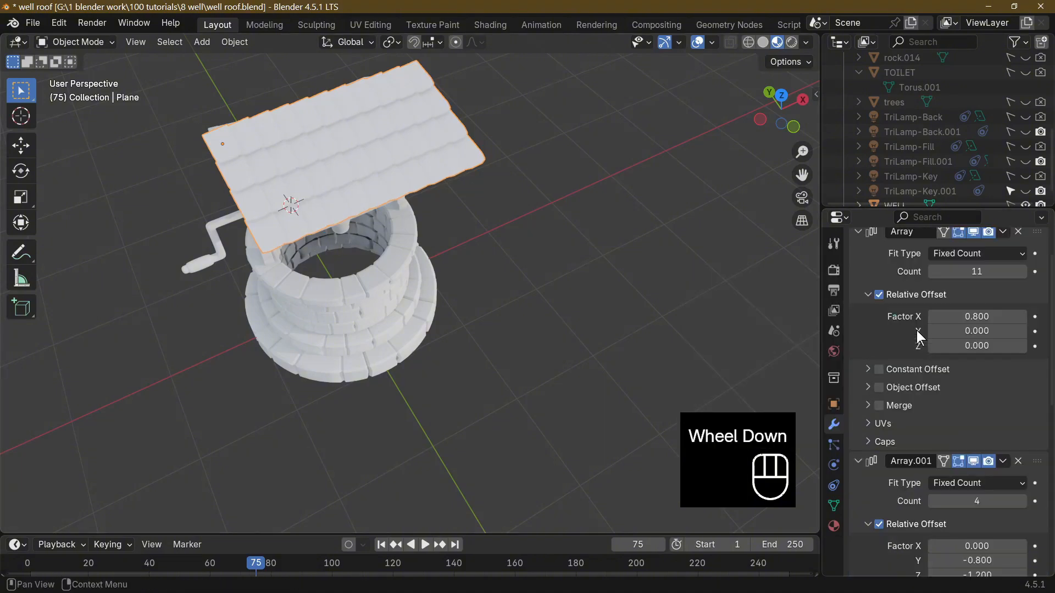
pyautogui.scroll(-10, 918, 346)
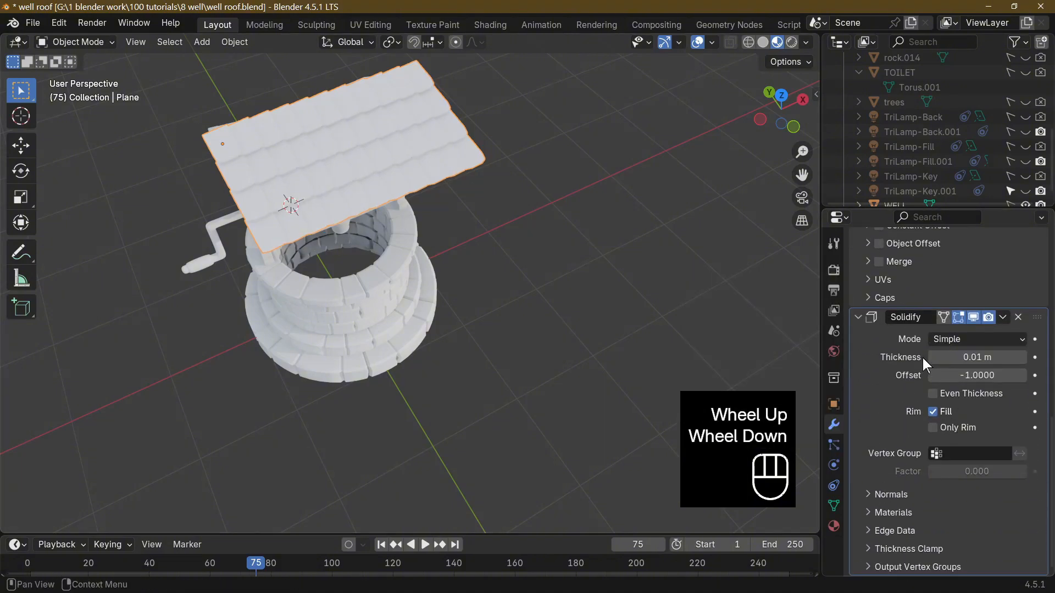
pyautogui.scroll(-1, 962, 372)
pyautogui.moveTo(549, 286); pyautogui.dragTo(632, 308, button='middle')
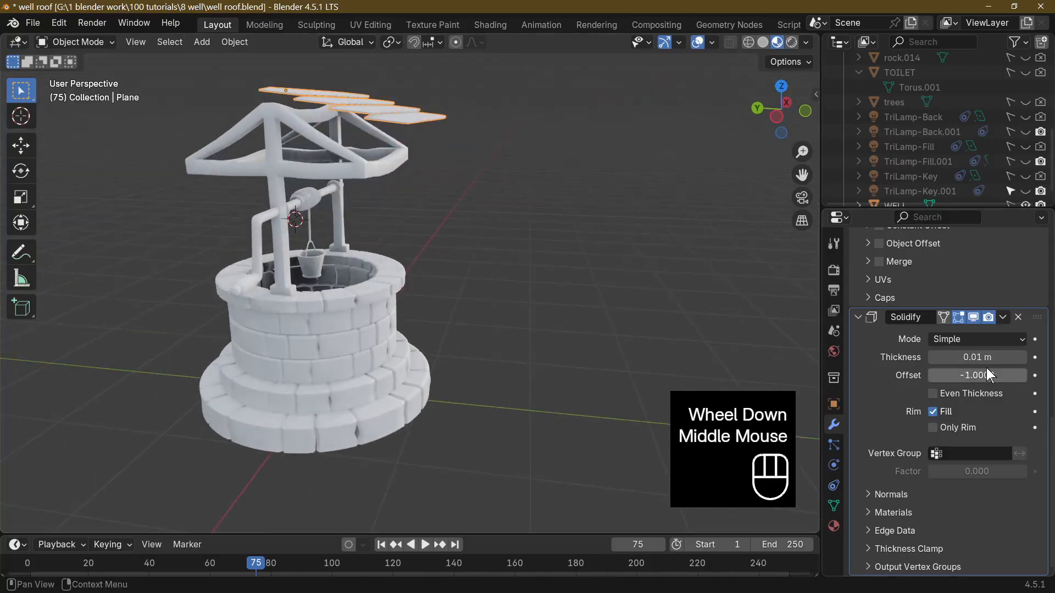
pyautogui.moveTo(981, 357)
pyautogui.mouseDown()
pyautogui.moveTo(1017, 358)
pyautogui.moveTo(993, 358)
pyautogui.mouseUp()
pyautogui.moveTo(742, 310); pyautogui.dragTo(530, 190, button='middle')
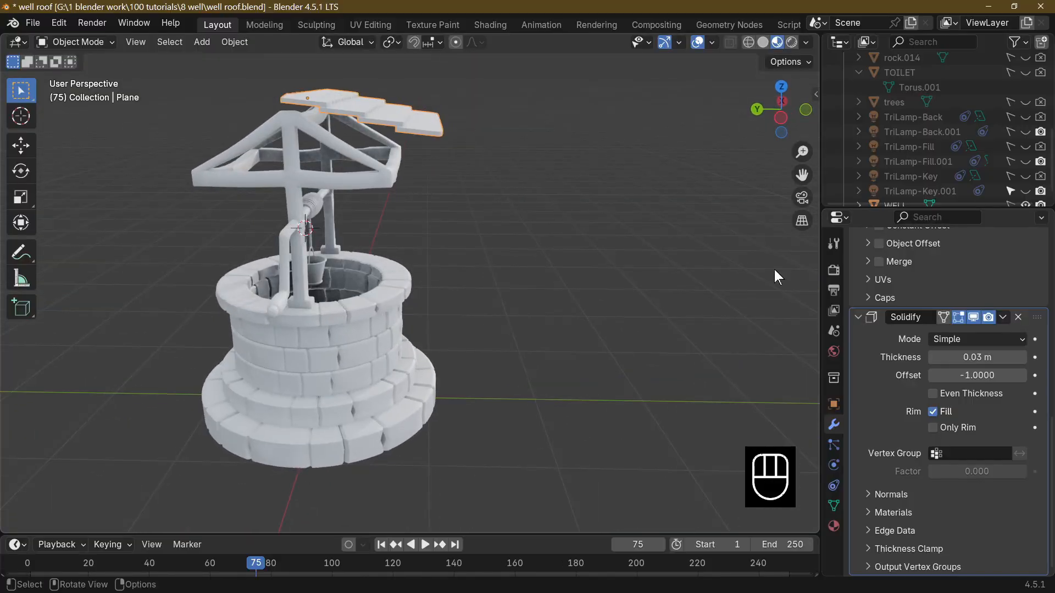
# Try to apply the Solidify modifier before the two Array modifiers, and undo it.
pyautogui.click(1004, 317)
pyautogui.click(961, 338)
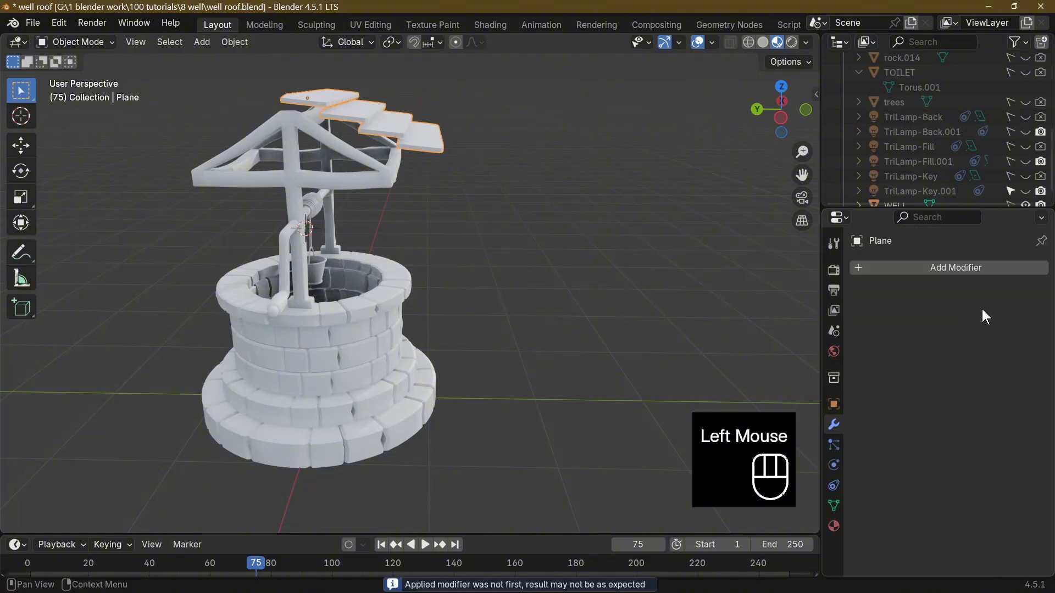
pyautogui.moveTo(699, 335)
pyautogui.mouseDown(button='middle')
pyautogui.moveTo(443, 348)
pyautogui.moveTo(570, 395)
pyautogui.moveTo(711, 331)
pyautogui.mouseUp(button='middle')
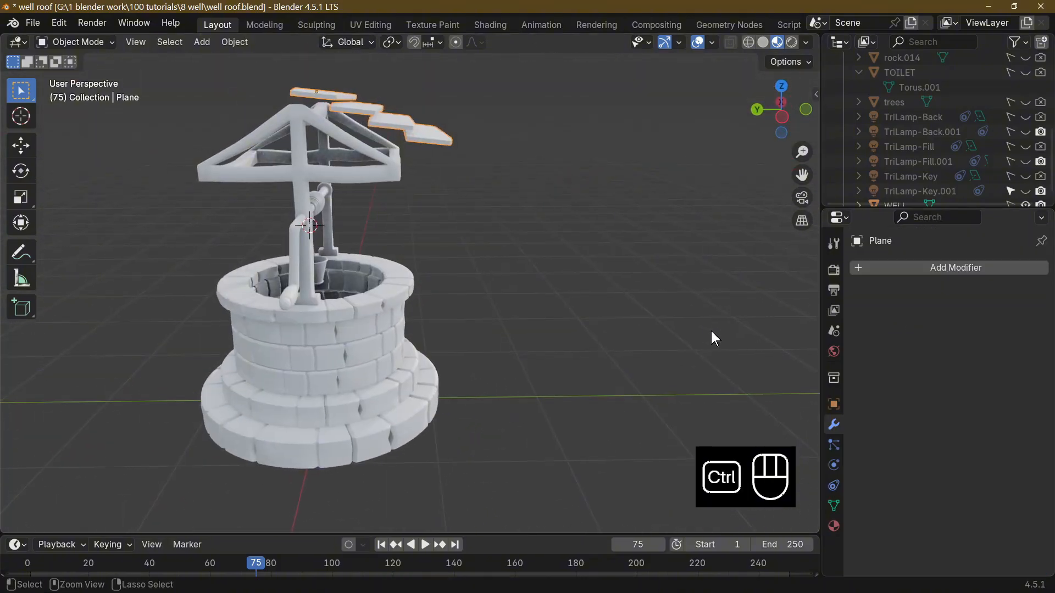
pyautogui.hotkey('ctrl', 'z')
pyautogui.hotkey('ctrl', 'z')
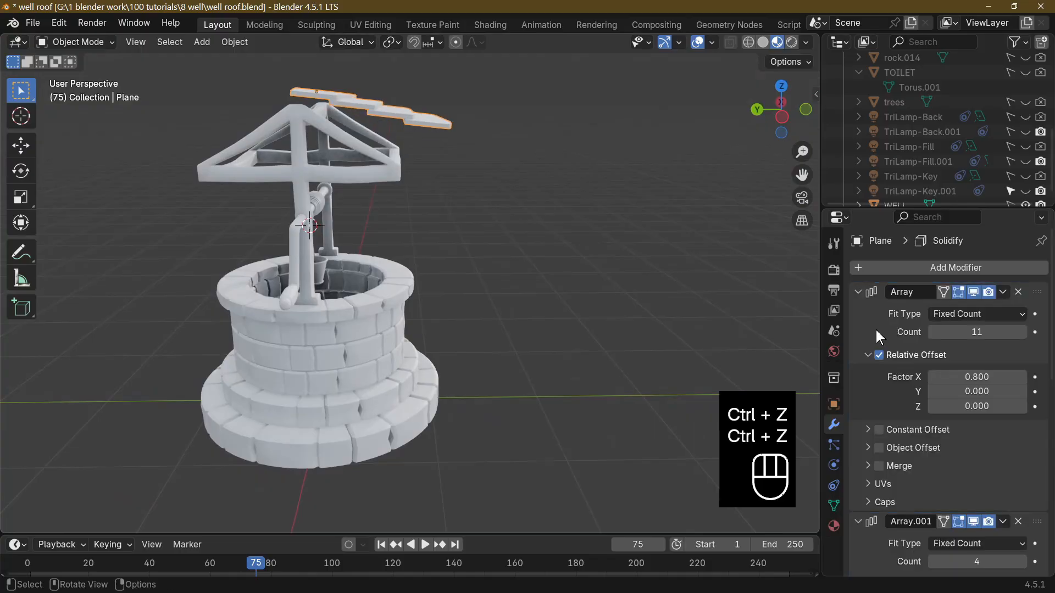
# Apply the tile panel's modifiers in stack order, starting with the first Array and ending with Solidify.
pyautogui.scroll(-1, 945, 385)
pyautogui.scroll(1, 945, 384)
pyautogui.scroll(-8, 951, 400)
pyautogui.scroll(8, 951, 400)
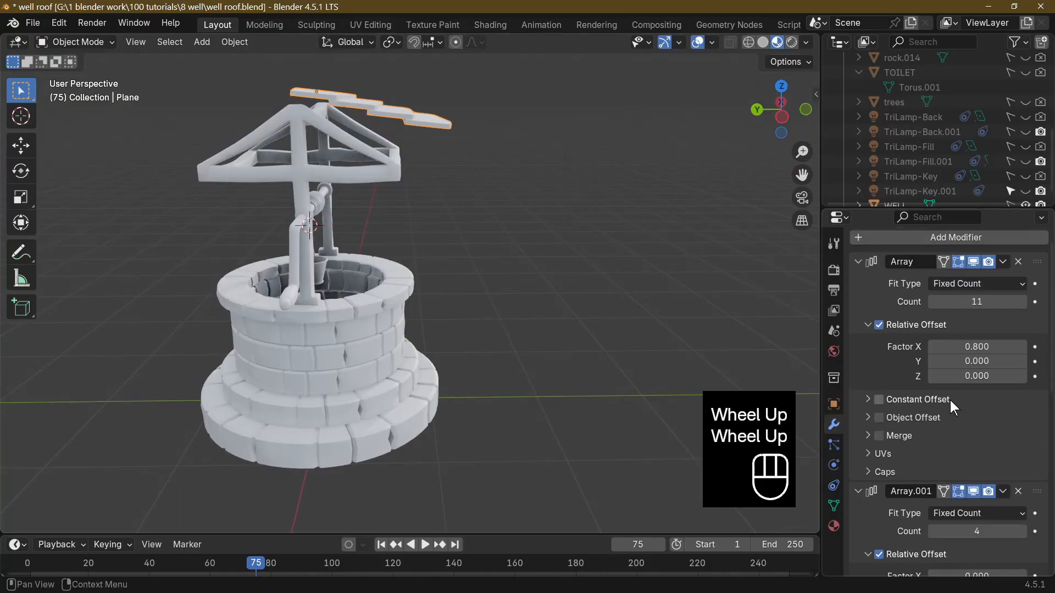
pyautogui.click(1002, 292)
pyautogui.click(1000, 308)
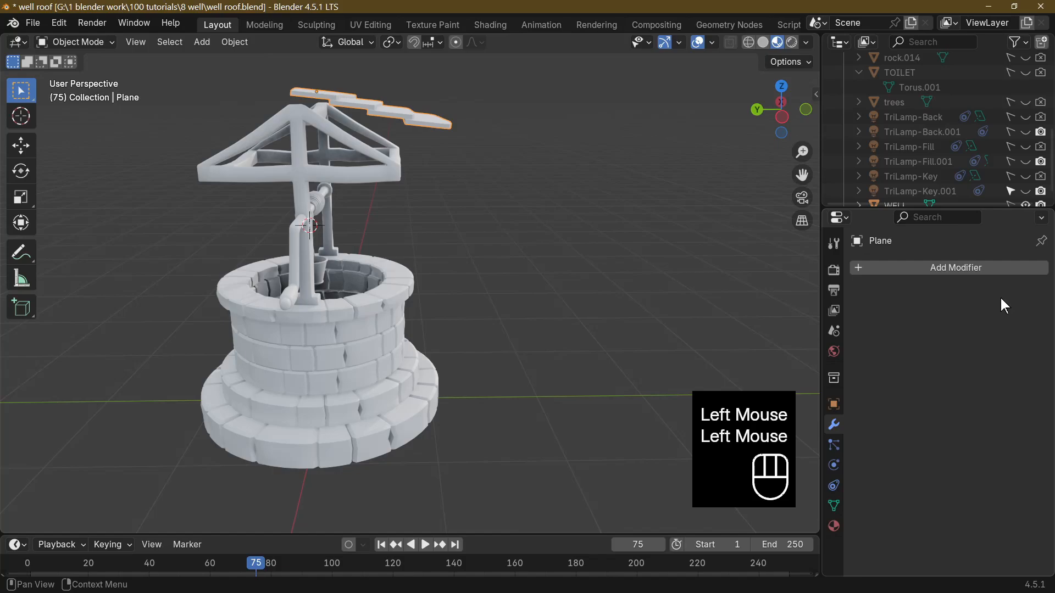
# Duplicate the tiled roof panel in place and rotate the copy 180° about the global Z axis.
pyautogui.moveTo(741, 286); pyautogui.dragTo(543, 276, button='middle')
pyautogui.scroll(4, 605, 305)
pyautogui.scroll(-4, 517, 352)
pyautogui.scroll(2, 518, 340)
pyautogui.scroll(-3, 528, 343)
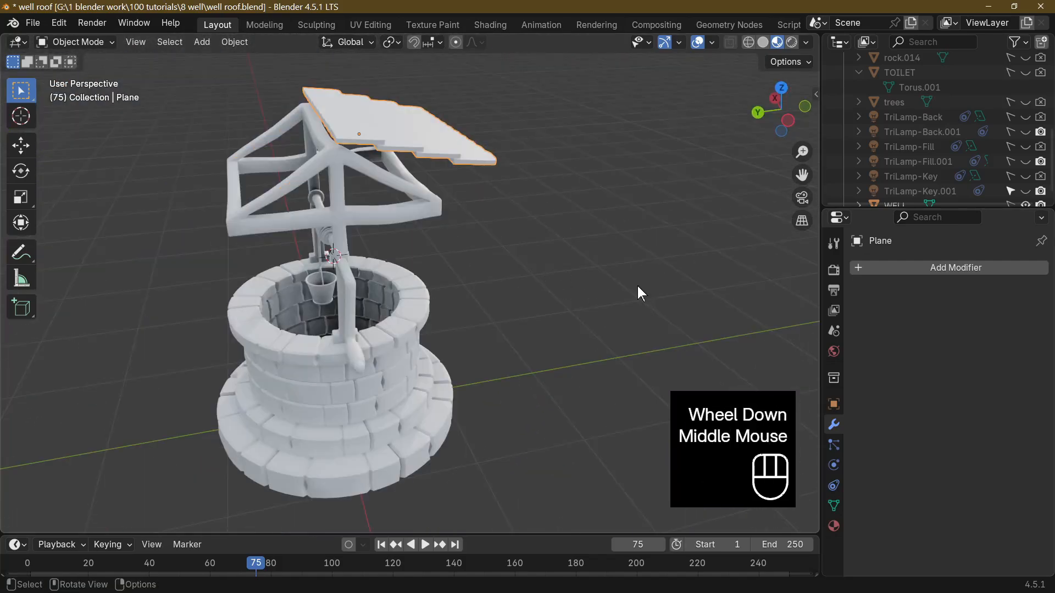
pyautogui.hotkey('shift', 'd')
pyautogui.click(592, 270)
pyautogui.press('r')
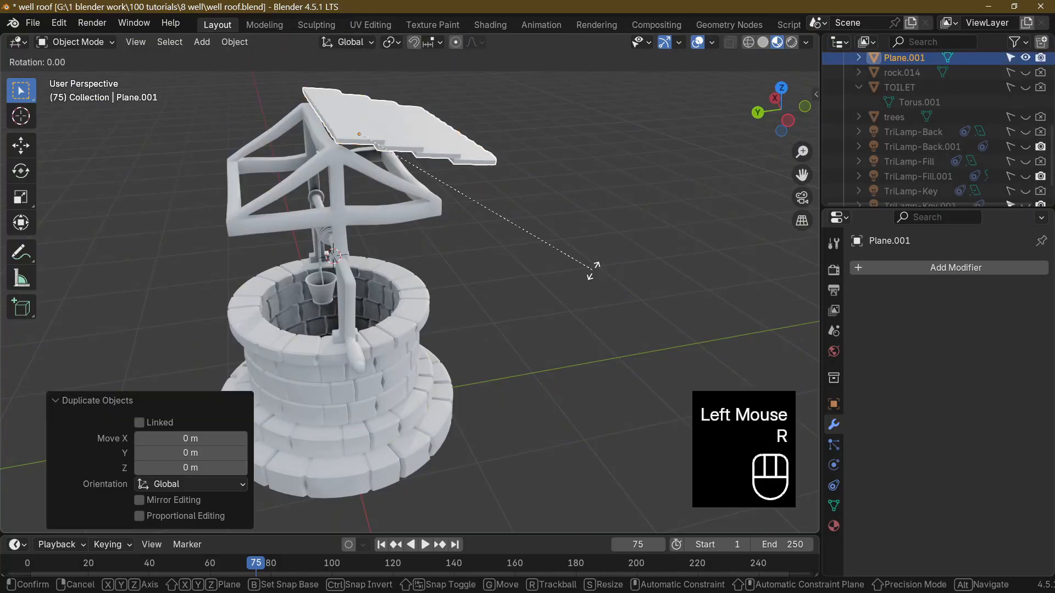
pyautogui.write('z180')
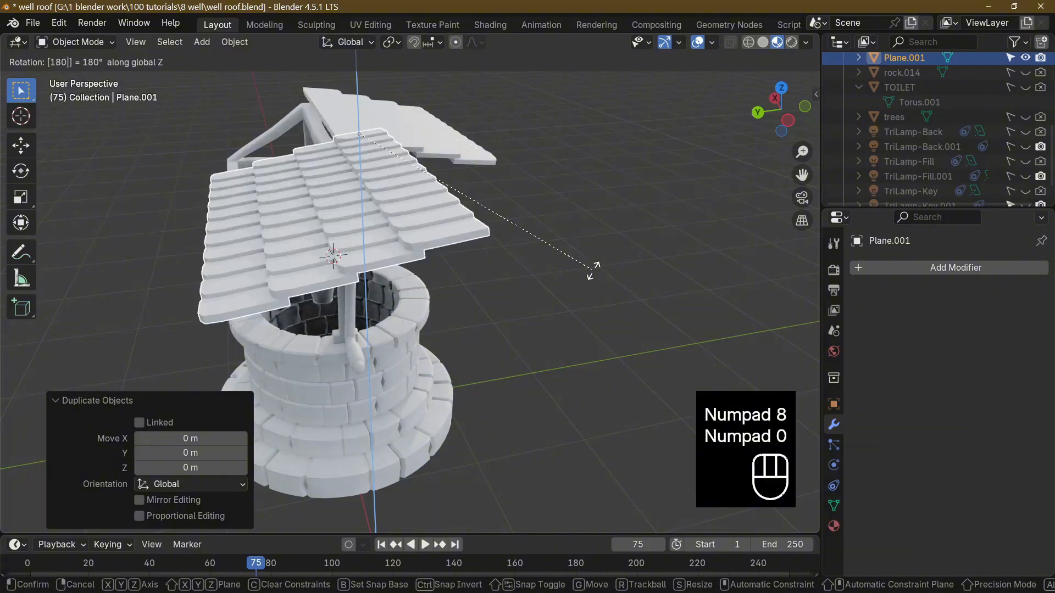
pyautogui.press('KP_Enter')
# In top view, move the rotated panel about 1.58 m in X and 0.27 m in Y to meet the original at the ridge.
pyautogui.moveTo(488, 200); pyautogui.dragTo(557, 264, button='middle')
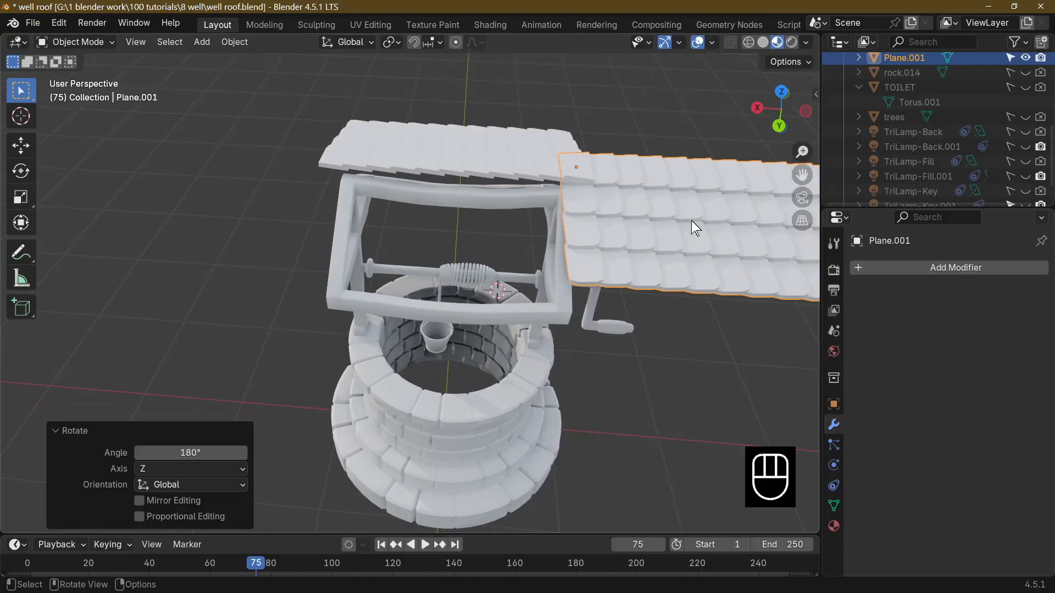
pyautogui.press('KP_7')
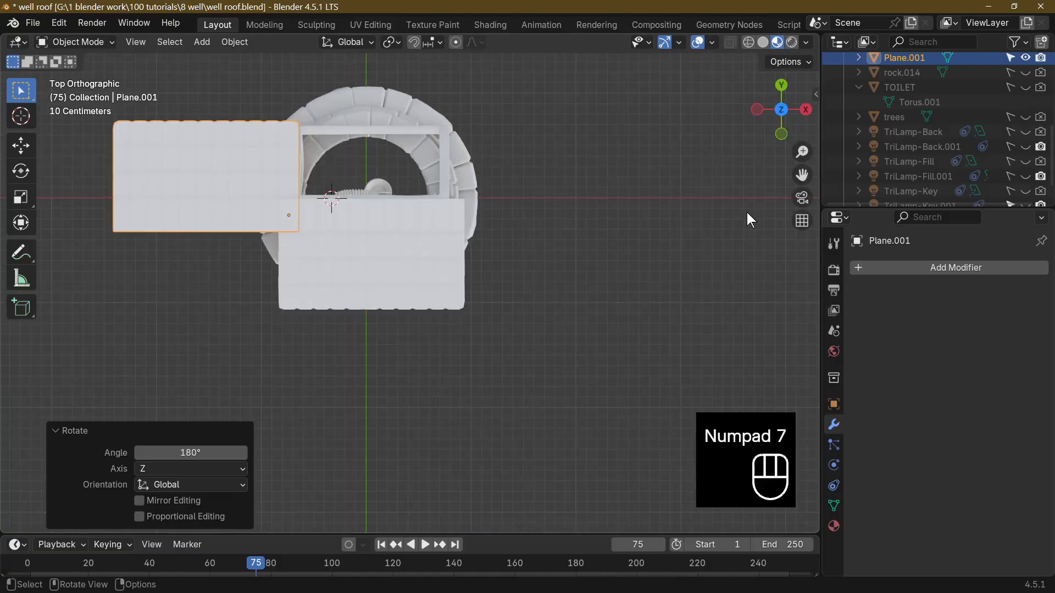
pyautogui.press('g')
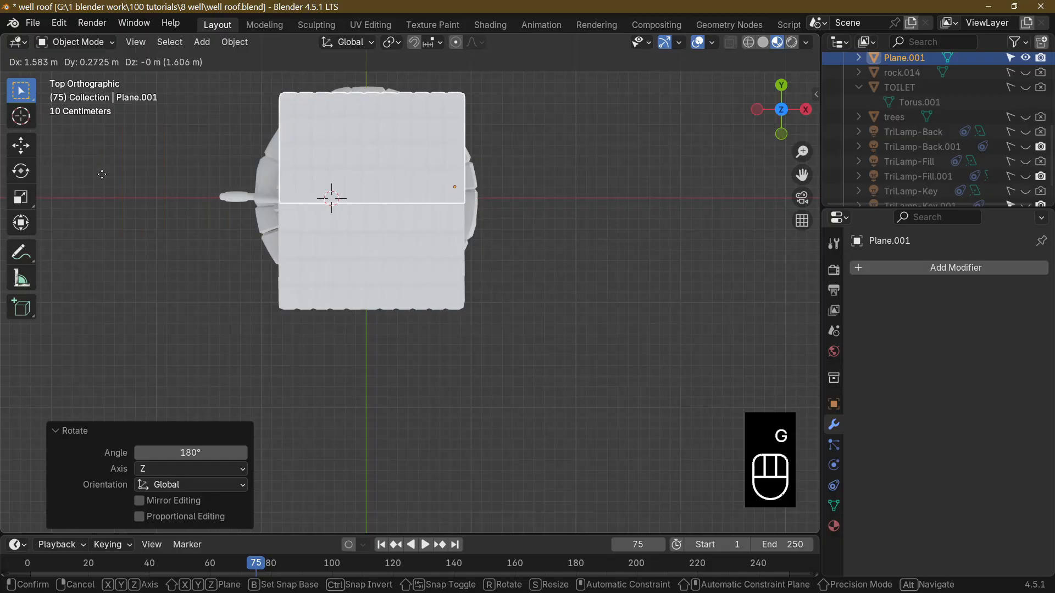
pyautogui.click(102, 174)
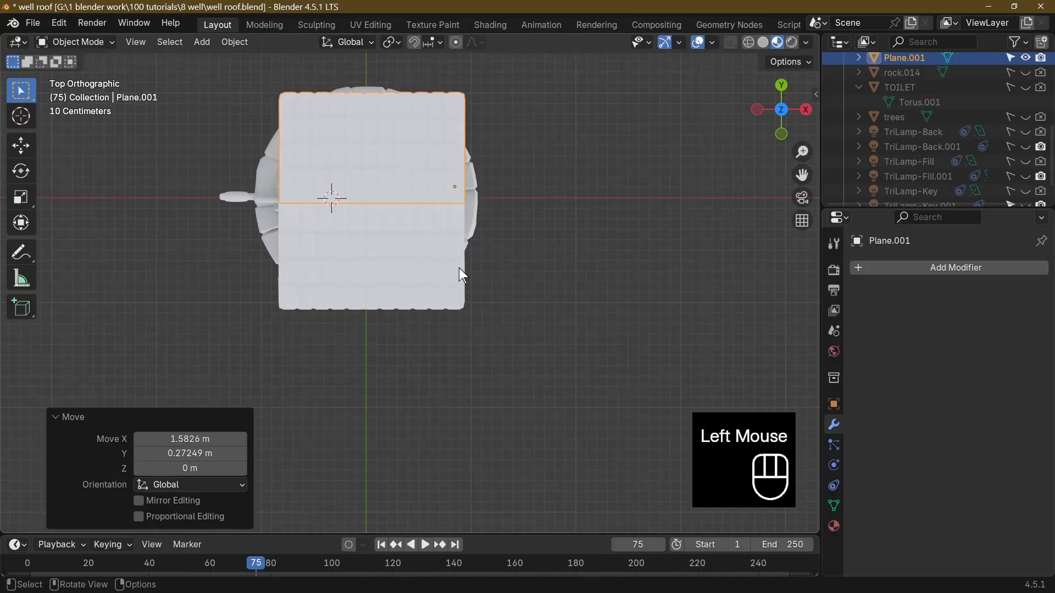
# Select the original roof panel and rotate it about 23.9° around the X axis to follow the roof frame's slope.
pyautogui.moveTo(459, 254); pyautogui.dragTo(230, 154, button='middle')
pyautogui.click(476, 164)
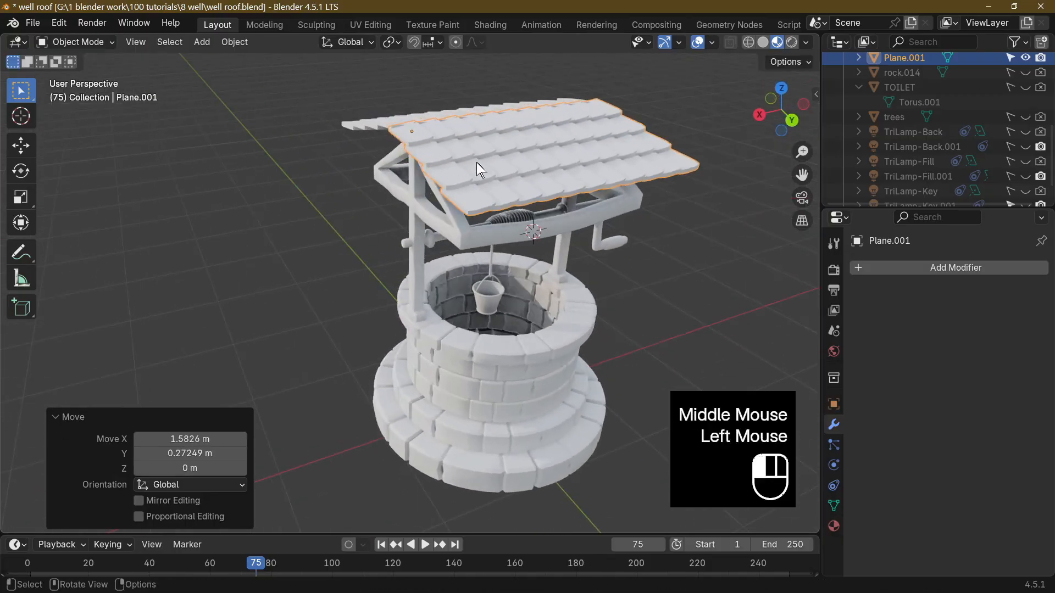
pyautogui.moveTo(536, 192); pyautogui.dragTo(542, 157, button='middle')
pyautogui.click(448, 111)
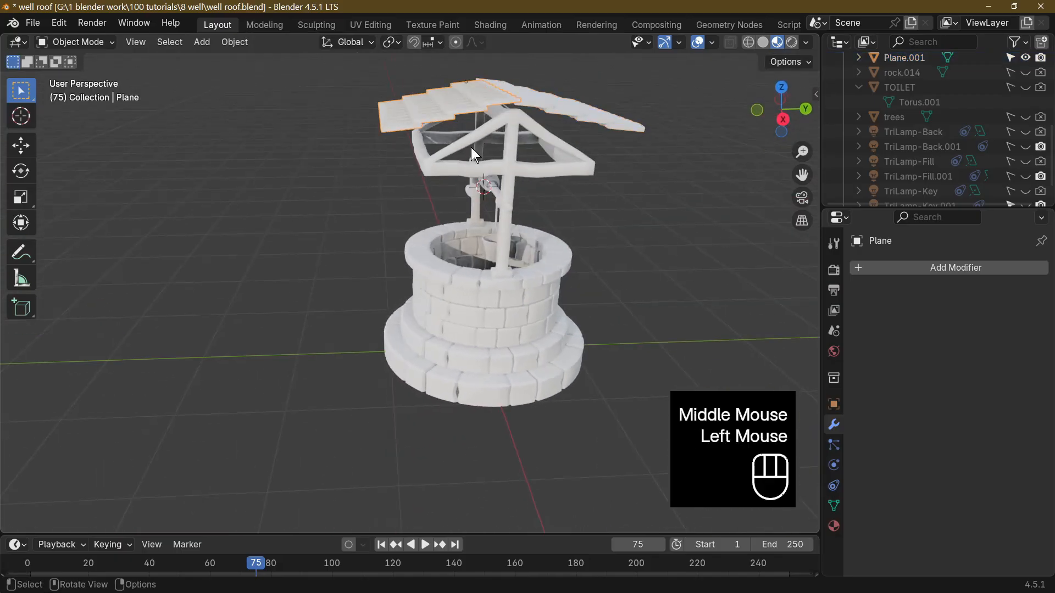
pyautogui.press('r')
pyautogui.press('x')
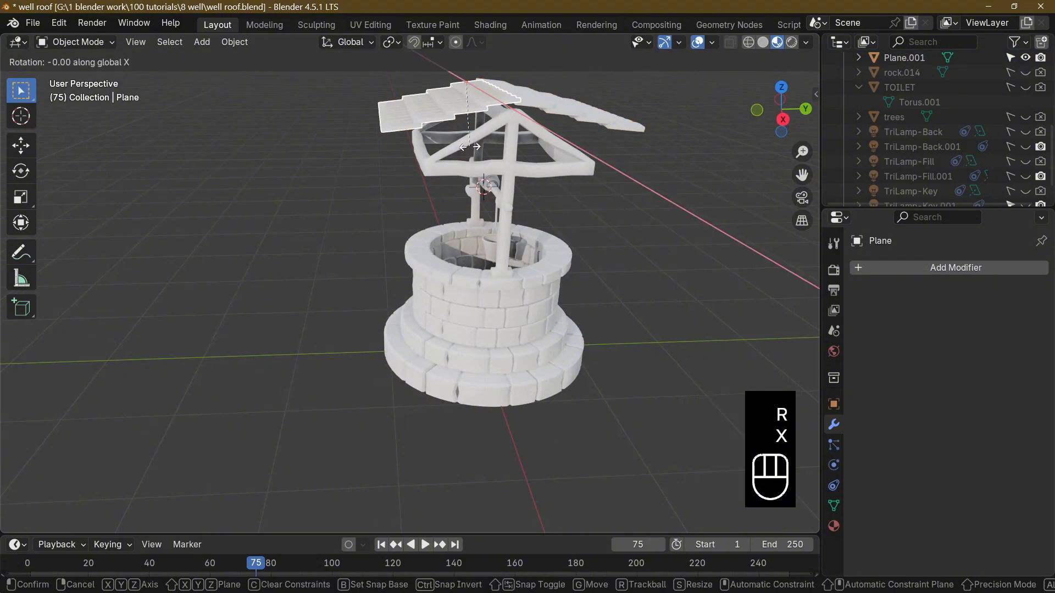
pyautogui.click(522, 181)
# Select the duplicated roof panel and rotate it about -23.4° around the X axis to match the opposite slope.
pyautogui.moveTo(584, 150); pyautogui.dragTo(502, 144, button='middle')
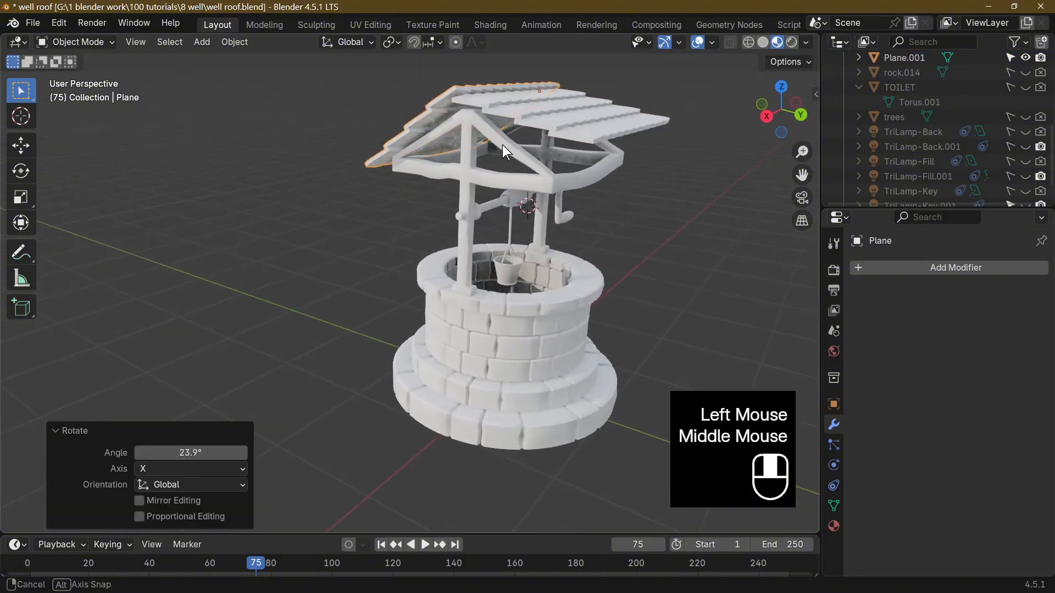
pyautogui.click(573, 122)
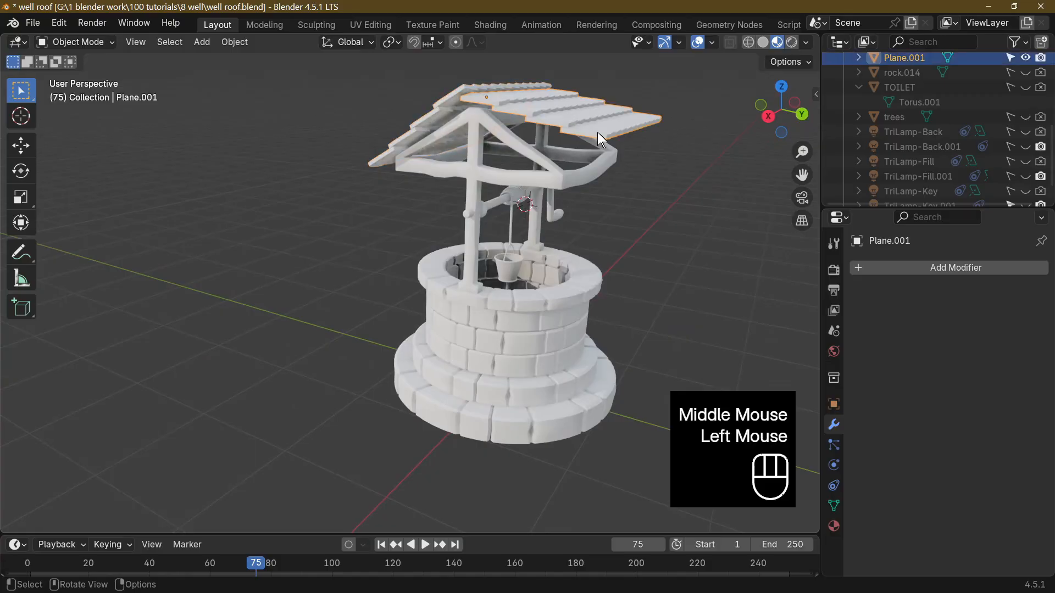
pyautogui.press('r')
pyautogui.press('x')
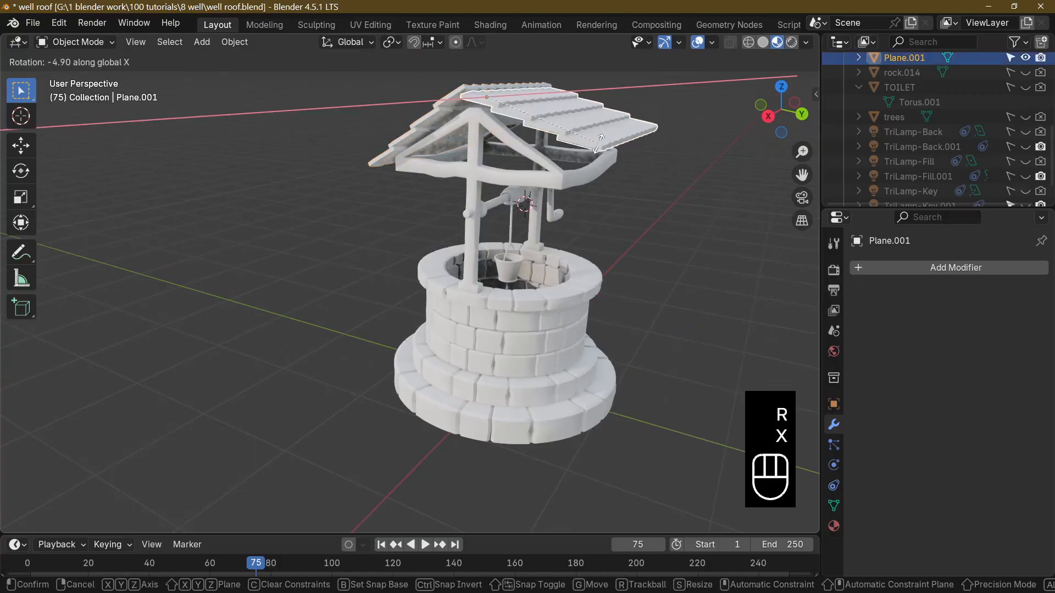
pyautogui.click(573, 173)
# Select both roof panels, with the original active, and join them into one object.
pyautogui.moveTo(570, 178); pyautogui.dragTo(517, 192, button='middle')
pyautogui.scroll(2, 562, 197)
pyautogui.scroll(-3, 559, 195)
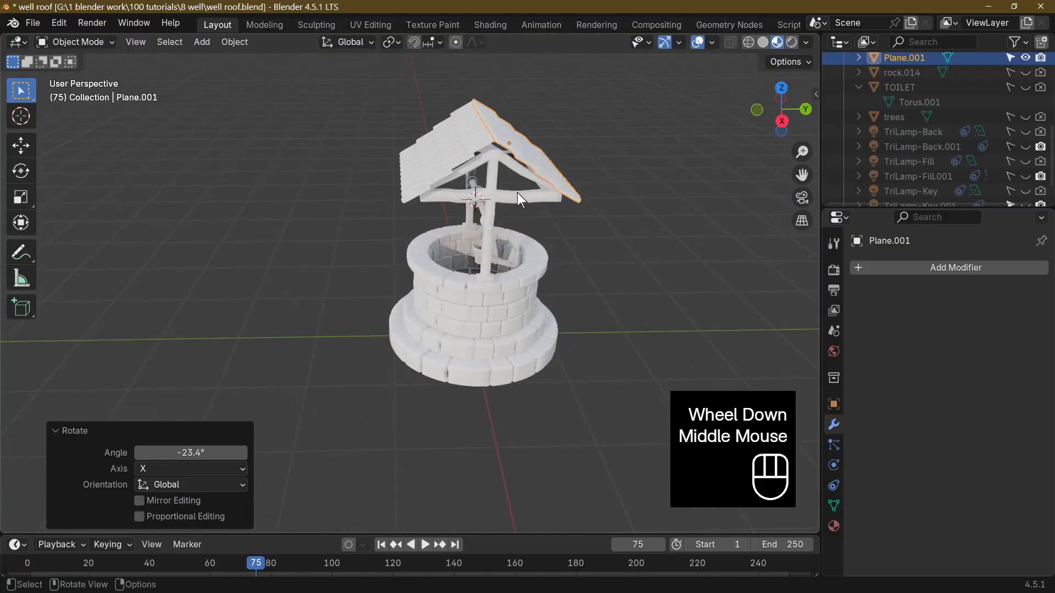
pyautogui.keyDown('shift'); pyautogui.click(459, 153); pyautogui.keyUp('shift')
pyautogui.rightClick(506, 140)
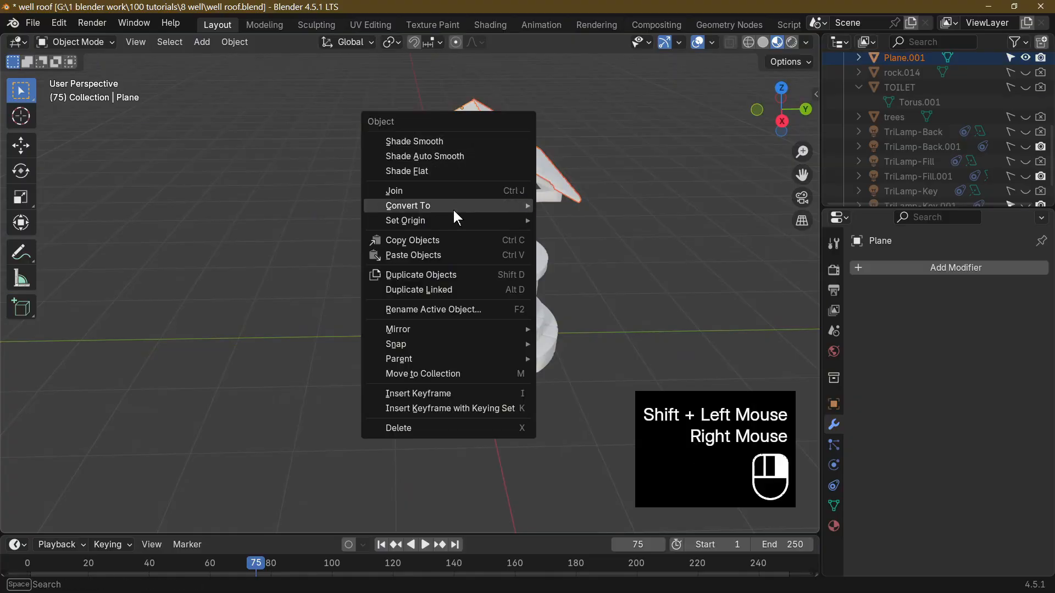
pyautogui.click(428, 192)
# Set the joined roof's origin to its center of mass (surface).
pyautogui.moveTo(506, 185); pyautogui.dragTo(447, 144, button='middle')
pyautogui.click(225, 42)
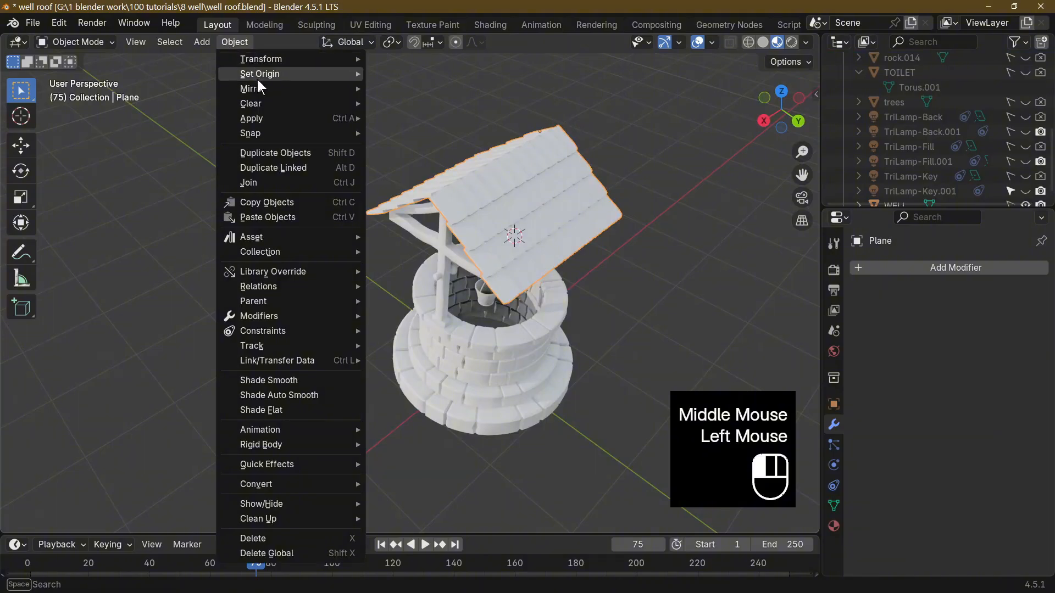
pyautogui.moveTo(274, 74)
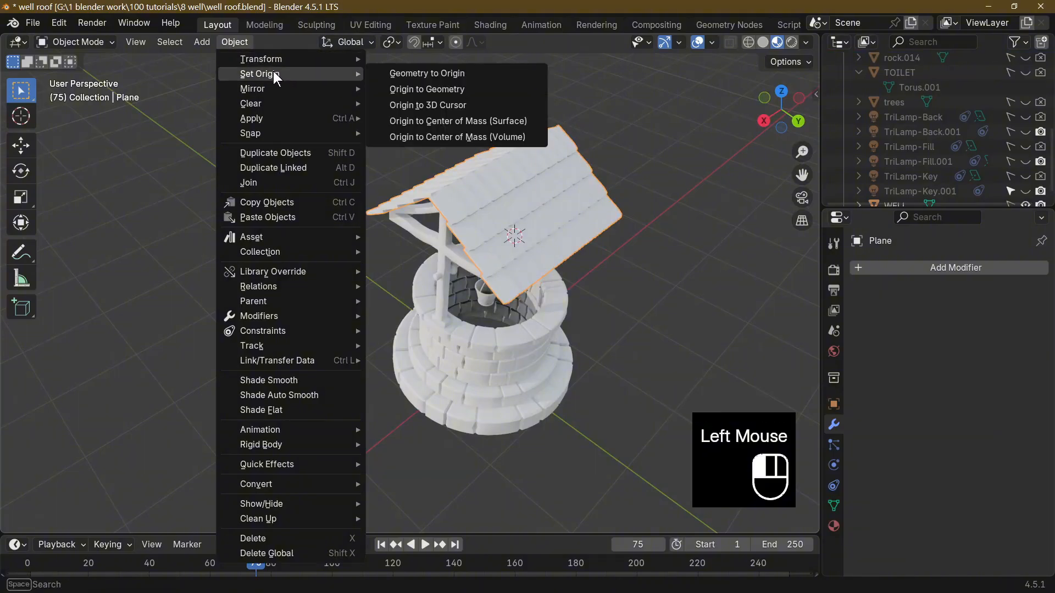
pyautogui.click(470, 121)
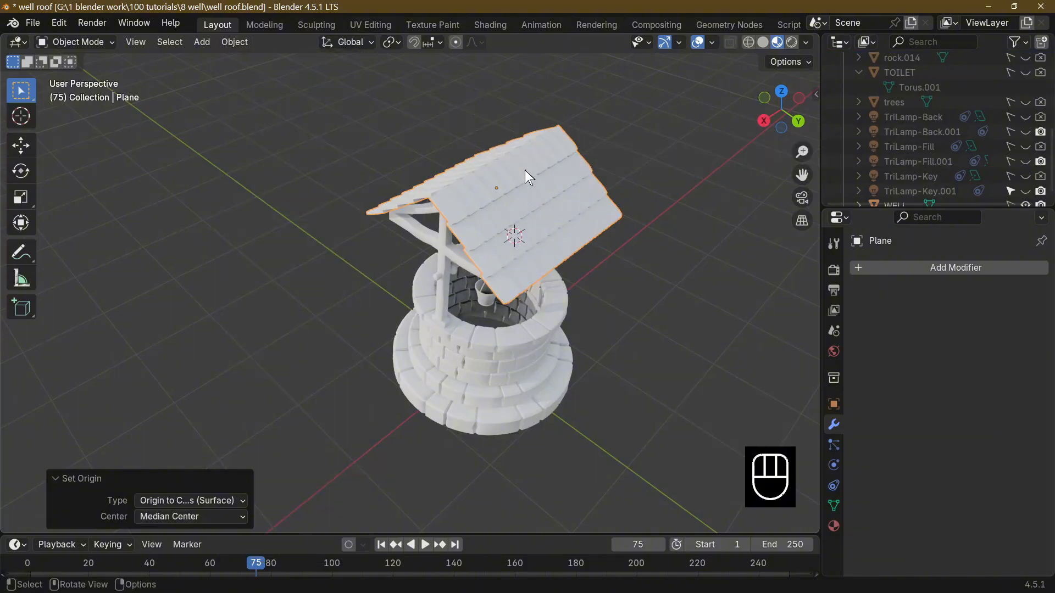
# Lower the joined roof about 0.12 m along the Z axis onto the wooden roof frame.
pyautogui.moveTo(527, 174); pyautogui.dragTo(508, 134, button='middle')
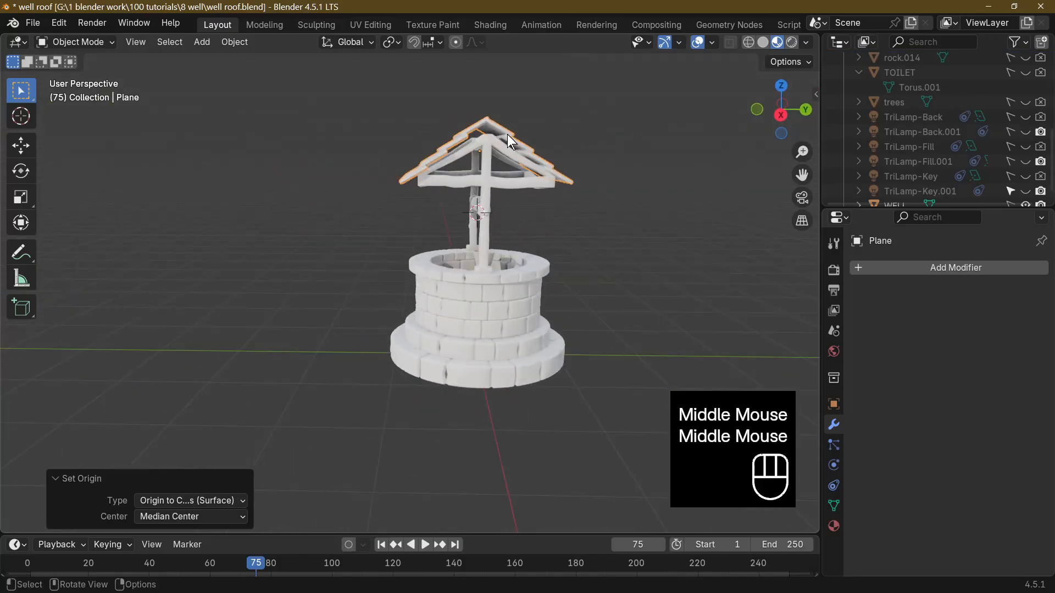
pyautogui.press('g')
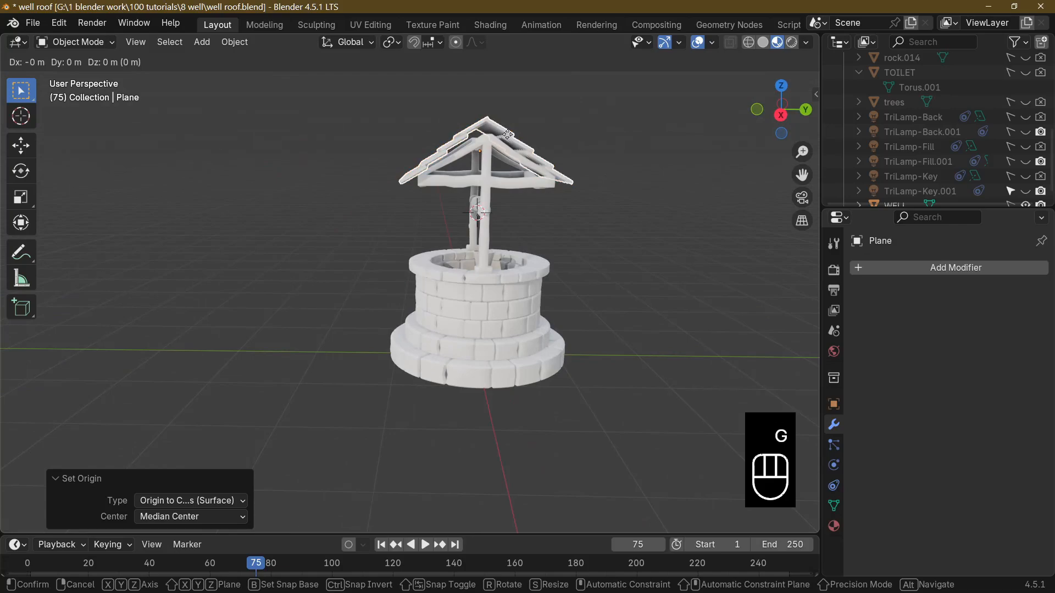
pyautogui.press('z')
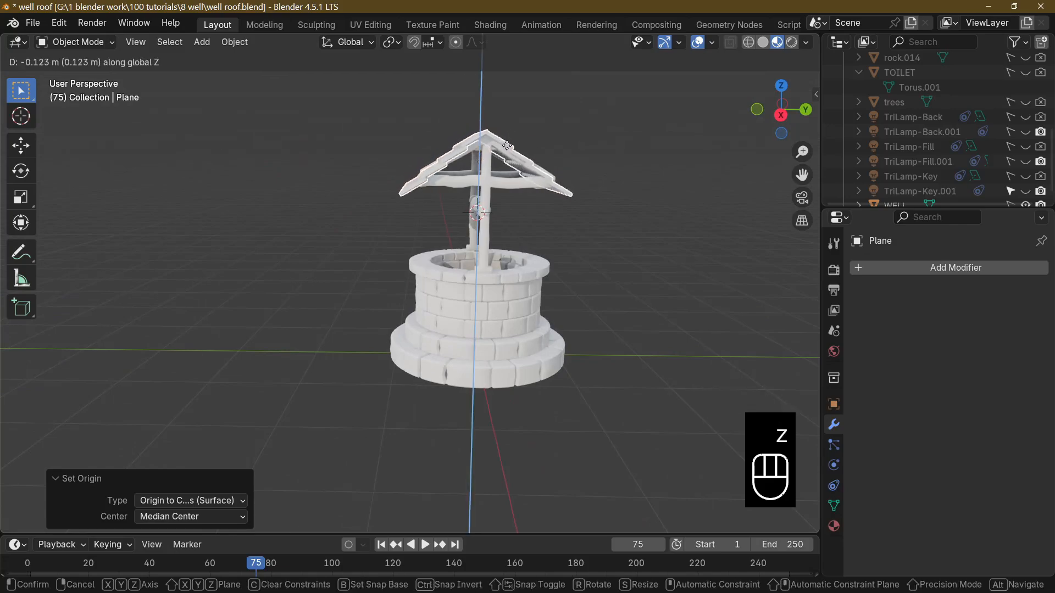
pyautogui.click(507, 146)
pyautogui.moveTo(434, 204); pyautogui.dragTo(452, 219, button='middle')
pyautogui.scroll(1, 455, 238)
pyautogui.scroll(2, 409, 226)
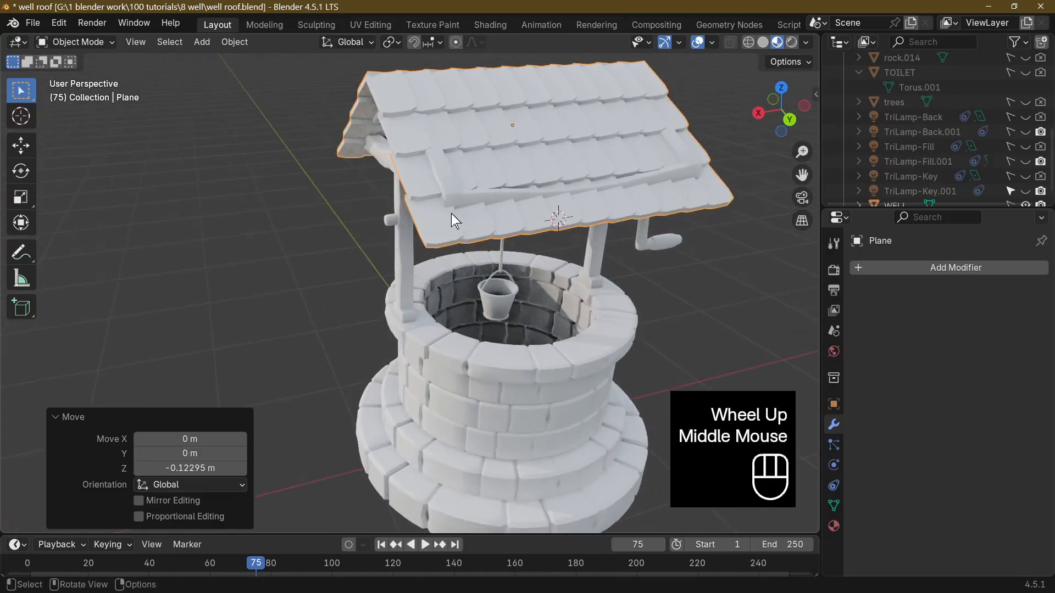
# Open the joined roof mesh in Edit Mode and enable proportional editing.
pyautogui.moveTo(549, 185); pyautogui.dragTo(435, 150, button='middle')
pyautogui.press('Tab')
pyautogui.click(471, 84)
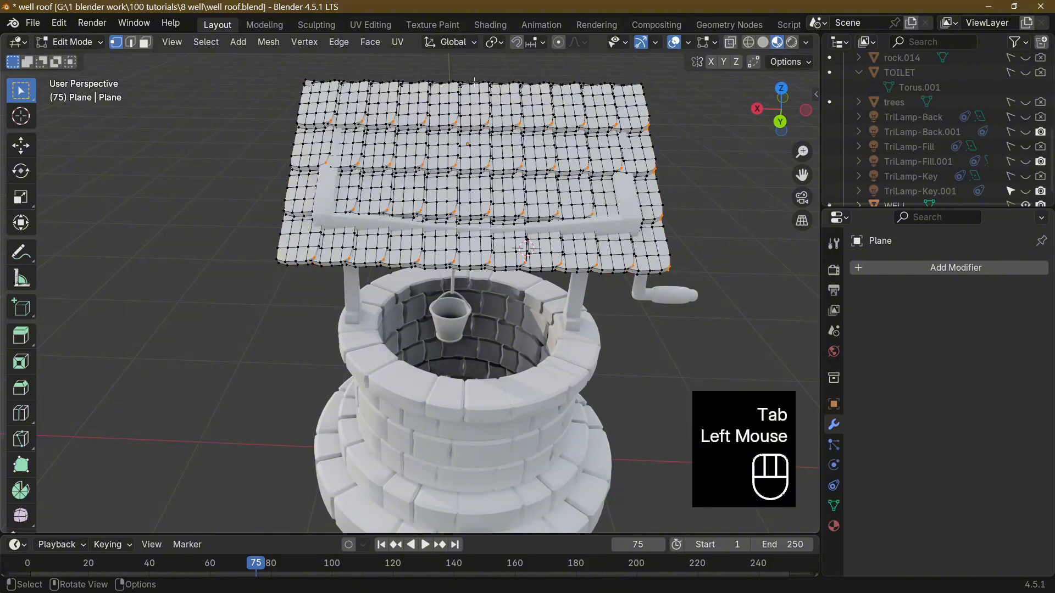
pyautogui.click(559, 42)
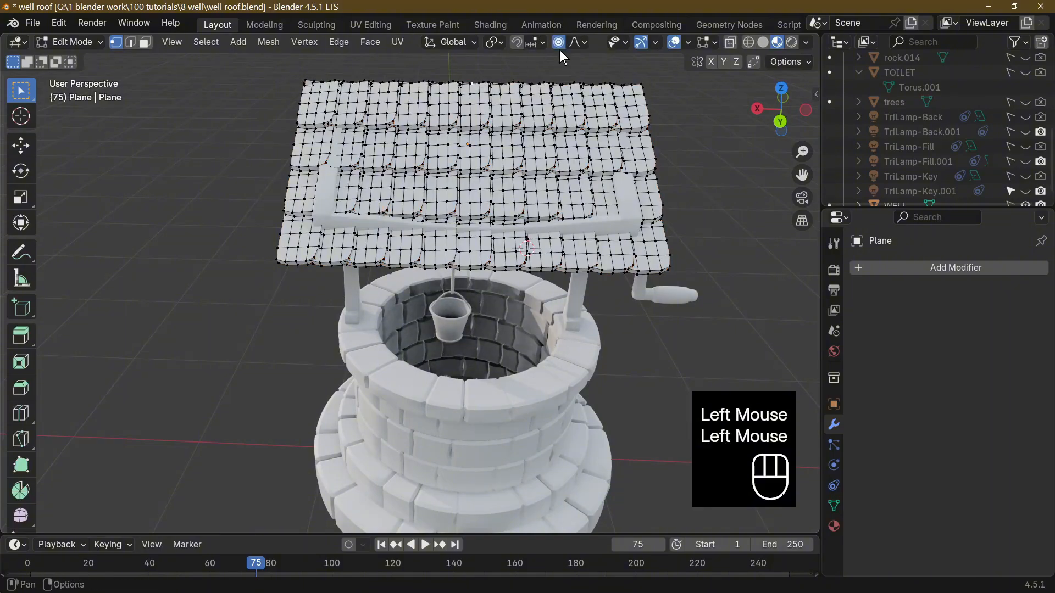
# Lower the middle vertex of the roof ridge about 0.056 m along Z, with a proportional size of about 1.33 m.
pyautogui.click(482, 86)
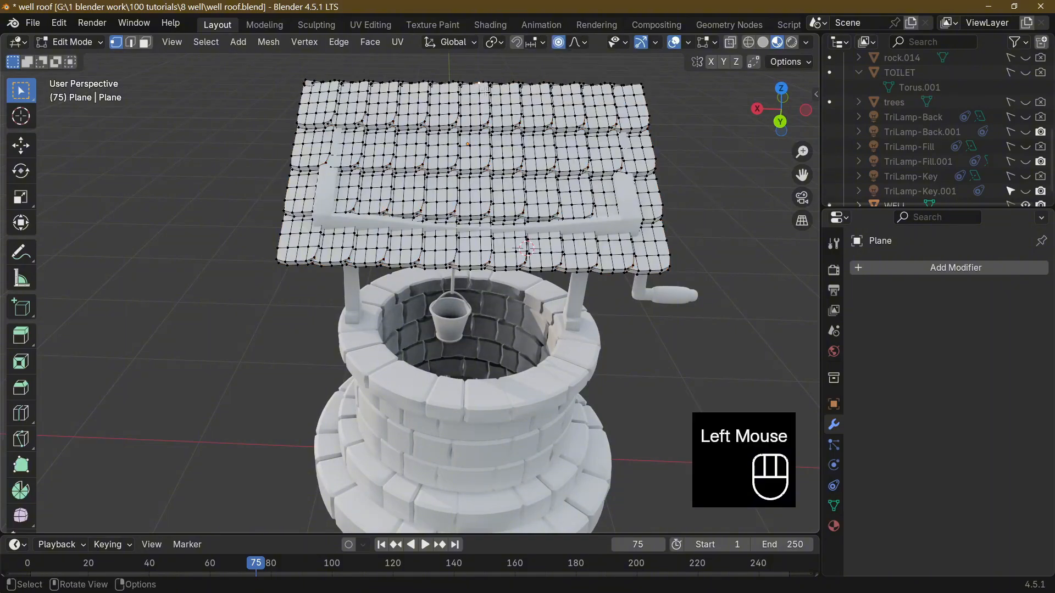
pyautogui.press('g')
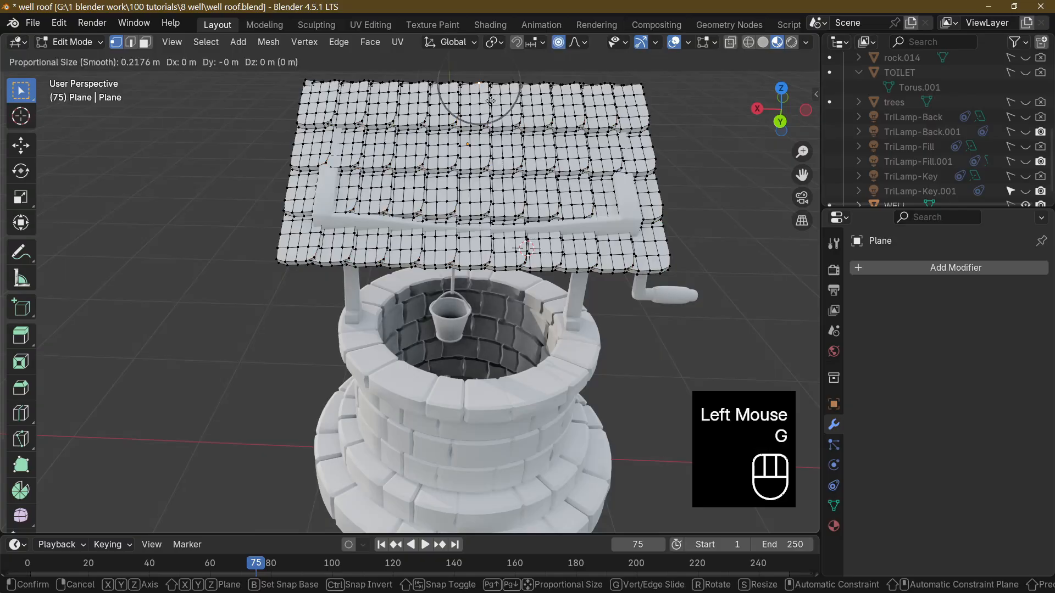
pyautogui.press('z')
pyautogui.scroll(-8, 491, 102)
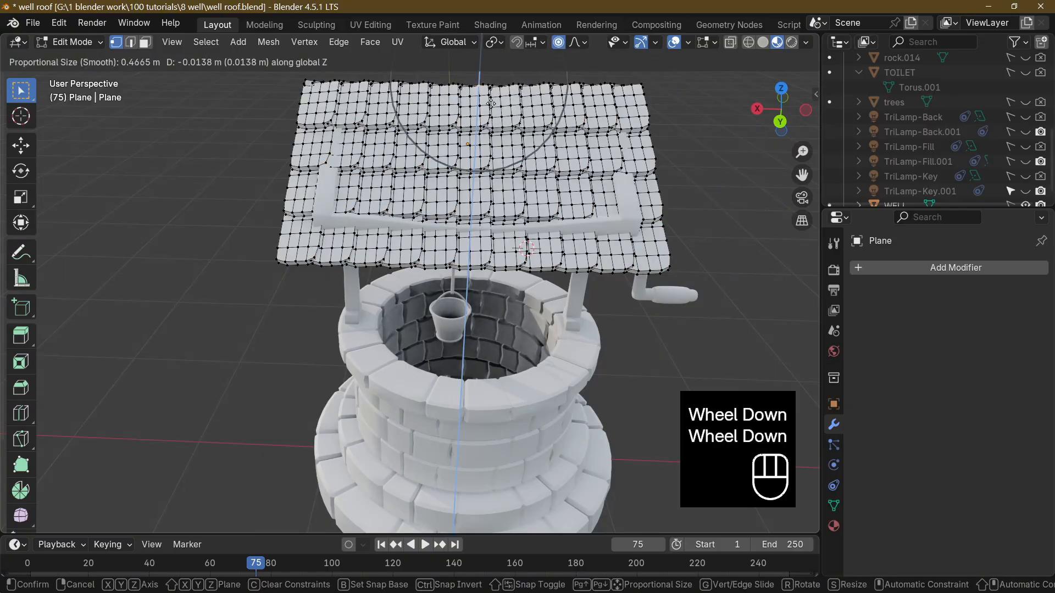
pyautogui.scroll(-4, 491, 102)
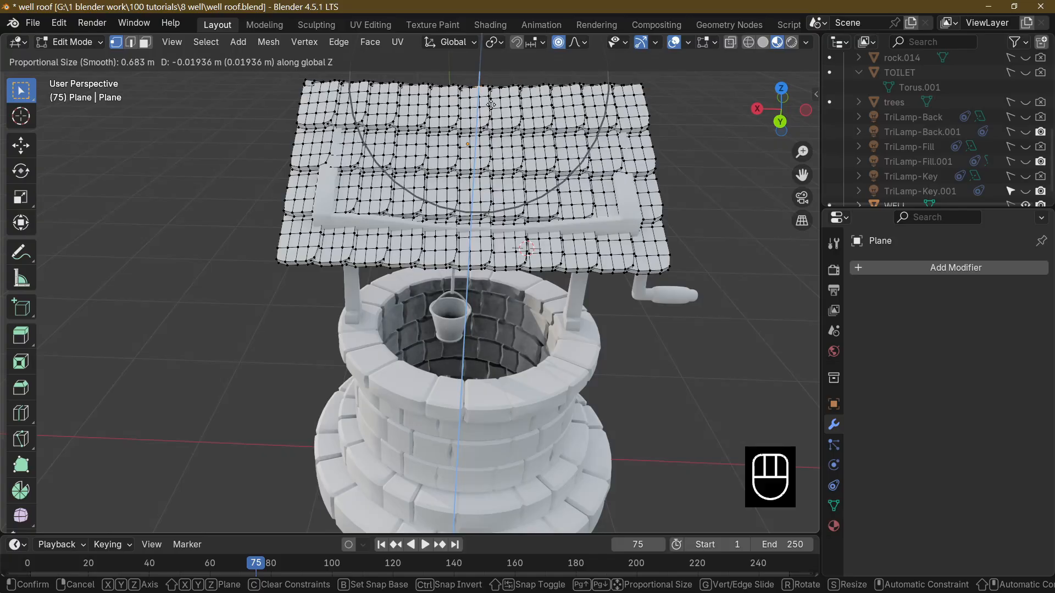
pyautogui.scroll(-7, 493, 122)
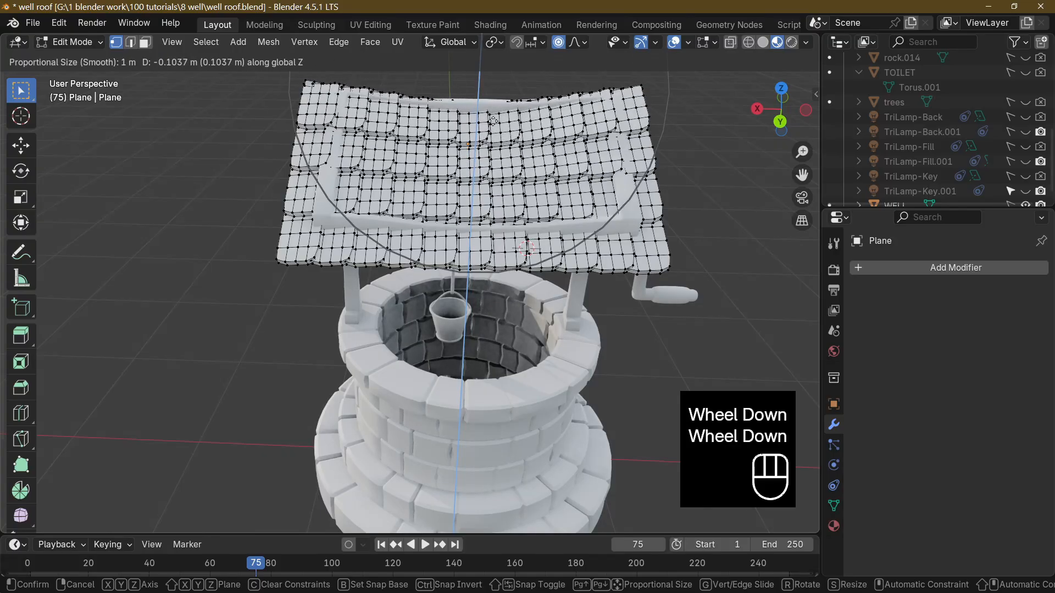
pyautogui.click(493, 120)
# Raise the eave corner farthest from the crank on the +Y roof slope, using smooth proportional falloff.
pyautogui.moveTo(493, 119); pyautogui.dragTo(482, 102, button='middle')
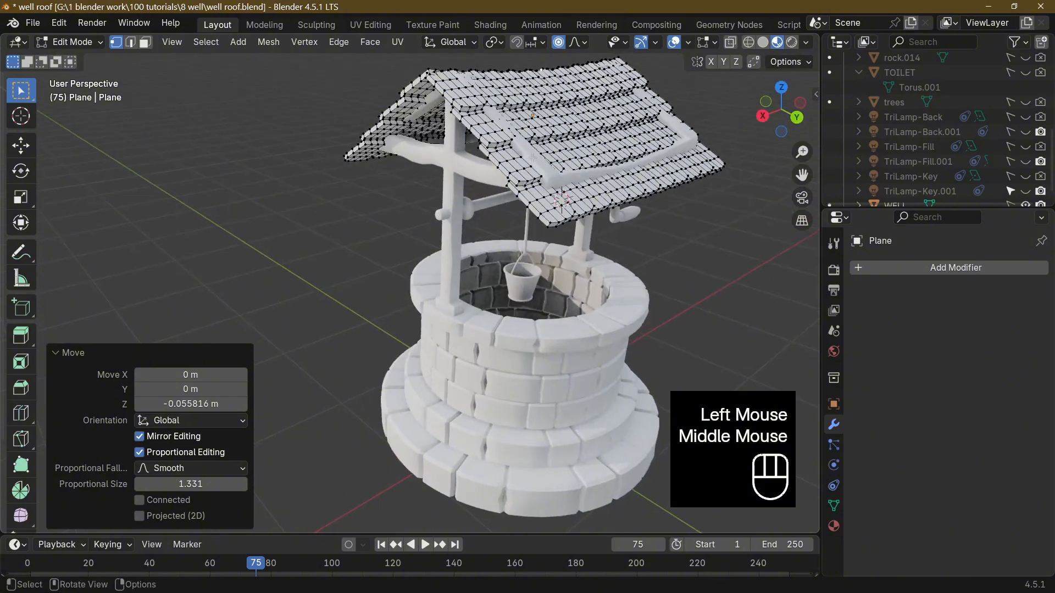
pyautogui.click(525, 139)
pyautogui.click(567, 204)
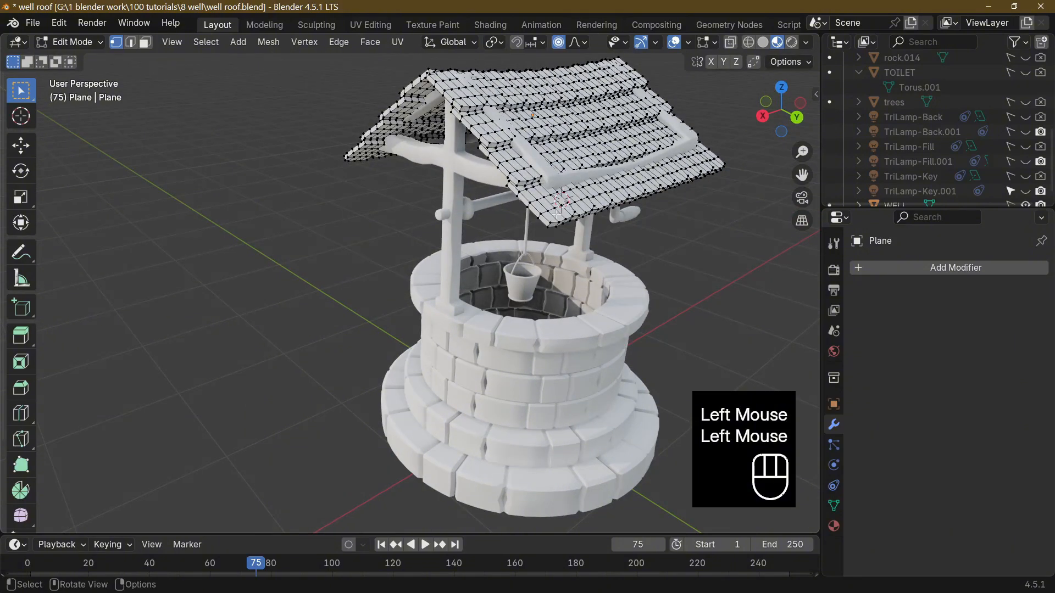
pyautogui.click(550, 210)
pyautogui.press('g')
pyautogui.click(574, 208)
# Raise the crank-side eave corner of the +Y roof slope about 0.08 m along Z, with a proportional size of about 1.33 m.
pyautogui.moveTo(574, 208); pyautogui.dragTo(516, 246, button='middle')
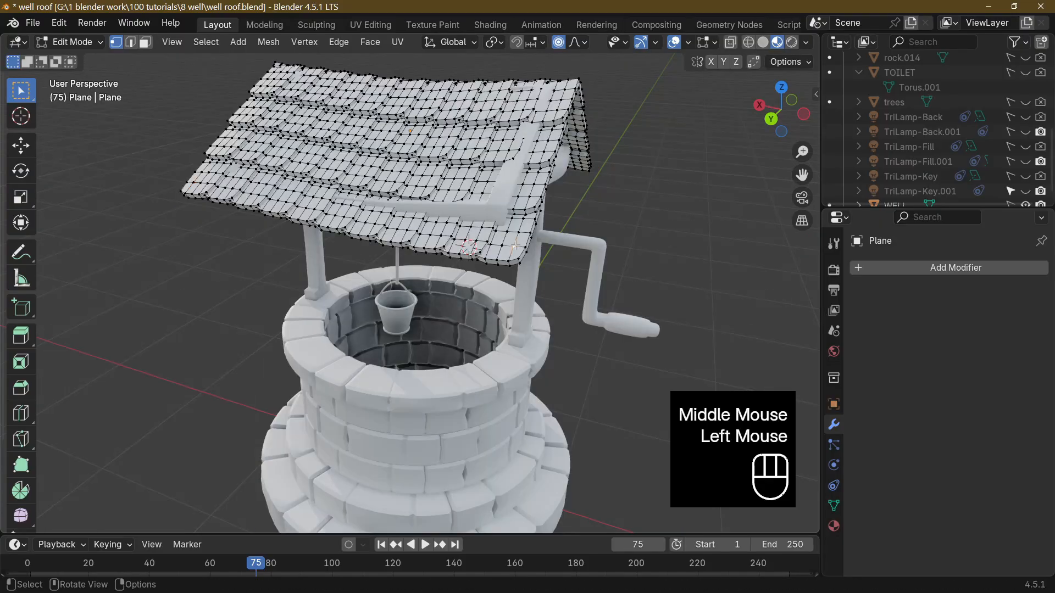
pyautogui.press('g')
pyautogui.press('z')
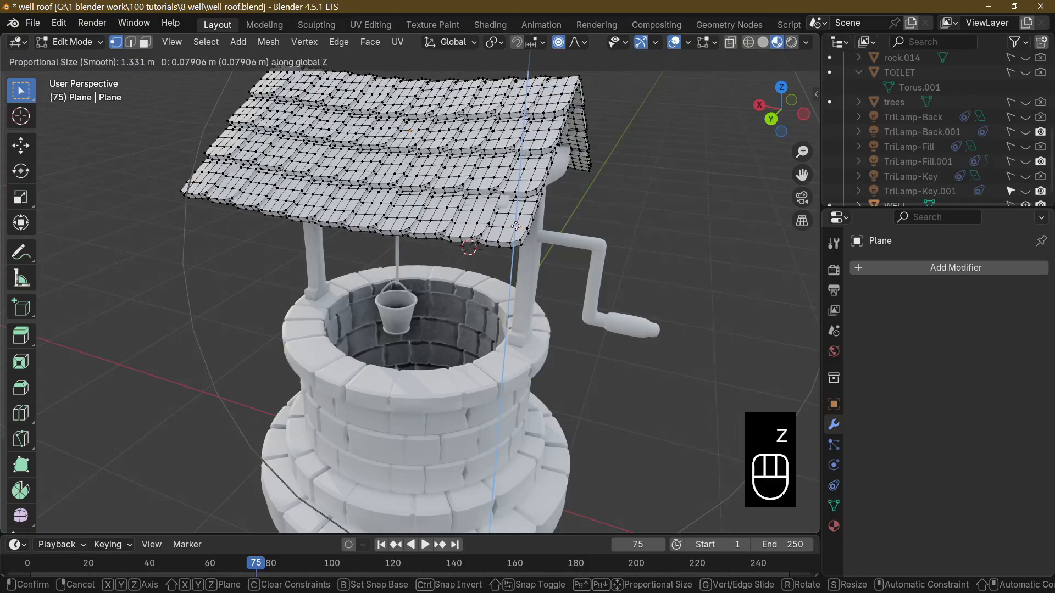
pyautogui.click(516, 223)
# Raise the crank-side eave corner of the opposite slope about 0.07 m along Z, with a proportional size of about 1.21 m.
pyautogui.moveTo(515, 222); pyautogui.dragTo(385, 231, button='middle')
pyautogui.click(230, 169)
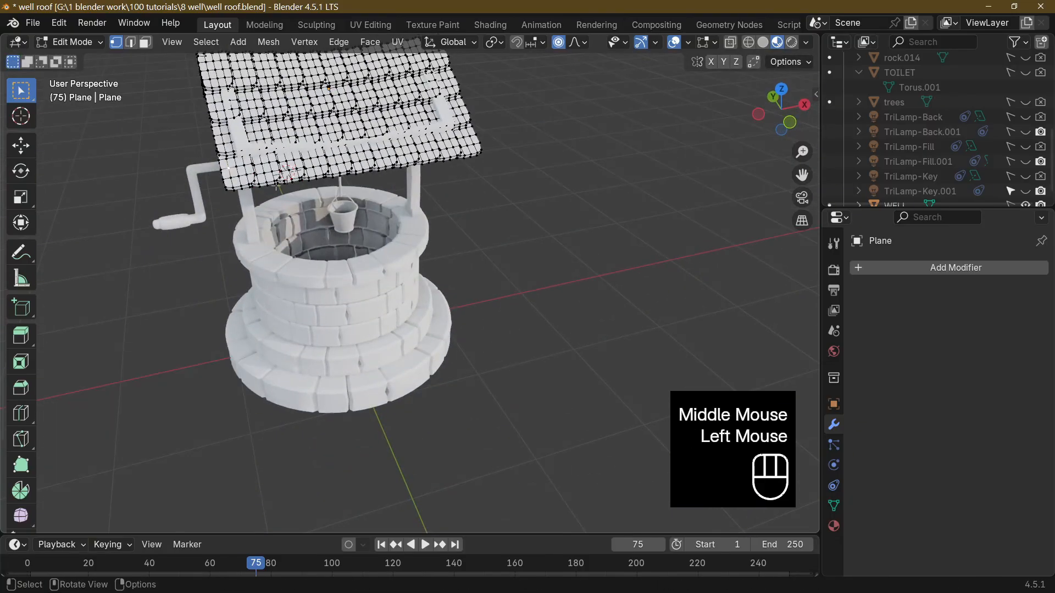
pyautogui.press('g')
pyautogui.press('z')
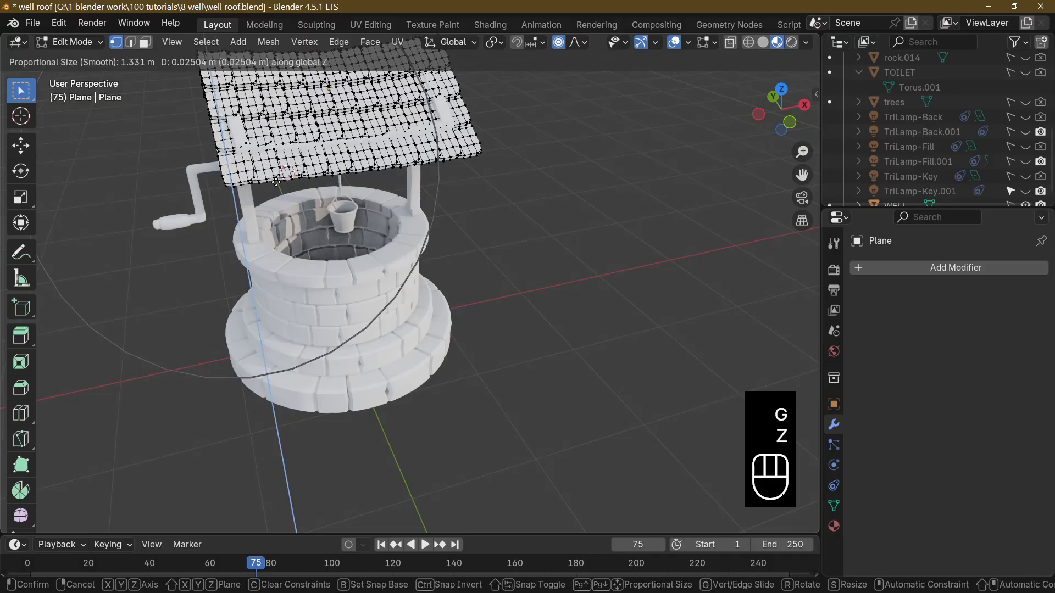
pyautogui.scroll(6, 276, 184)
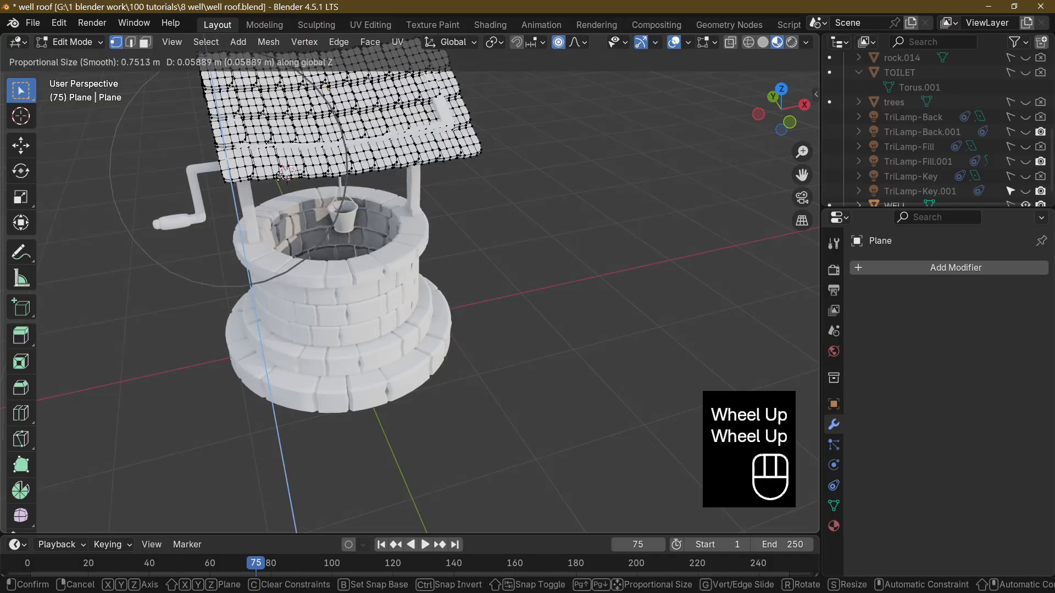
pyautogui.scroll(-5, 281, 175)
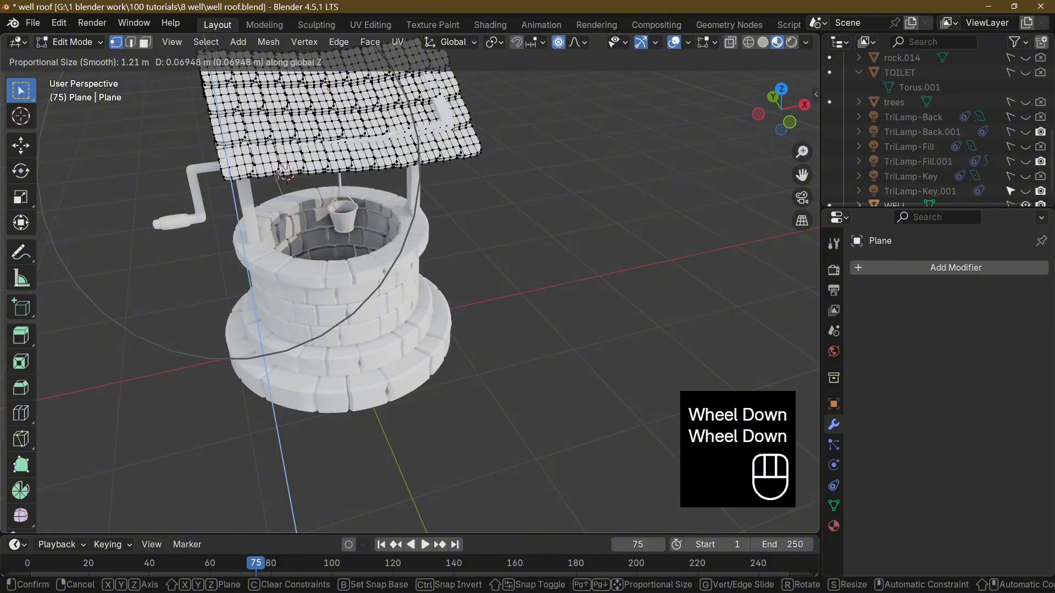
pyautogui.click(286, 172)
pyautogui.click(286, 172)
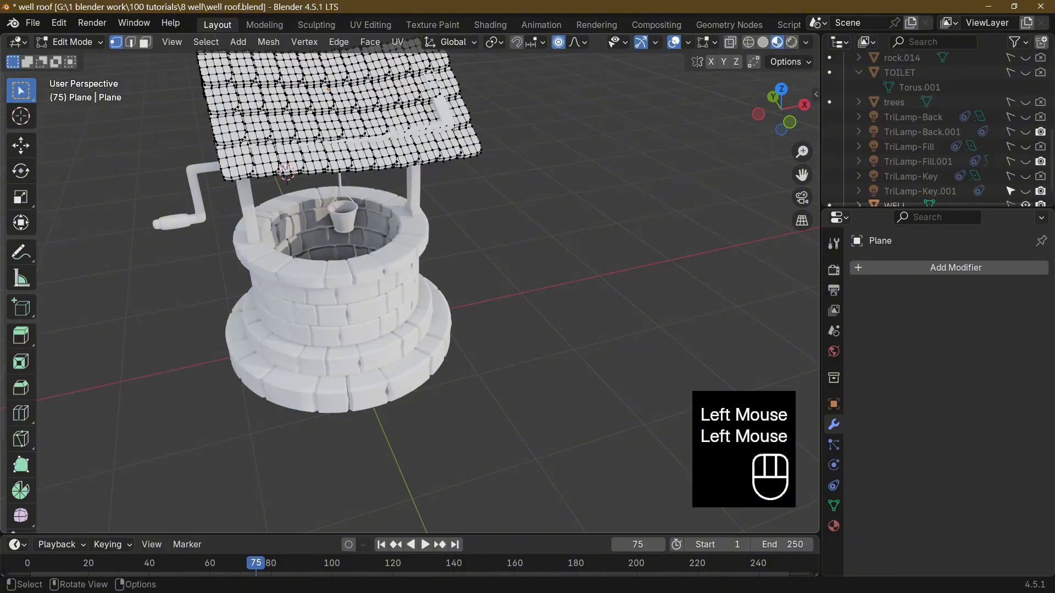
# Raise the other eave corner of this slope, away from the crank, about 0.07 m along Z.
pyautogui.click(475, 145)
pyautogui.press('g')
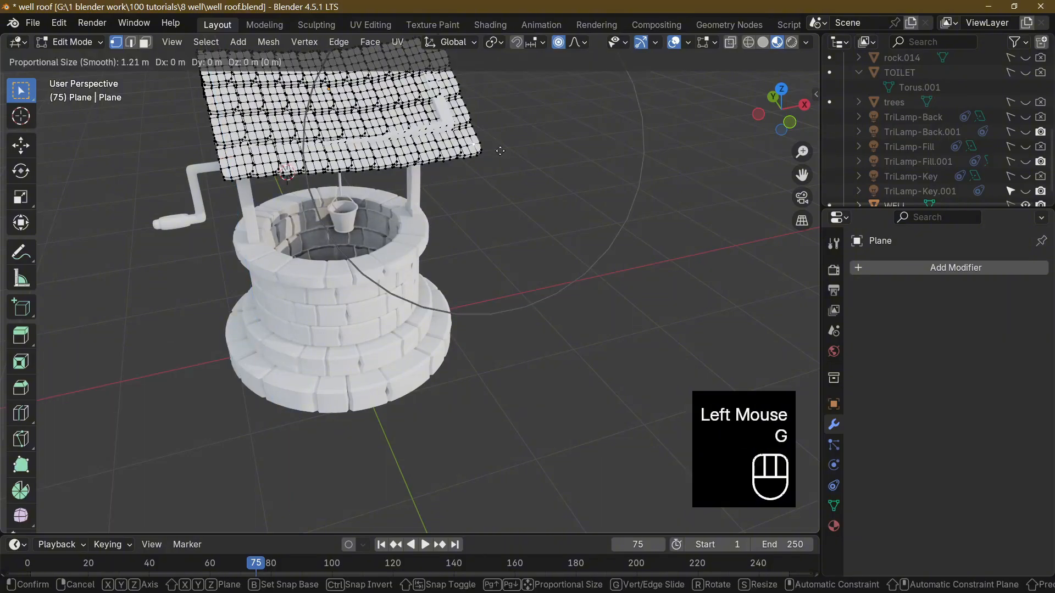
pyautogui.press('z')
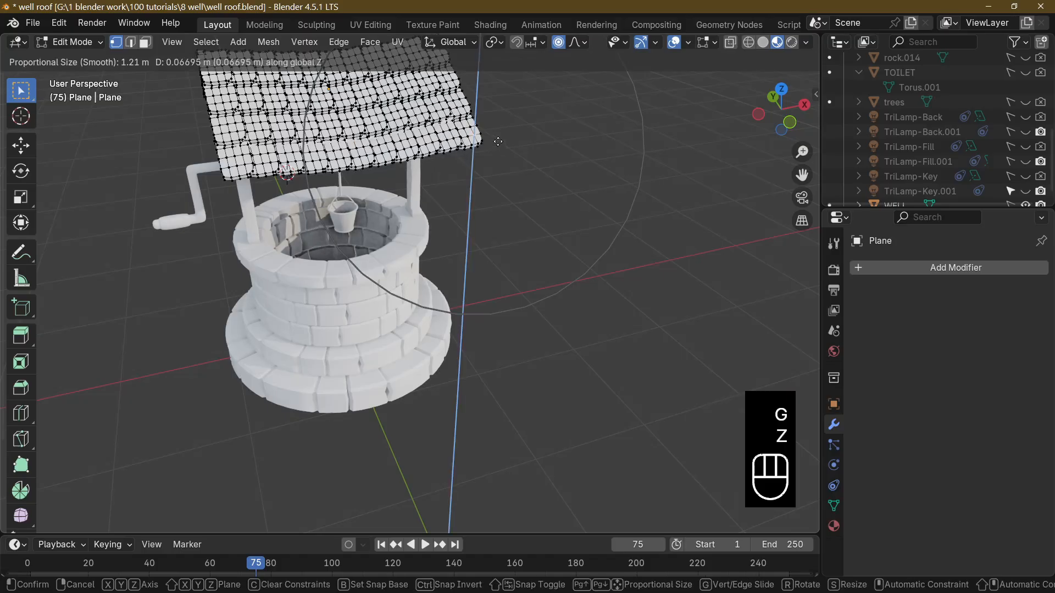
pyautogui.click(428, 141)
# Leave Edit Mode and examine the curved roof's shape and eaves from several angles.
pyautogui.scroll(-2, 428, 142)
pyautogui.moveTo(428, 141); pyautogui.dragTo(303, 213, button='middle')
pyautogui.scroll(-2, 624, 124)
pyautogui.press('Tab')
pyautogui.scroll(3, 364, 253)
pyautogui.moveTo(365, 252); pyautogui.dragTo(330, 312, button='middle')
pyautogui.scroll(-3, 393, 278)
pyautogui.scroll(2, 305, 257)
pyautogui.scroll(4, 341, 309)
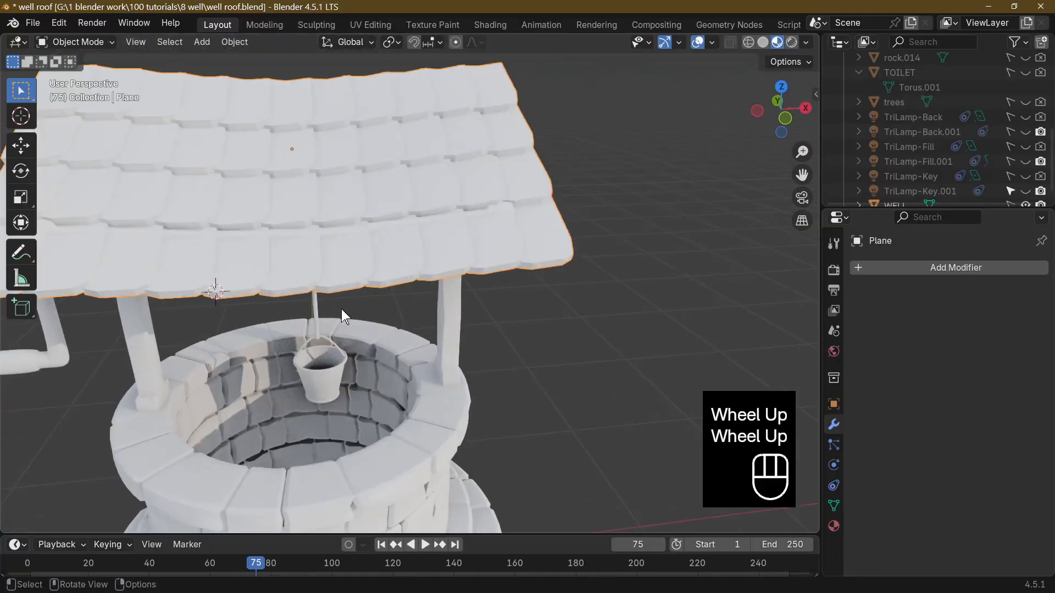
pyautogui.scroll(-1, 354, 289)
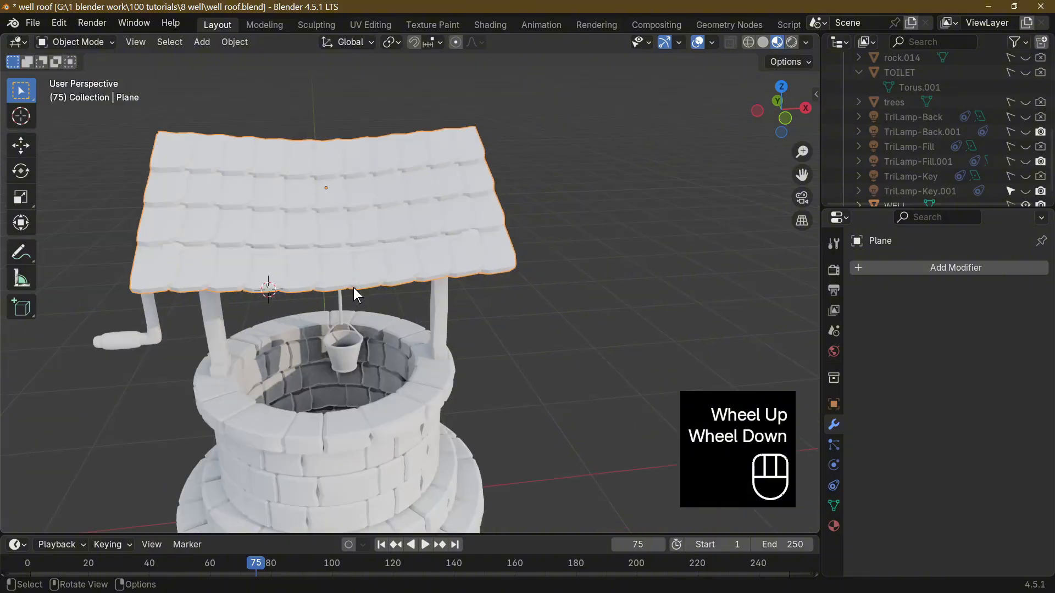
pyautogui.press('Tab')
pyautogui.press('Tab')
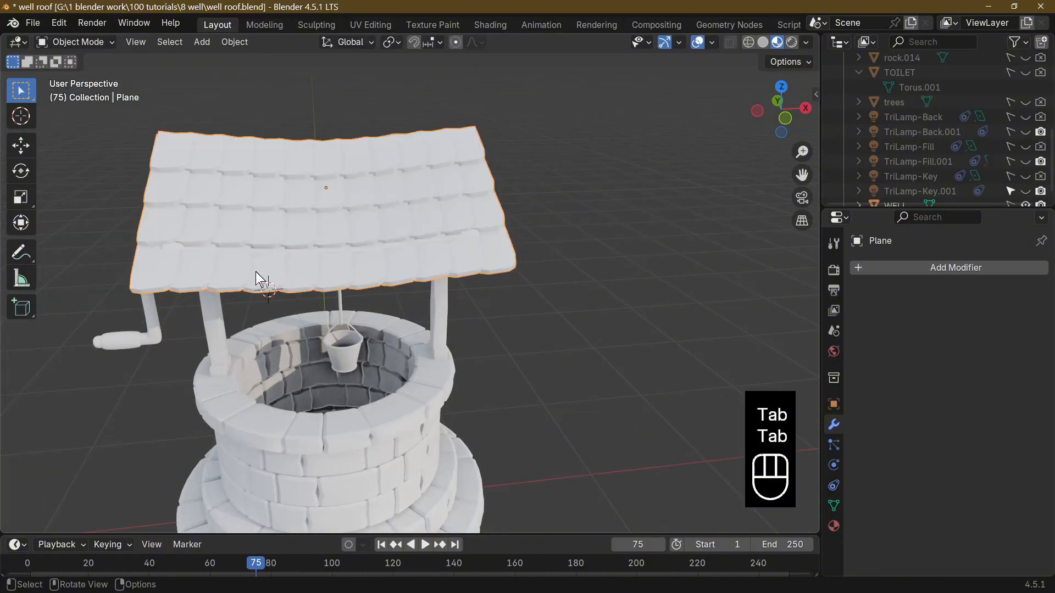
# Raise a crank-side vertex in the lowest tile row about 0.02 m along Z, with a proportional size of about 0.83 m.
pyautogui.press('Tab')
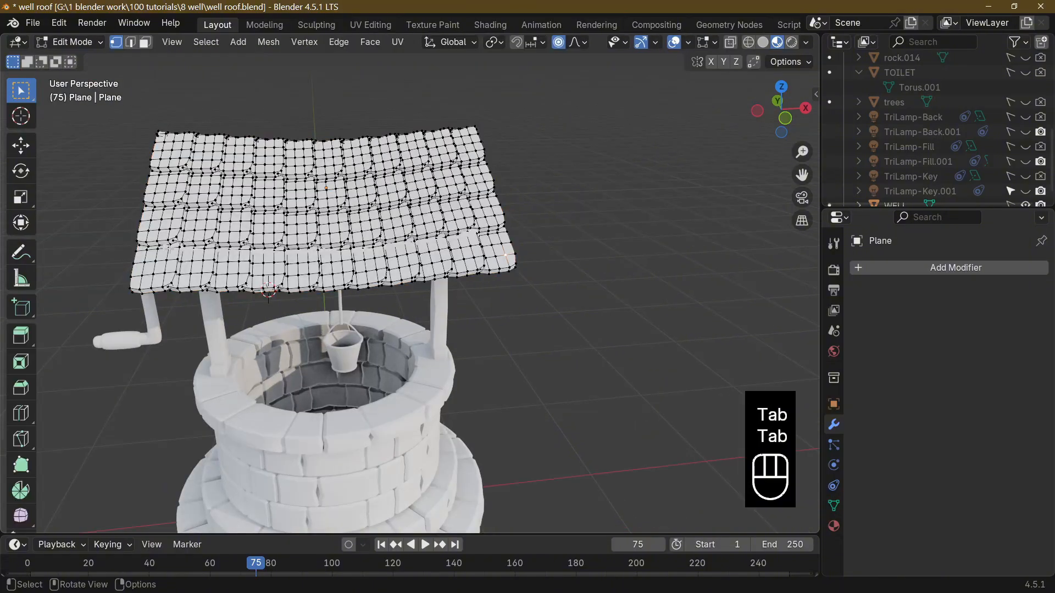
pyautogui.click(170, 250)
pyautogui.click(145, 262)
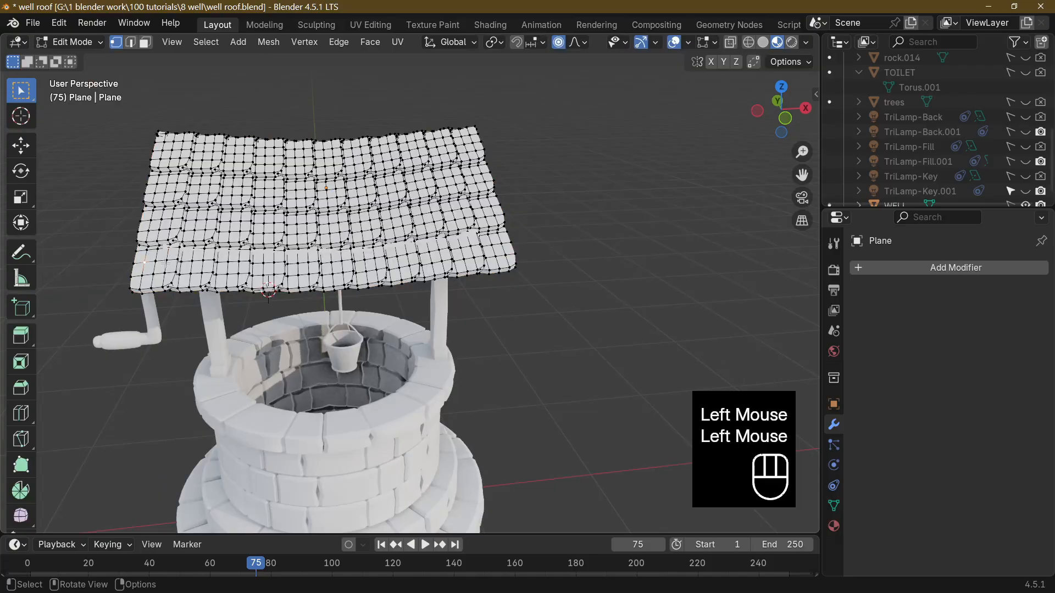
pyautogui.press('g')
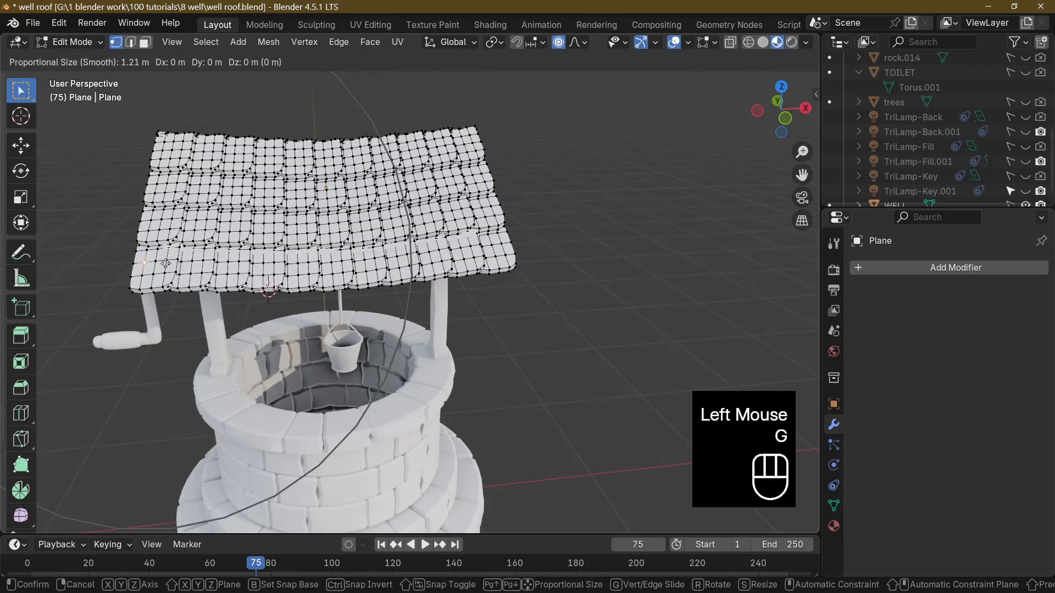
pyautogui.press('z')
pyautogui.scroll(2, 166, 263)
pyautogui.scroll(2, 166, 262)
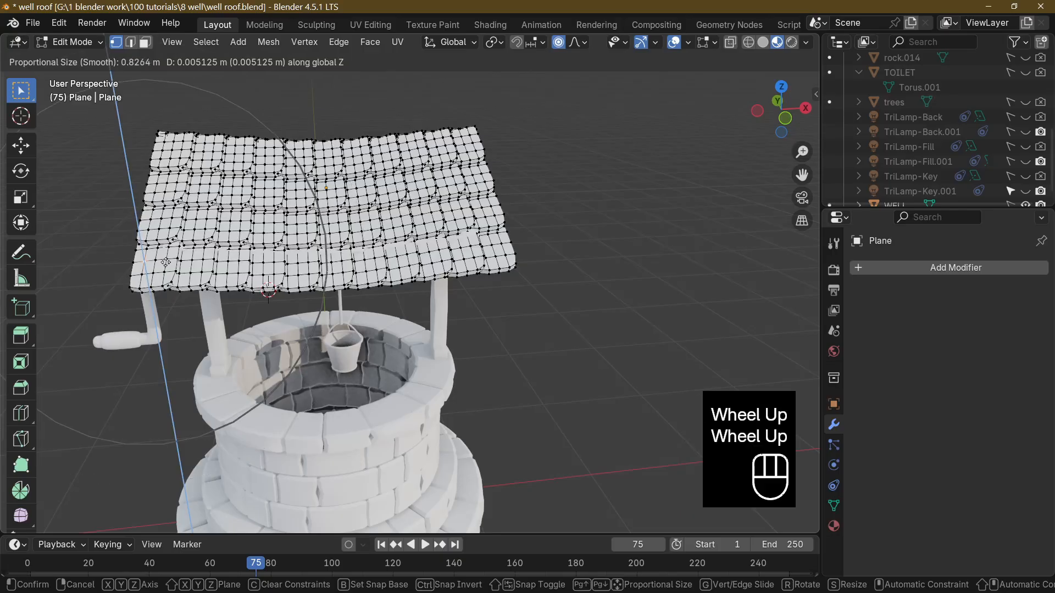
pyautogui.click(165, 258)
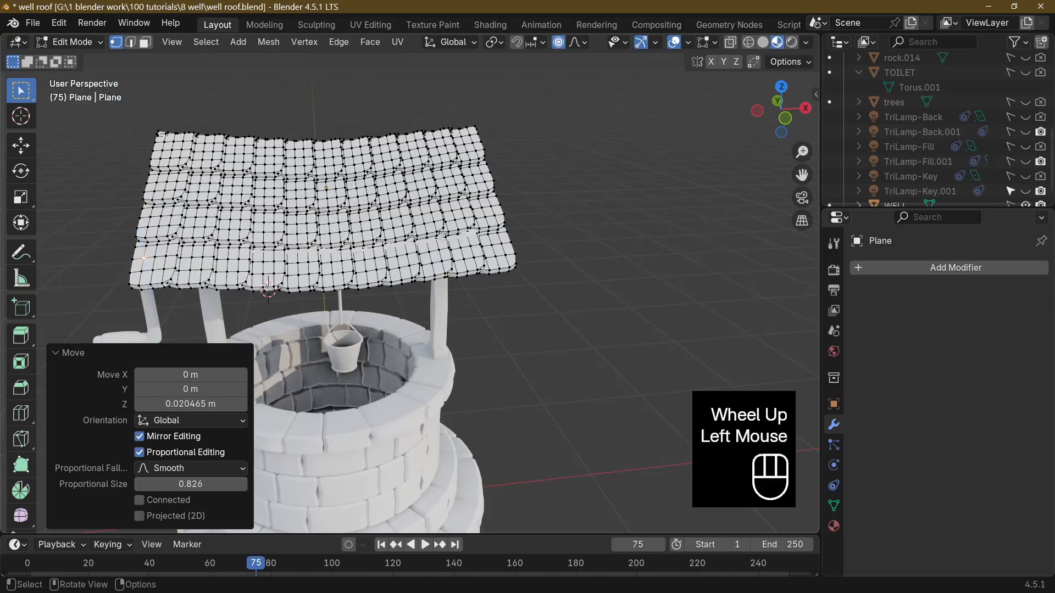
# Raise a vertex in the lowest tile row near the end away from the crank about 0.017 m along Z.
pyautogui.click(493, 240)
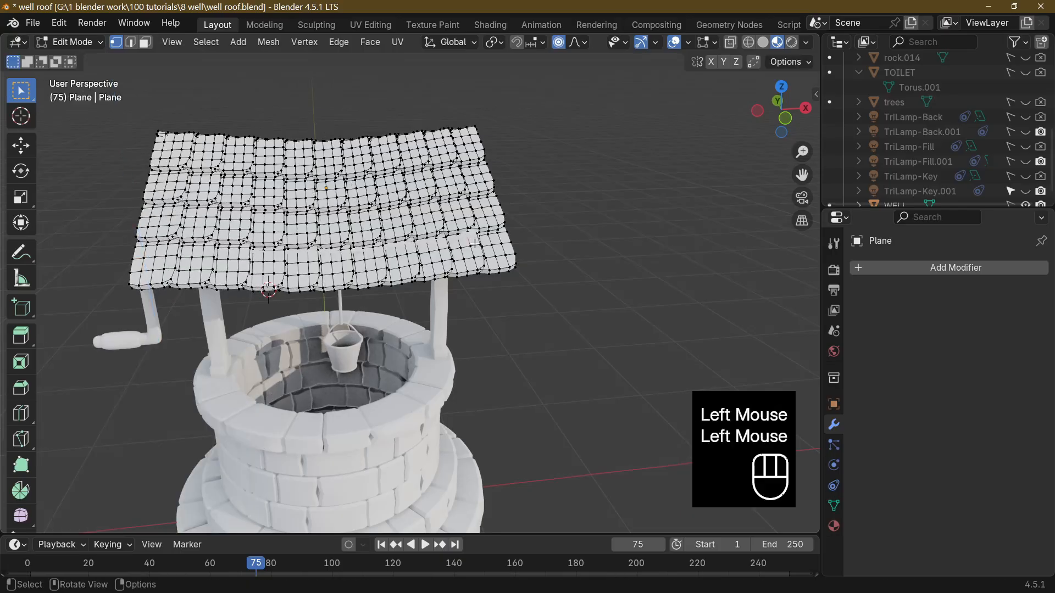
pyautogui.press('g')
pyautogui.press('z')
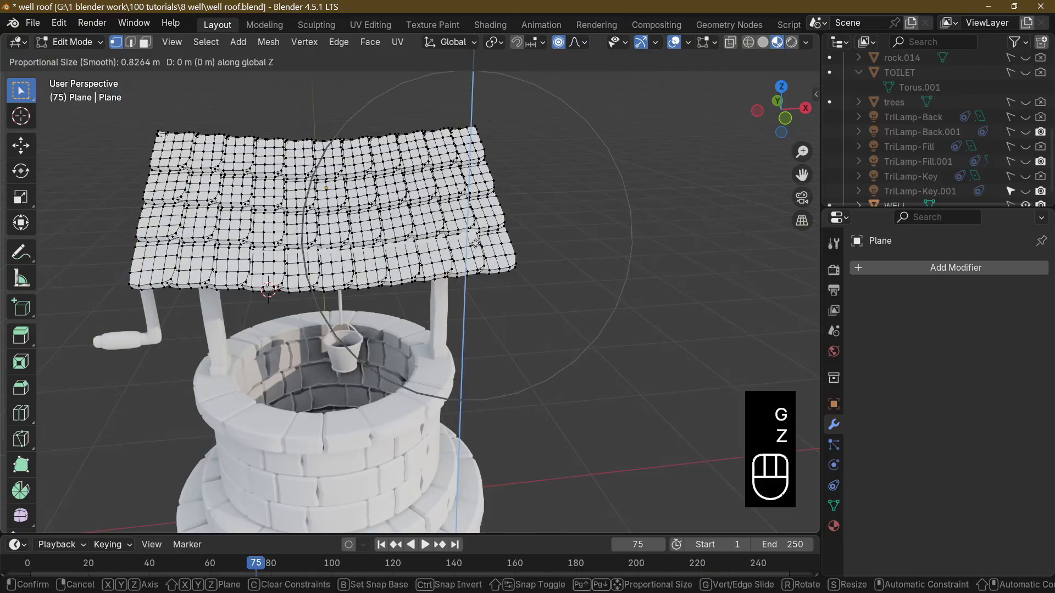
pyautogui.click(471, 238)
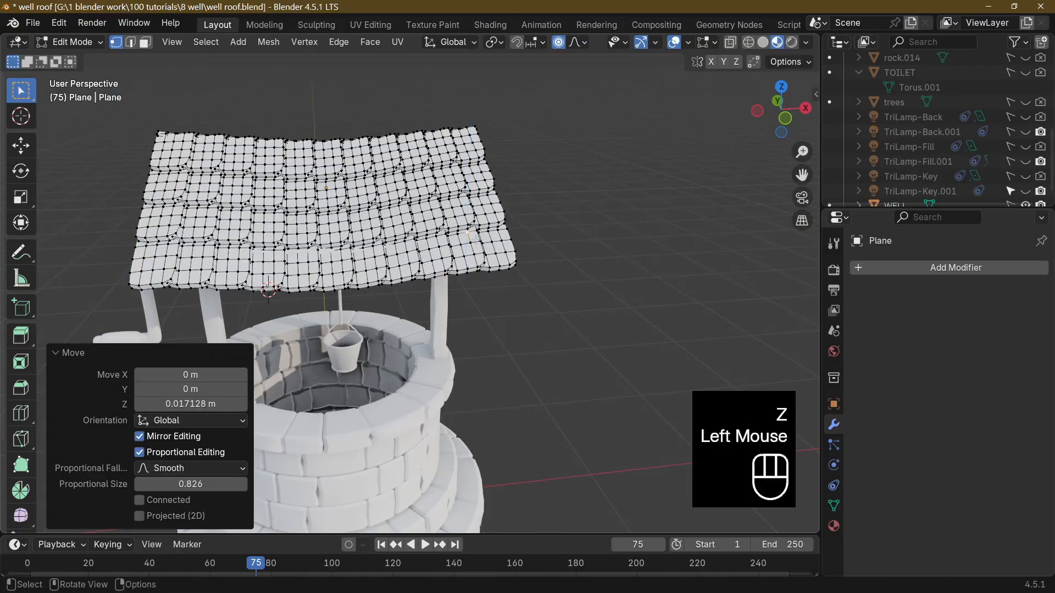
# Preview the roof in Rendered shading and slightly raise a vertex near the middle of the lowest tile row along Z.
pyautogui.moveTo(471, 237); pyautogui.dragTo(383, 243, button='middle')
pyautogui.scroll(2, 382, 243)
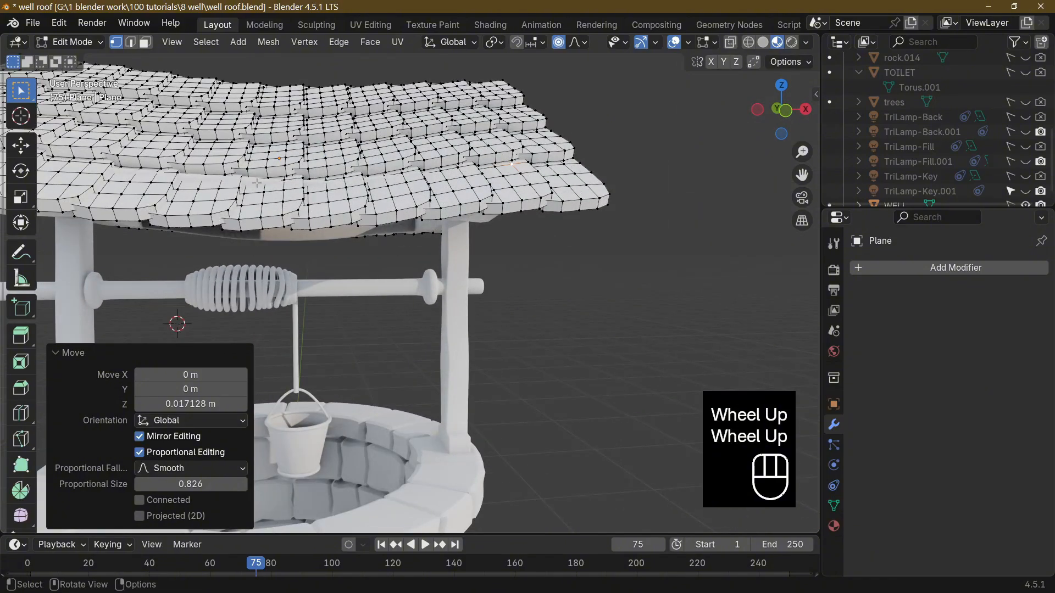
pyautogui.click(791, 43)
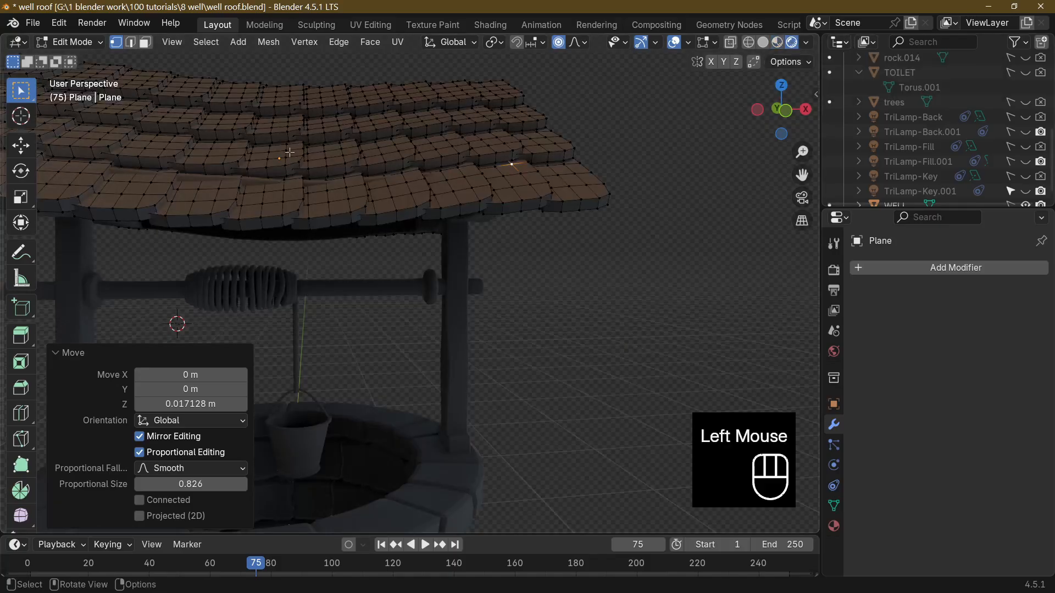
pyautogui.click(221, 189)
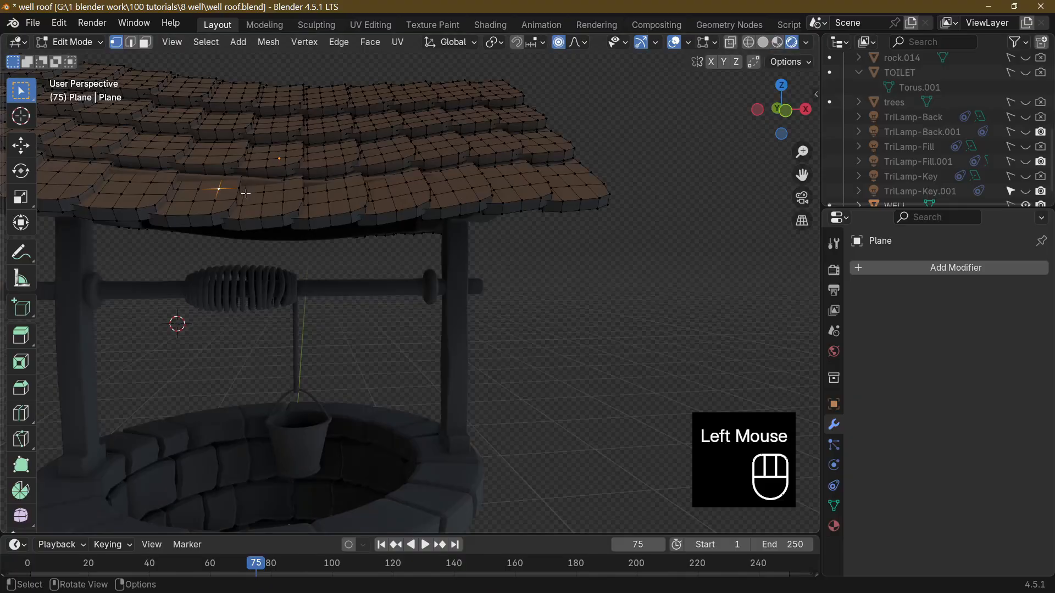
pyautogui.press('g')
pyautogui.press('z')
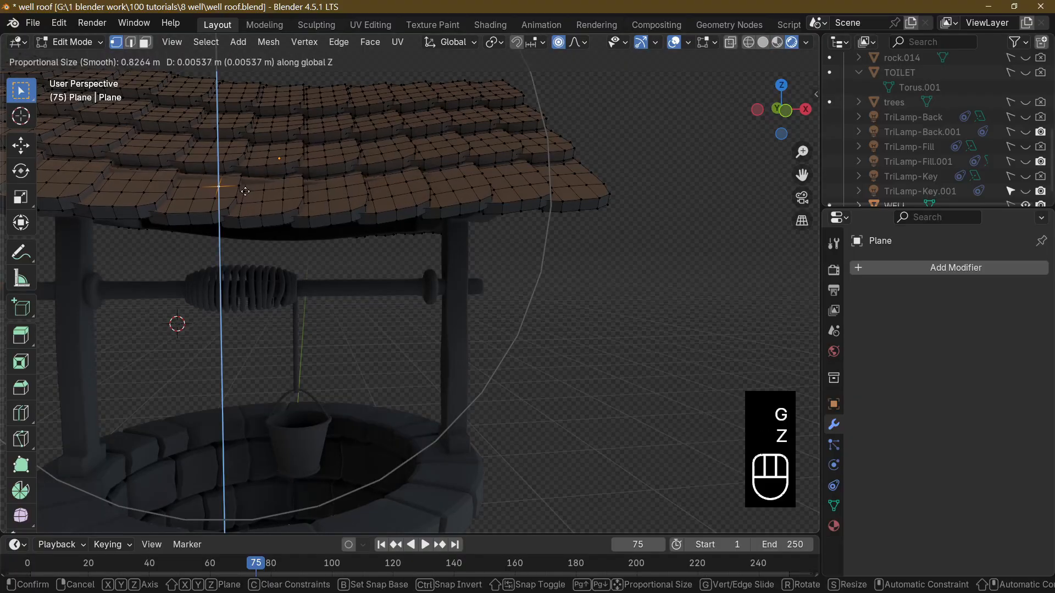
pyautogui.click(245, 190)
# Return the roof to Object Mode and set the viewport shading to Solid.
pyautogui.moveTo(484, 196); pyautogui.dragTo(298, 239, button='middle')
pyautogui.scroll(-2, 298, 239)
pyautogui.moveTo(368, 255); pyautogui.dragTo(675, 229, button='middle')
pyautogui.press('Tab')
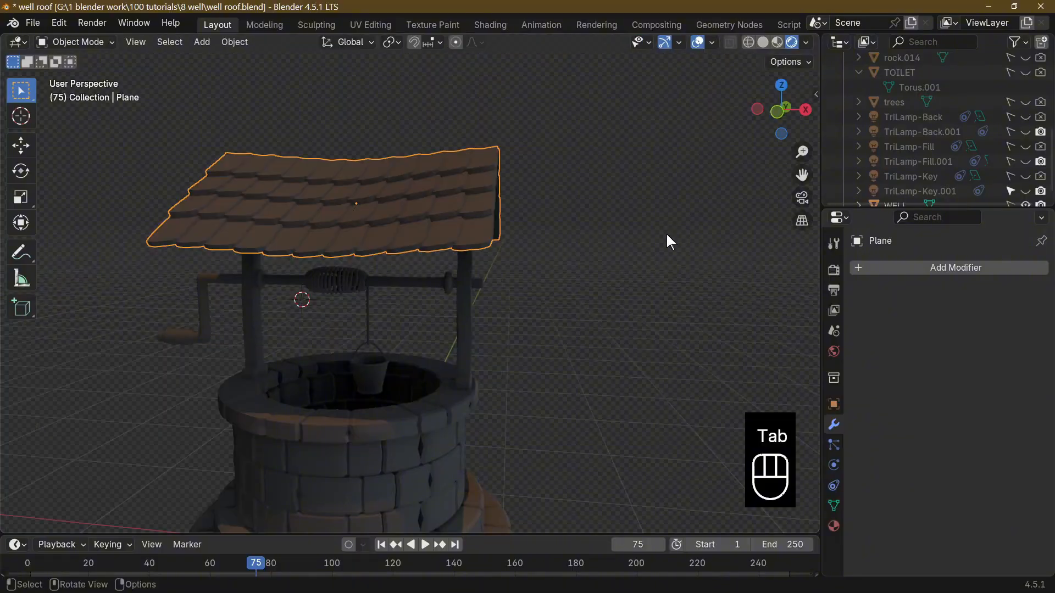
pyautogui.click(763, 42)
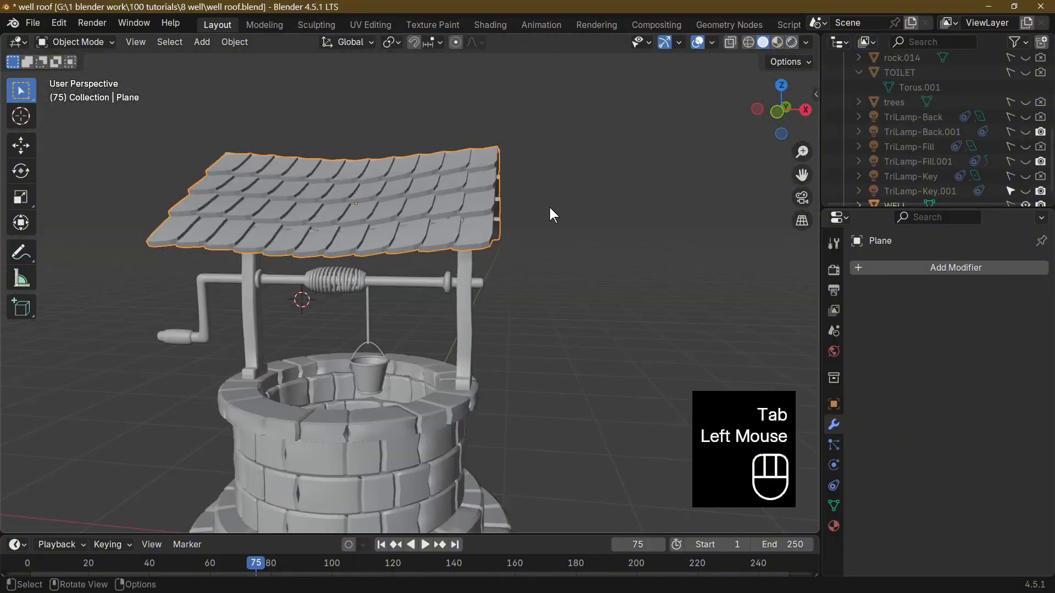
# On the opposite roof slope, raise a vertex of the top row's end tile about 0.0095 m along Z, with a proportional size of about 0.83 m.
pyautogui.moveTo(551, 212)
pyautogui.mouseDown(button='middle')
pyautogui.moveTo(354, 262)
pyautogui.moveTo(334, 308)
pyautogui.moveTo(318, 297)
pyautogui.mouseUp(button='middle')
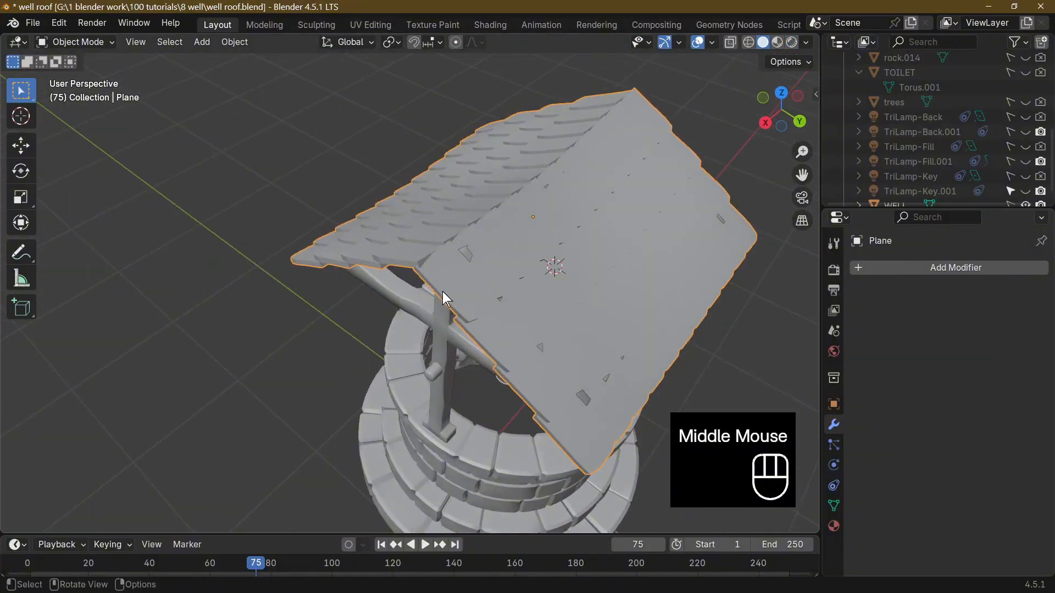
pyautogui.scroll(2, 473, 262)
pyautogui.moveTo(504, 225); pyautogui.dragTo(448, 217, button='middle')
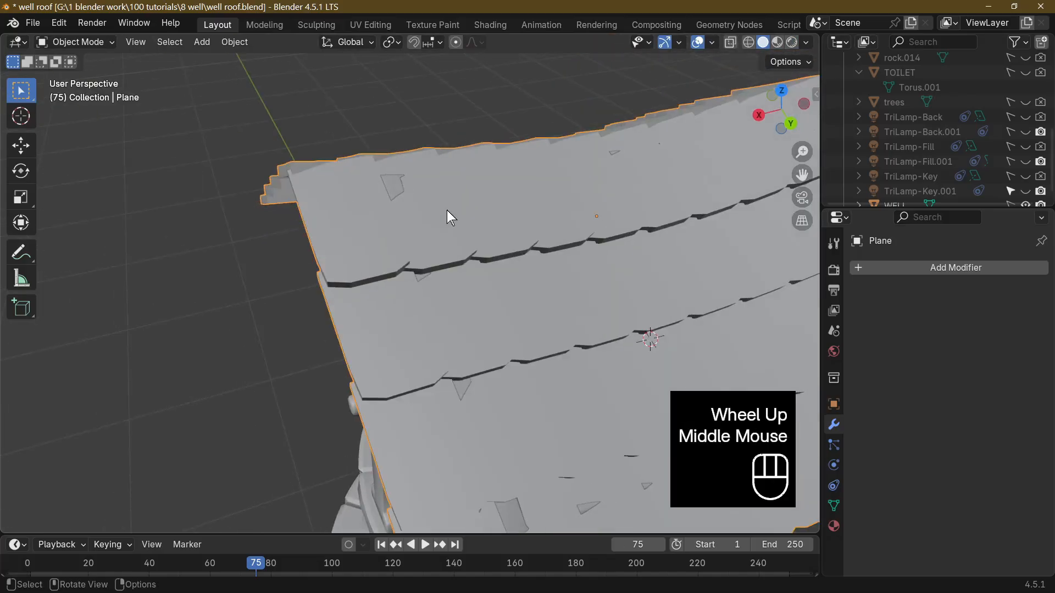
pyautogui.scroll(1, 447, 225)
pyautogui.click(438, 244)
pyautogui.press('Tab')
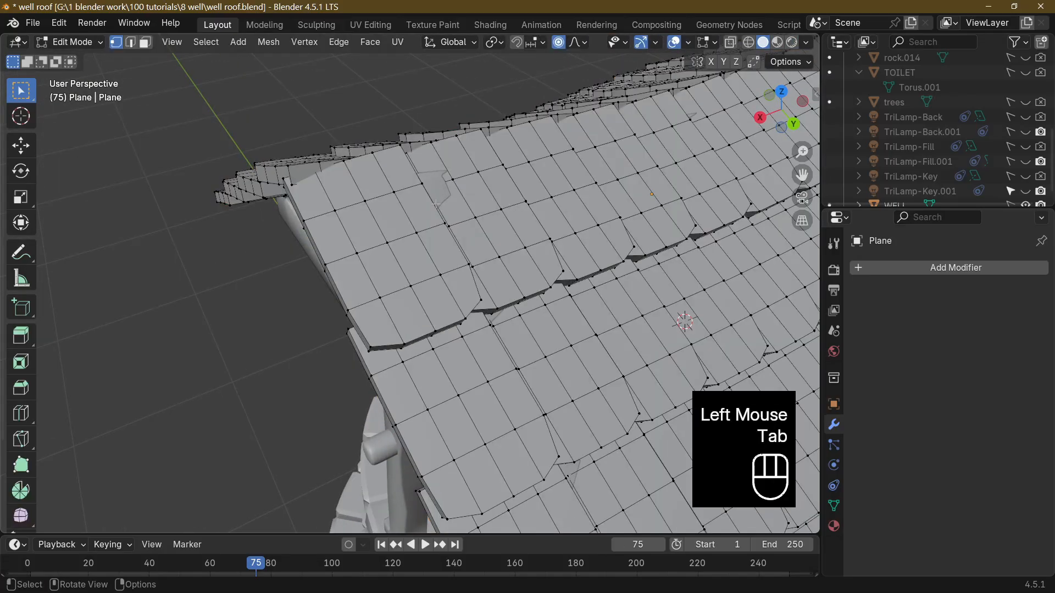
pyautogui.click(452, 270)
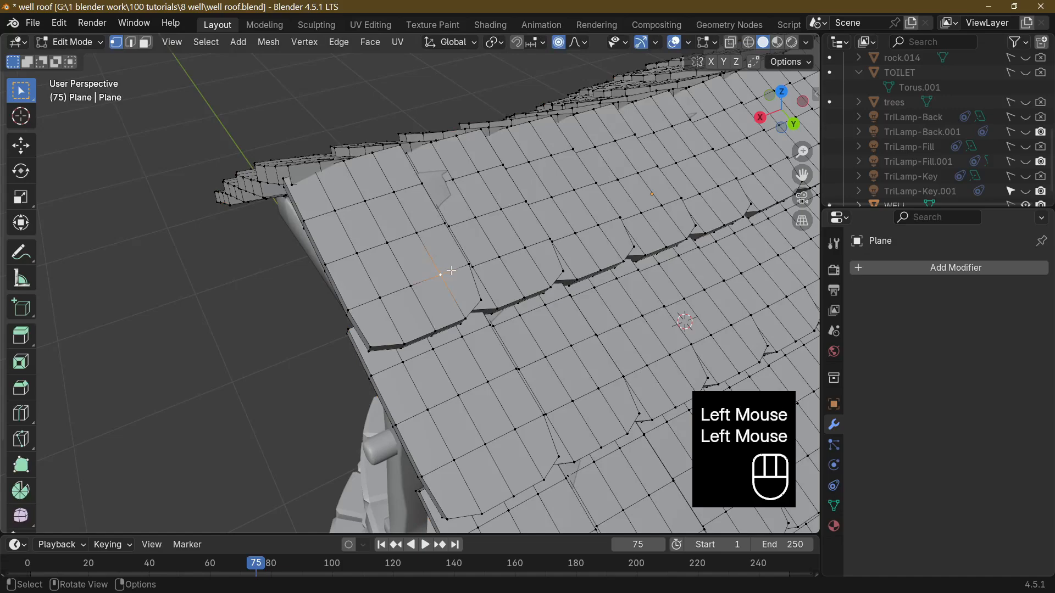
pyautogui.press('g')
pyautogui.press('z')
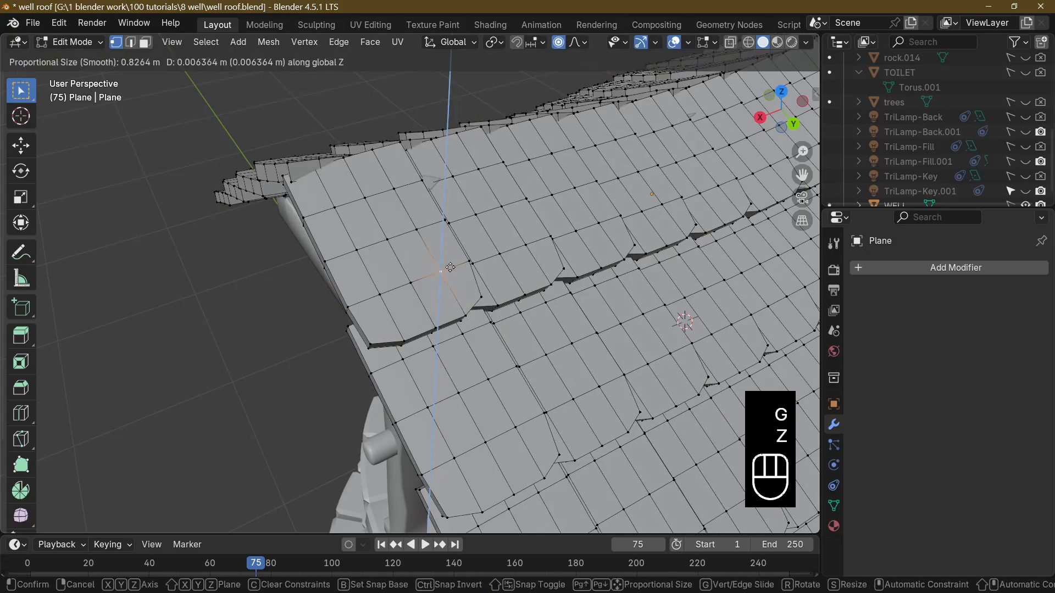
pyautogui.click(457, 266)
pyautogui.scroll(-3, 489, 273)
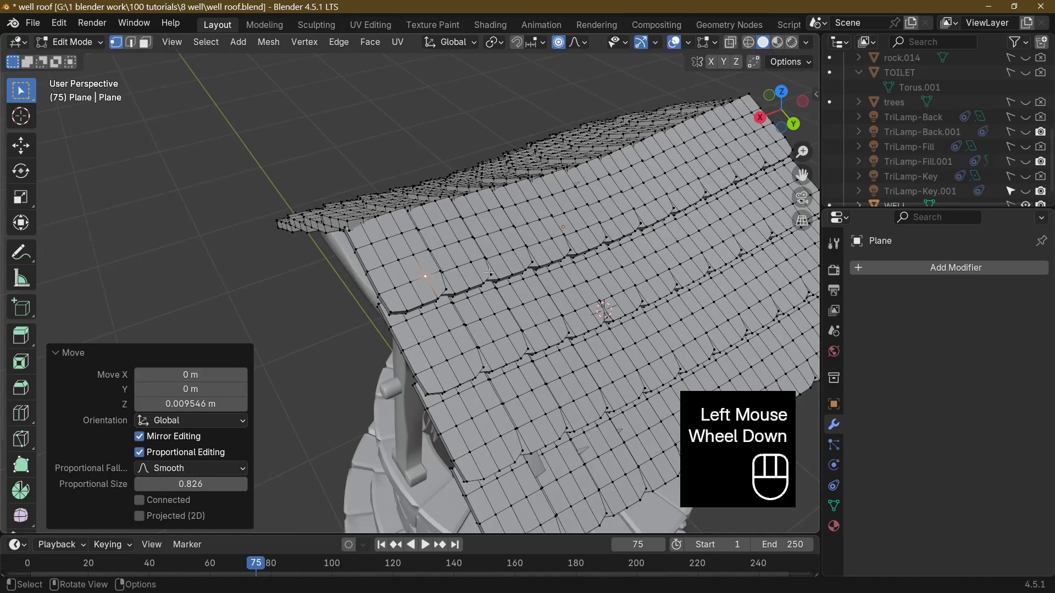
# Raise a vertex at the seam between the first two tiles of this slope's lowest row about 0.015 m along Z.
pyautogui.click(541, 487)
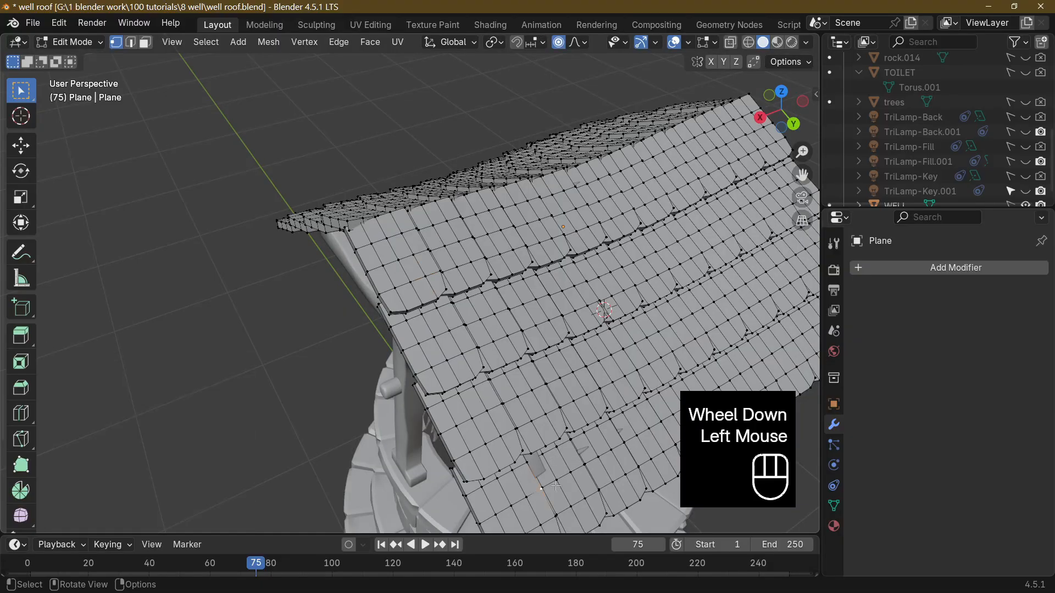
pyautogui.moveTo(556, 486); pyautogui.dragTo(393, 342, button='middle')
pyautogui.scroll(2, 394, 342)
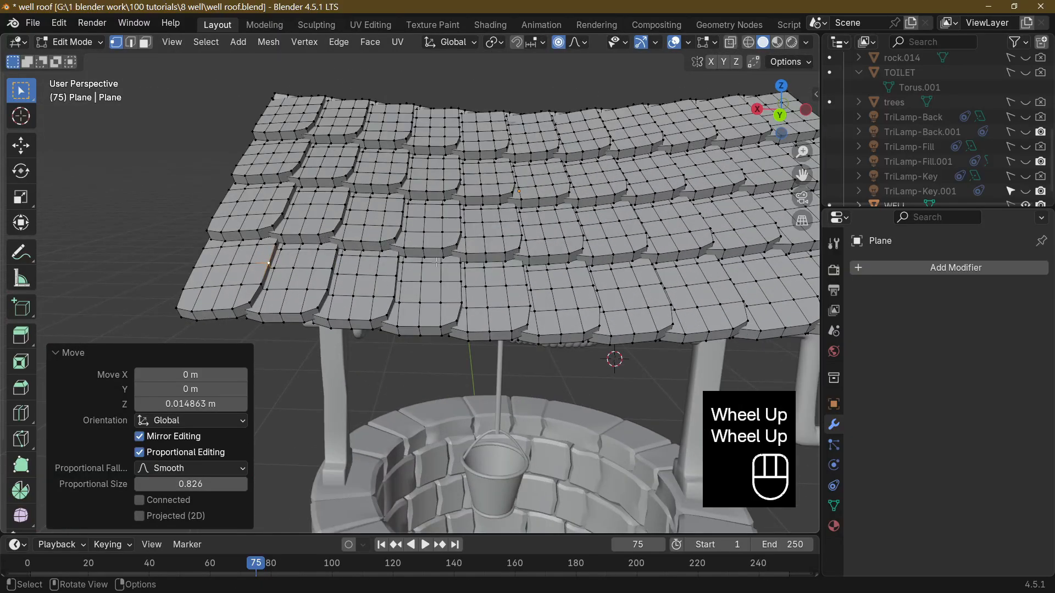
# In edge select mode with proportional editing off, rip the middle front edge of a lowest-row tile about 0.022 m along X.
pyautogui.click(131, 42)
pyautogui.click(416, 329)
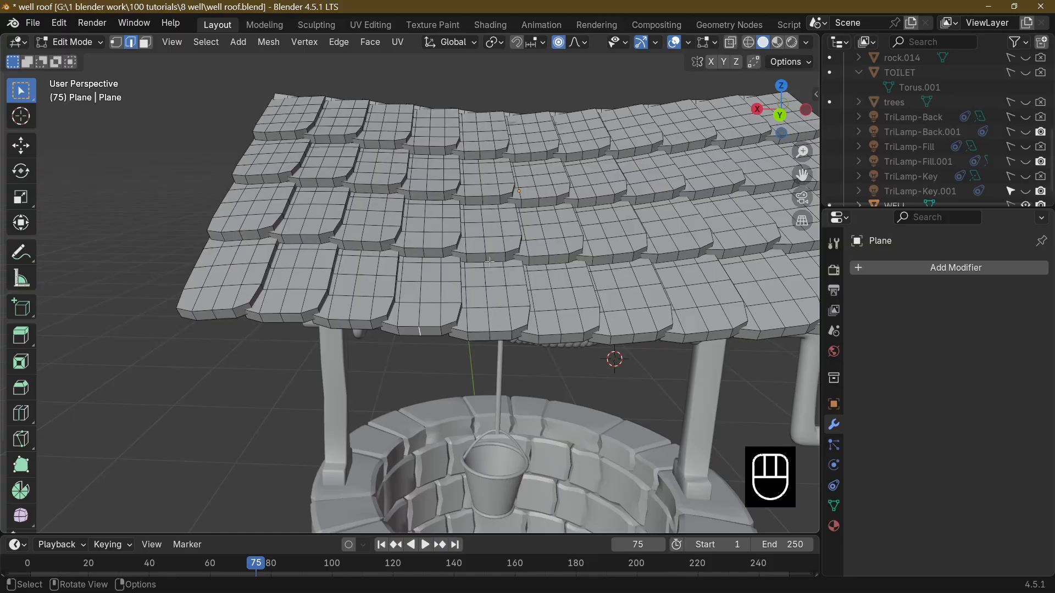
pyautogui.click(559, 44)
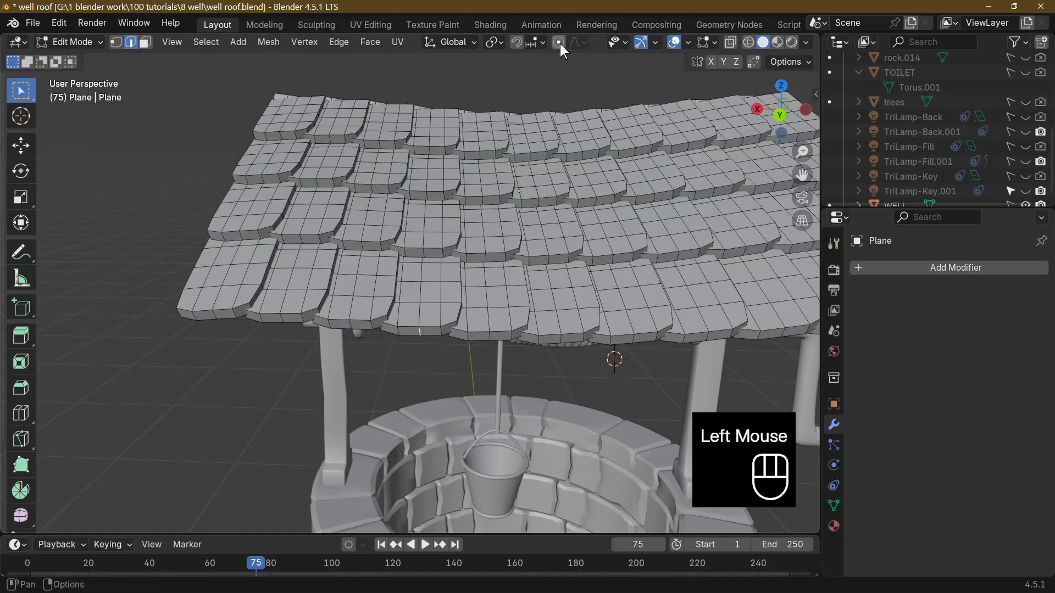
pyautogui.click(417, 335)
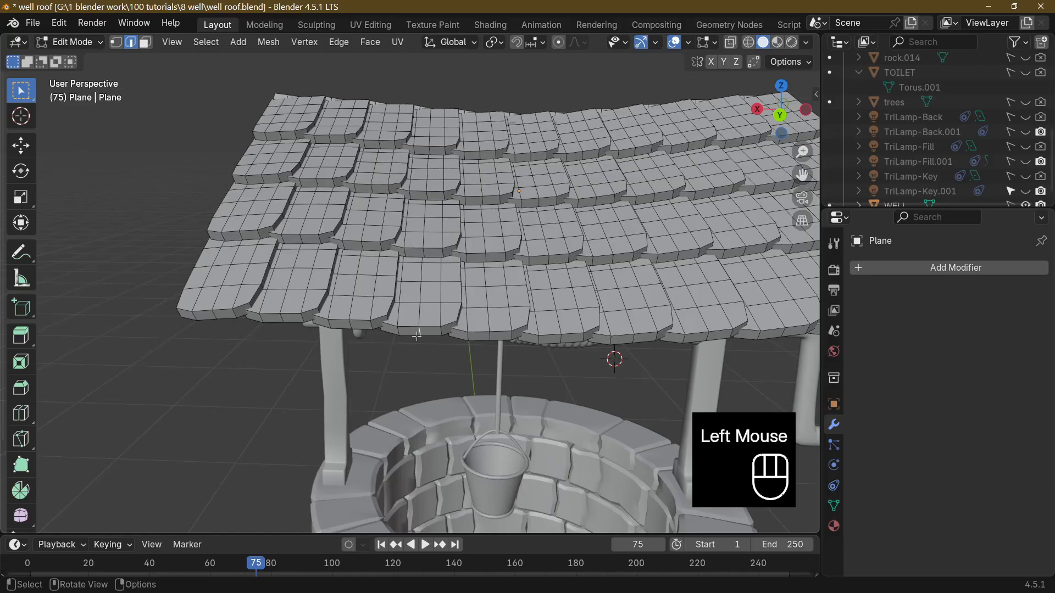
pyautogui.press('v')
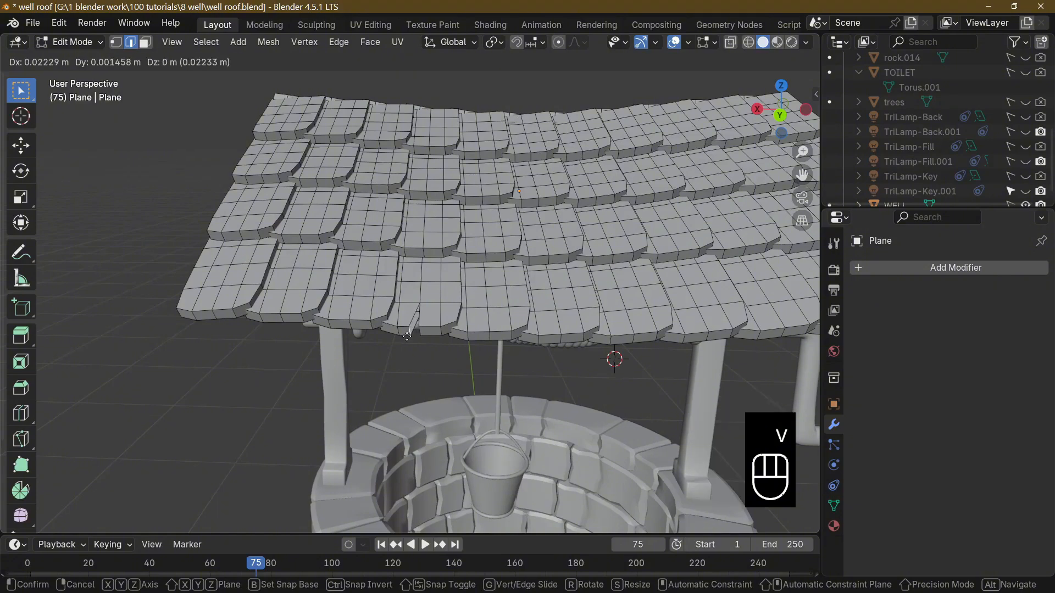
pyautogui.click(407, 336)
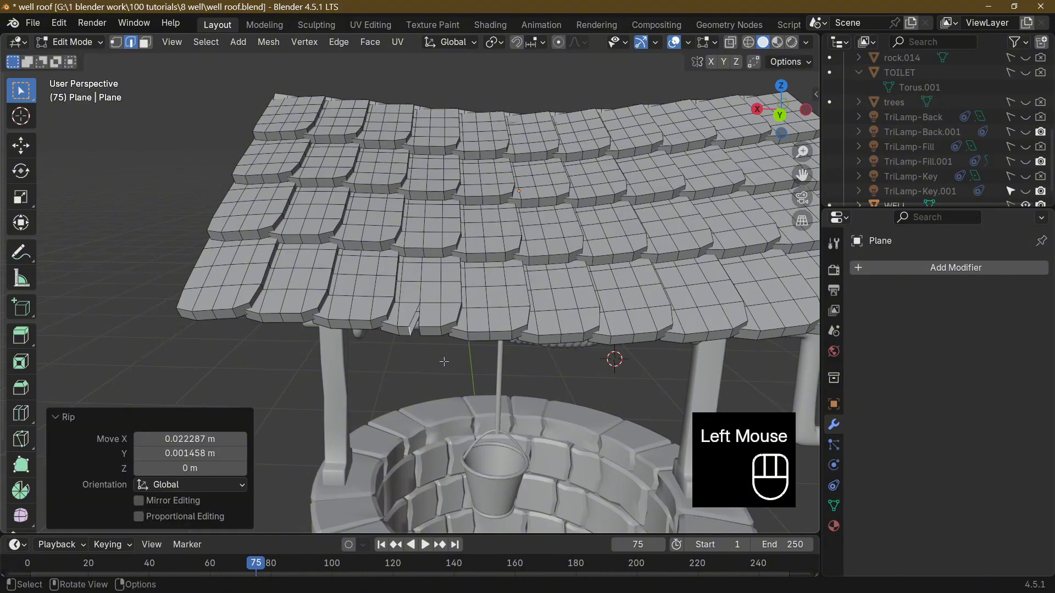
# Fill the open side wall of the ripped tile's crack with a face and return to Object Mode.
pyautogui.press('Tab')
pyautogui.press('Tab')
pyautogui.scroll(2, 413, 345)
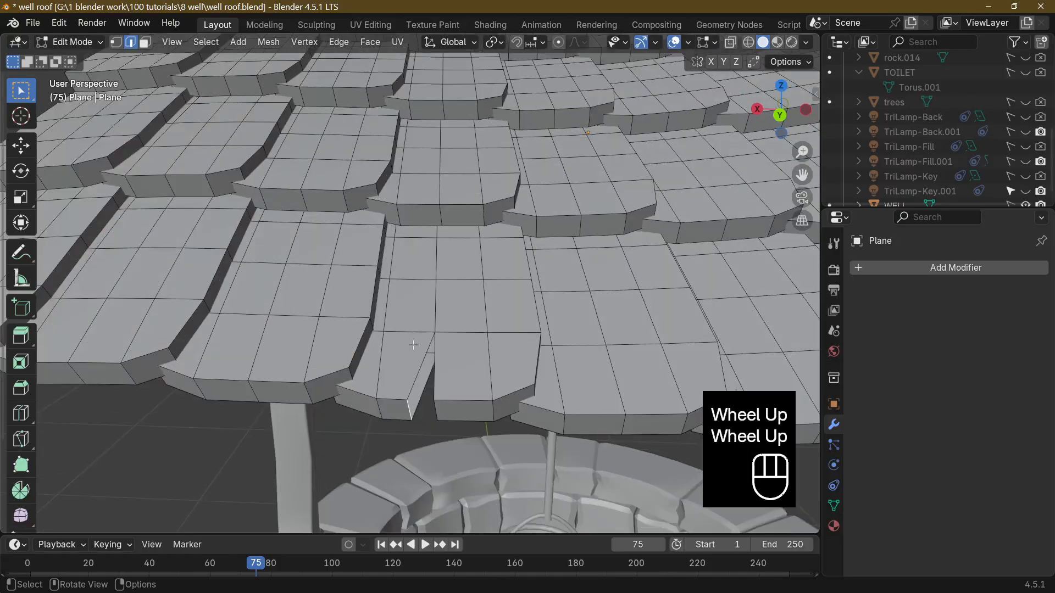
pyautogui.moveTo(413, 345); pyautogui.dragTo(416, 333, button='middle')
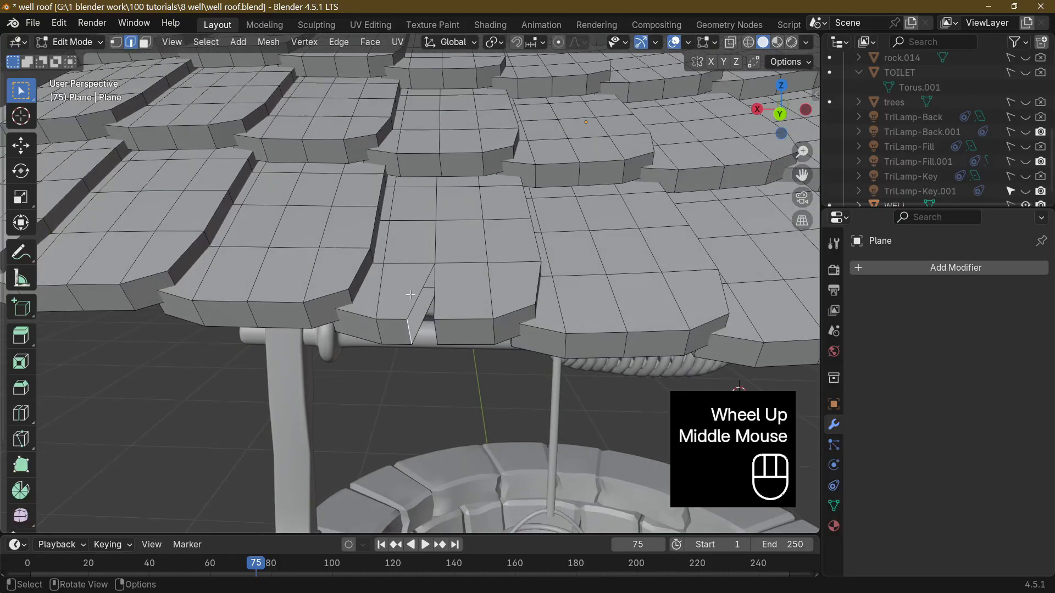
pyautogui.click(419, 300)
pyautogui.keyDown('shift'); pyautogui.click(420, 321); pyautogui.keyUp('shift')
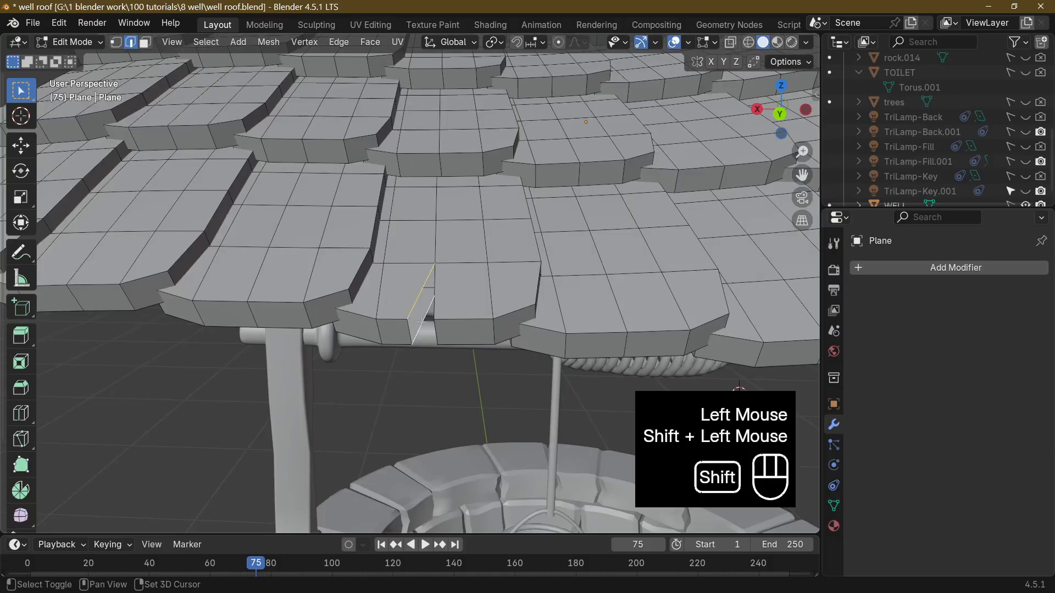
pyautogui.keyDown('shift'); pyautogui.click(430, 330); pyautogui.keyUp('shift')
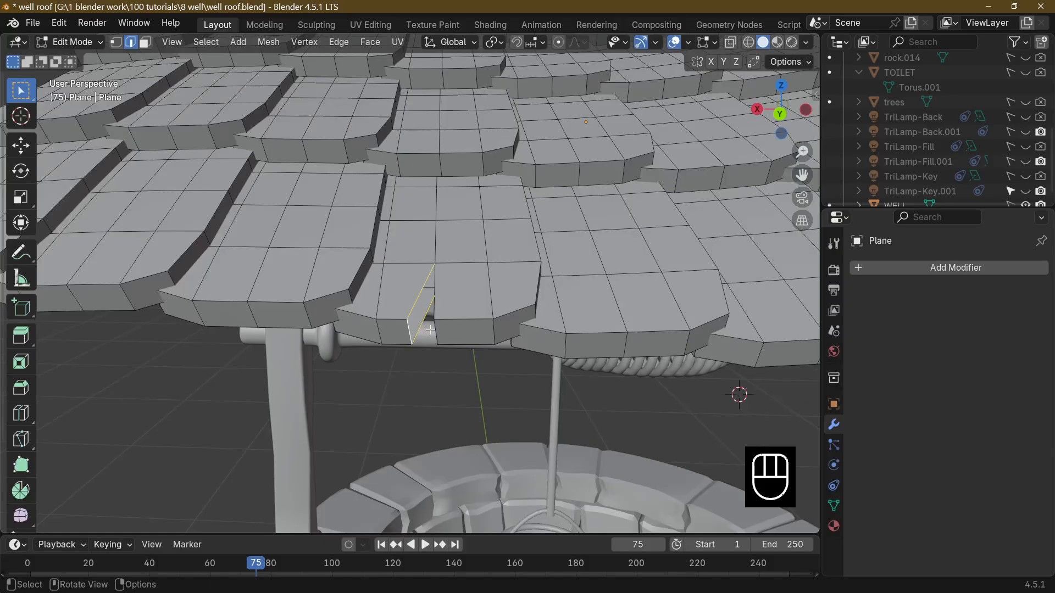
pyautogui.press('f')
pyautogui.press('Tab')
# Rip the middle front edge of another lowest-row tile nearer the crank, moving it about 0.022 m in X and 0.010 m in Y.
pyautogui.moveTo(450, 336); pyautogui.dragTo(559, 349, button='middle')
pyautogui.scroll(-2, 474, 337)
pyautogui.scroll(-3, 474, 337)
pyautogui.click(549, 338)
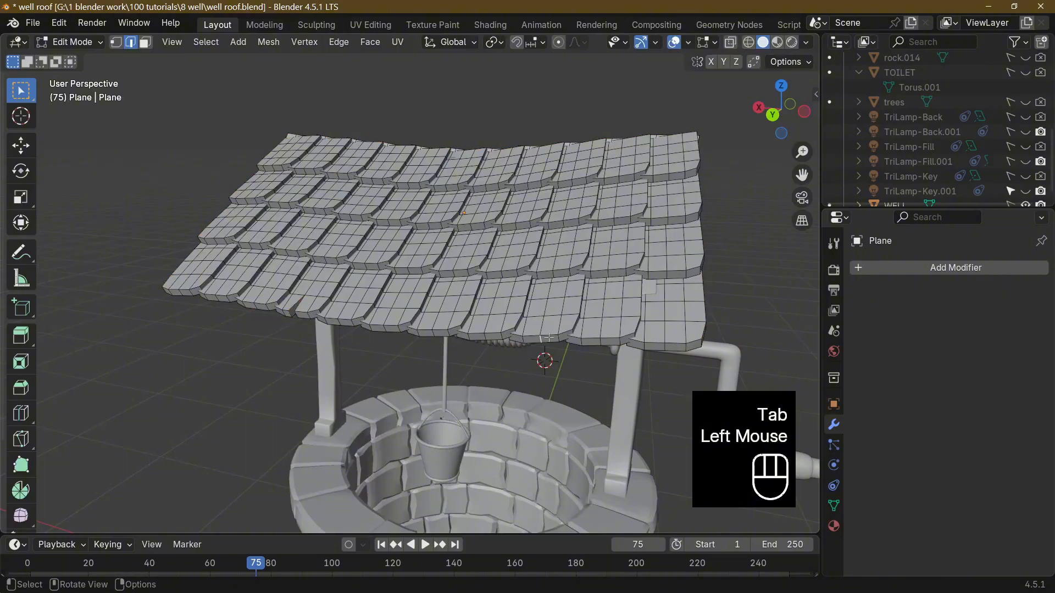
pyautogui.press('v')
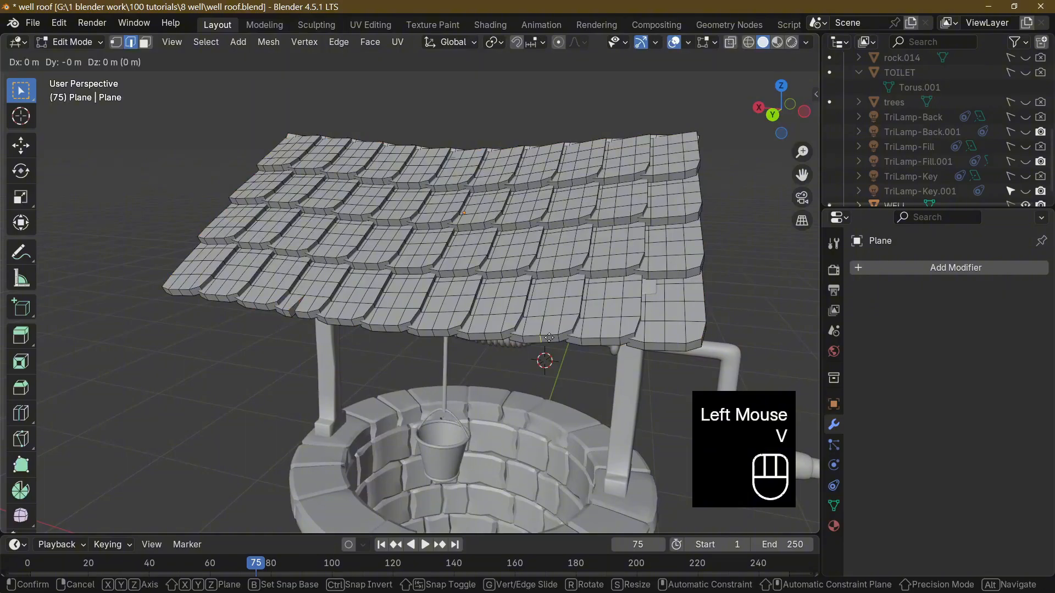
pyautogui.click(540, 339)
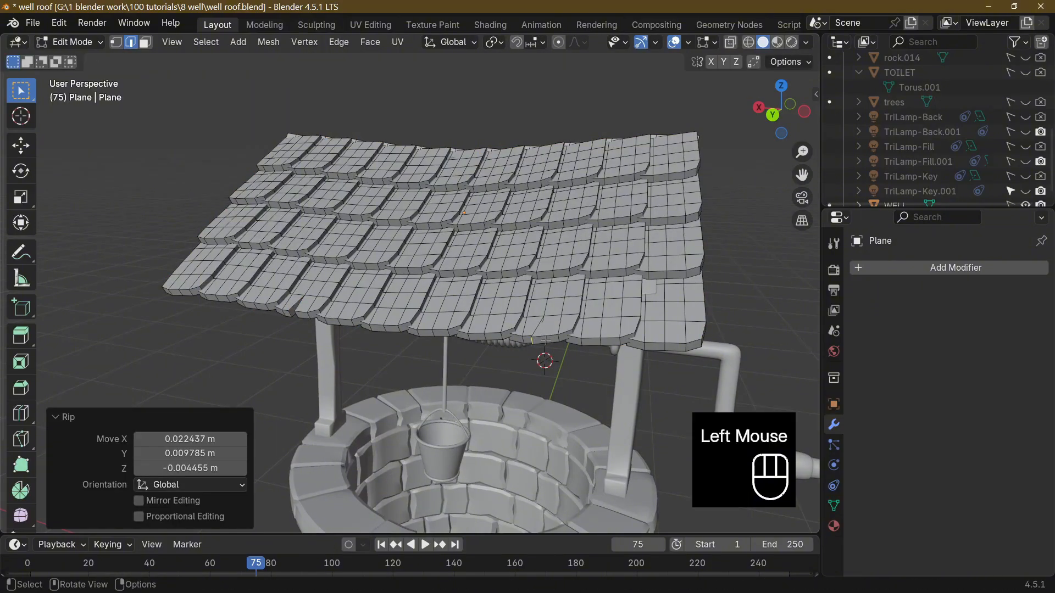
# Edge-slide the opposite edge of this second crack by a factor of about 0.67 to widen the gap.
pyautogui.click(557, 341)
pyautogui.press('g')
pyautogui.press('g')
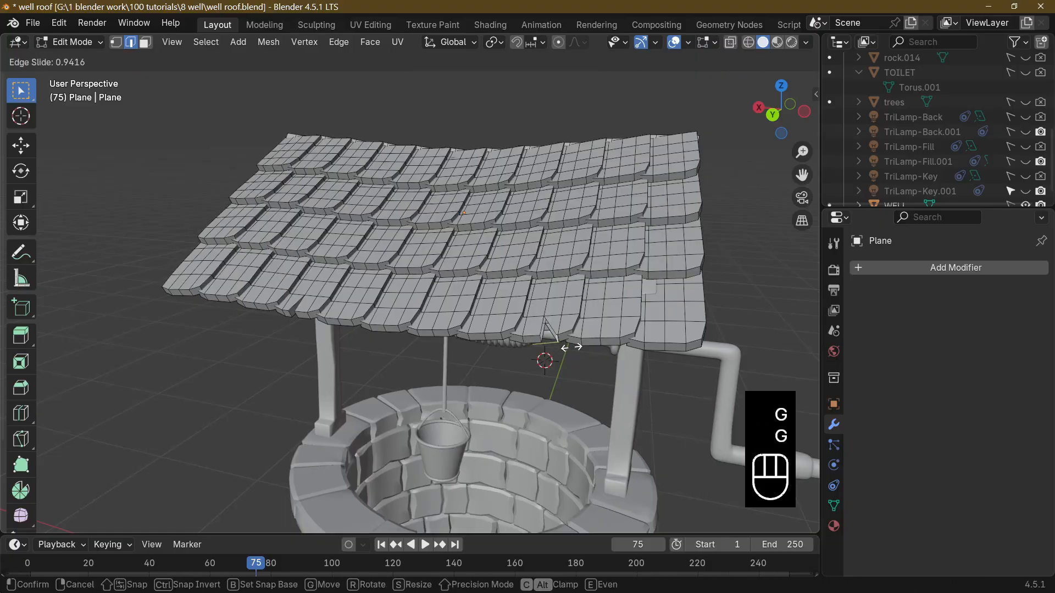
pyautogui.click(567, 347)
# Select the edges around one open side of the second crack and fill them with a face.
pyautogui.moveTo(567, 347)
pyautogui.mouseDown(button='middle')
pyautogui.moveTo(590, 351)
pyautogui.moveTo(554, 356)
pyautogui.mouseUp(button='middle')
pyautogui.scroll(3, 590, 351)
pyautogui.click(542, 338)
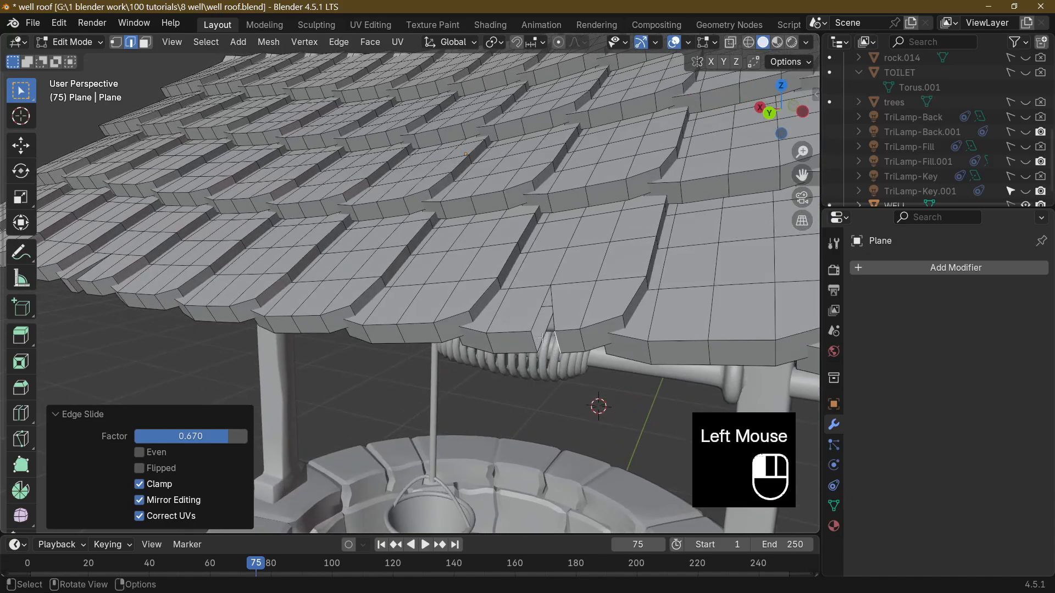
pyautogui.keyDown('ctrl'); pyautogui.click(535, 322); pyautogui.keyUp('ctrl')
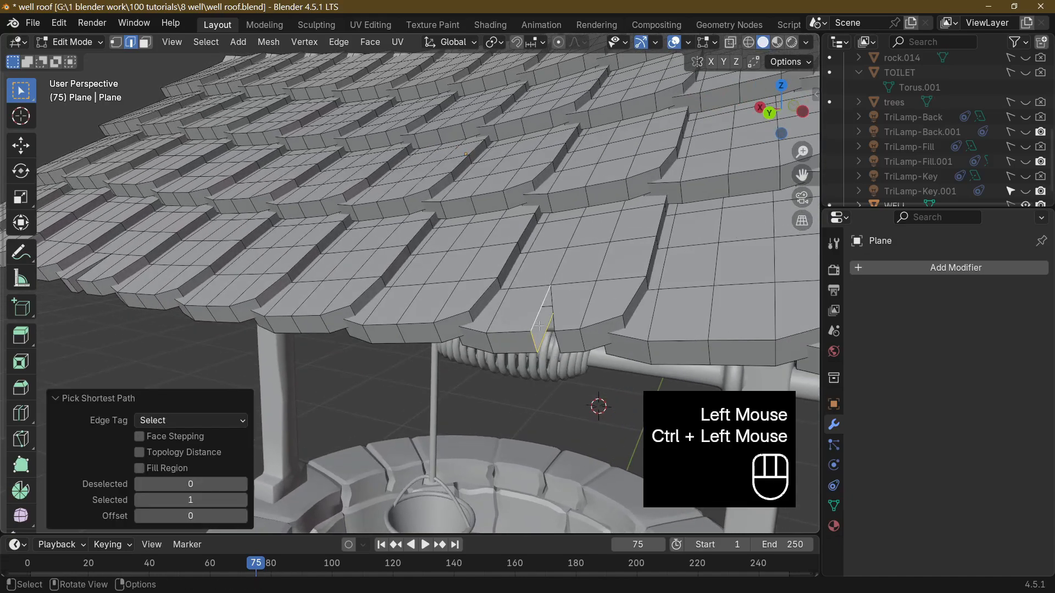
pyautogui.press('f')
# Fill the remaining open side of the second crack with a face and return to Object Mode.
pyautogui.moveTo(540, 327); pyautogui.dragTo(624, 337, button='middle')
pyautogui.click(736, 337)
pyautogui.keyDown('shift'); pyautogui.click(740, 363); pyautogui.keyUp('shift')
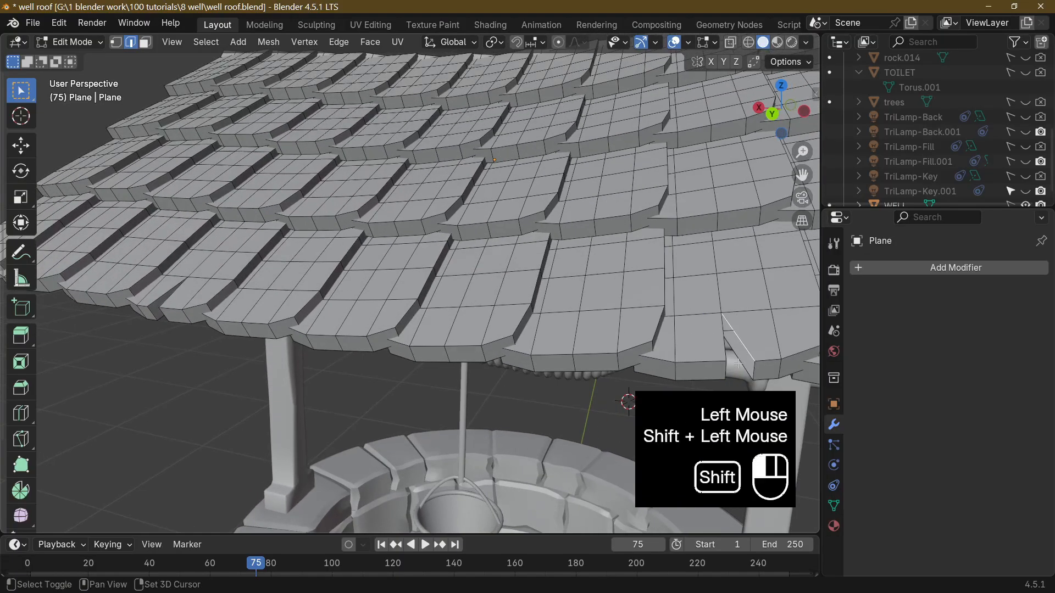
pyautogui.keyDown('shift'); pyautogui.click(755, 371); pyautogui.keyUp('shift')
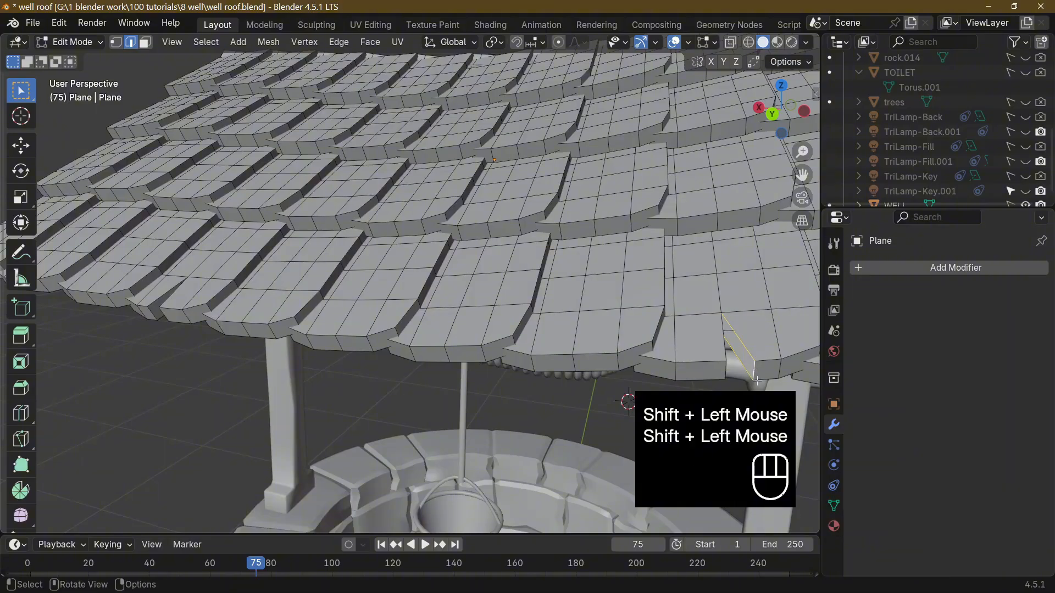
pyautogui.press('f')
pyautogui.press('Tab')
# Rip the middle front edge of a tile in the second row from the bottom, moving it about 0.015 m along negative X.
pyautogui.scroll(-4, 736, 384)
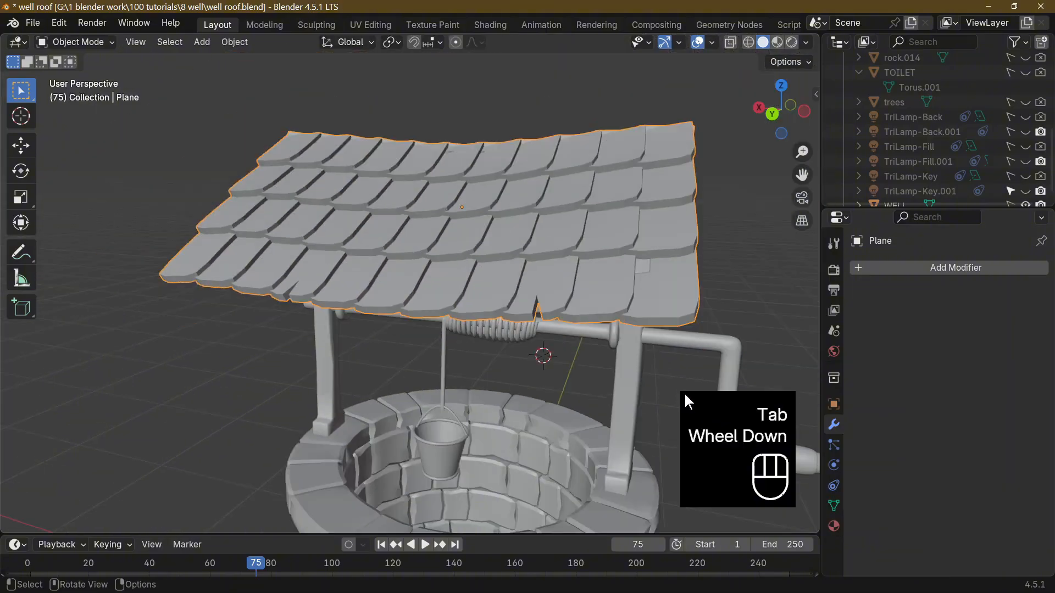
pyautogui.moveTo(684, 392); pyautogui.dragTo(579, 364, button='middle')
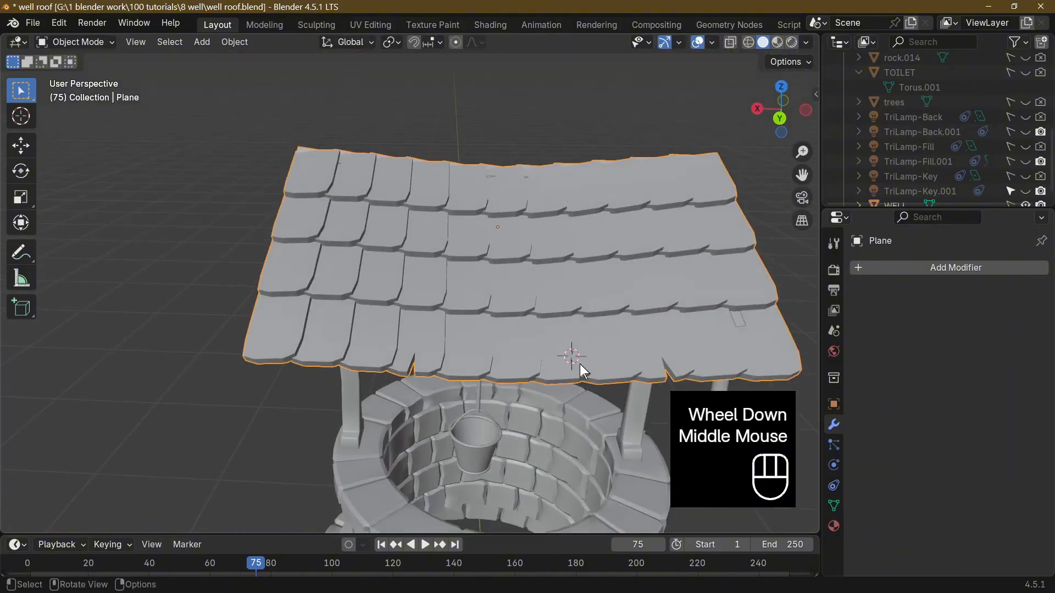
pyautogui.scroll(5, 565, 358)
pyautogui.press('Tab')
pyautogui.click(434, 356)
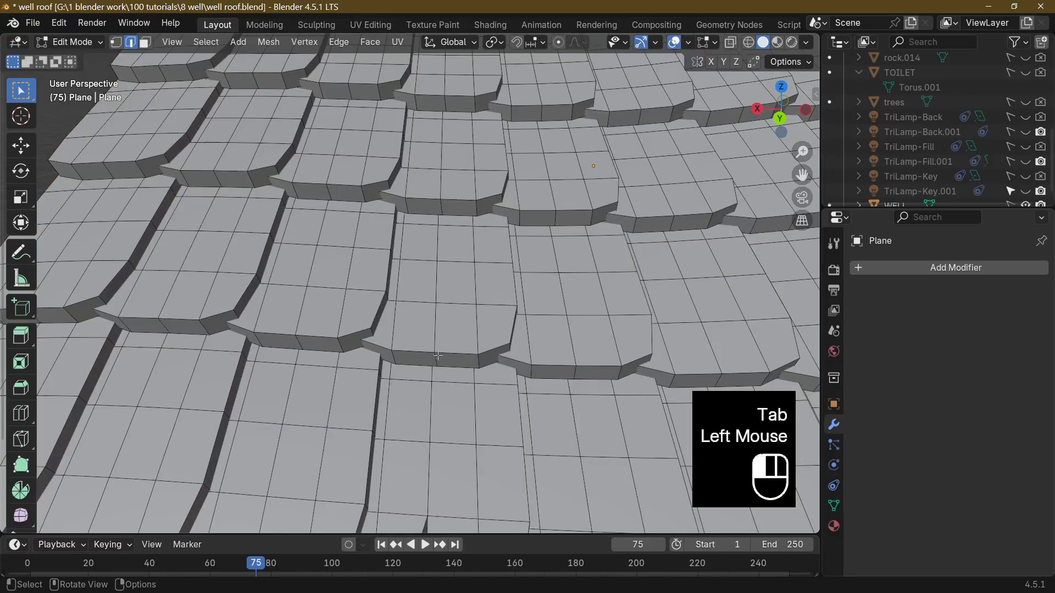
pyautogui.click(438, 360)
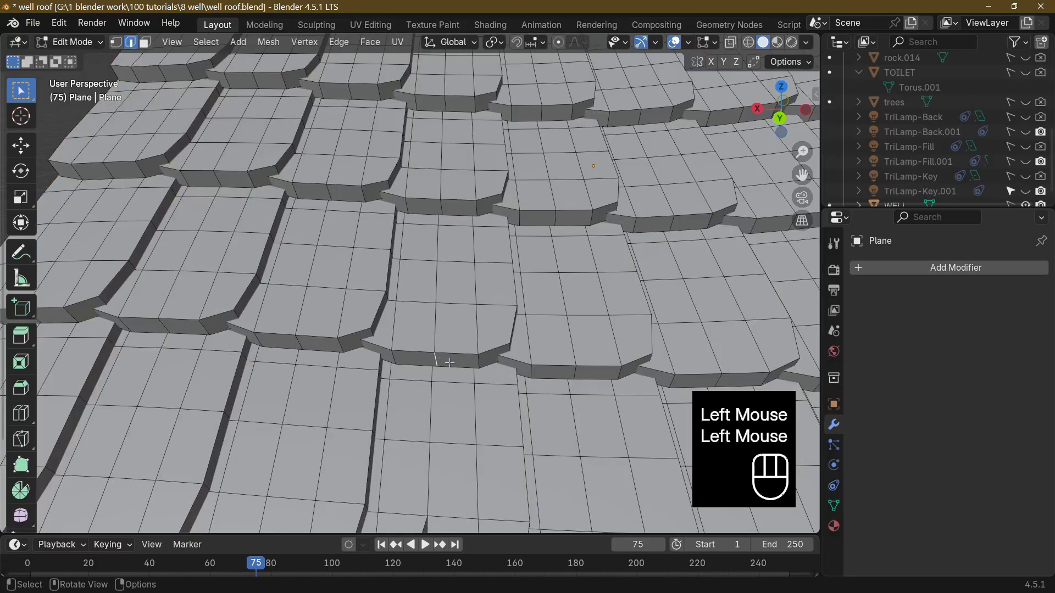
pyautogui.press('v')
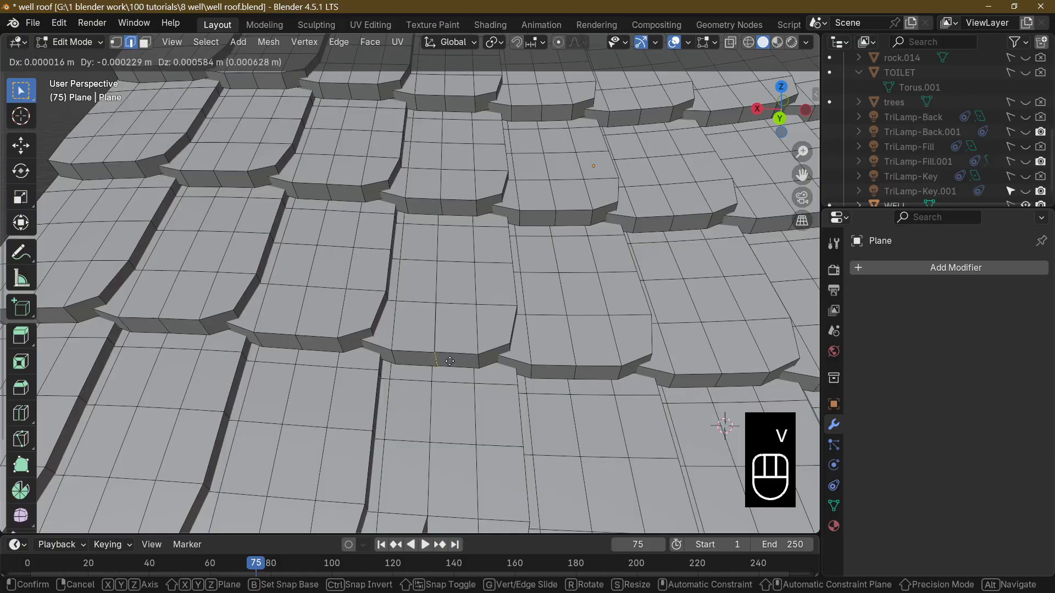
pyautogui.click(464, 360)
# Fill both open sides of the crack in the second-row tile with faces.
pyautogui.moveTo(465, 360); pyautogui.dragTo(479, 348, button='middle')
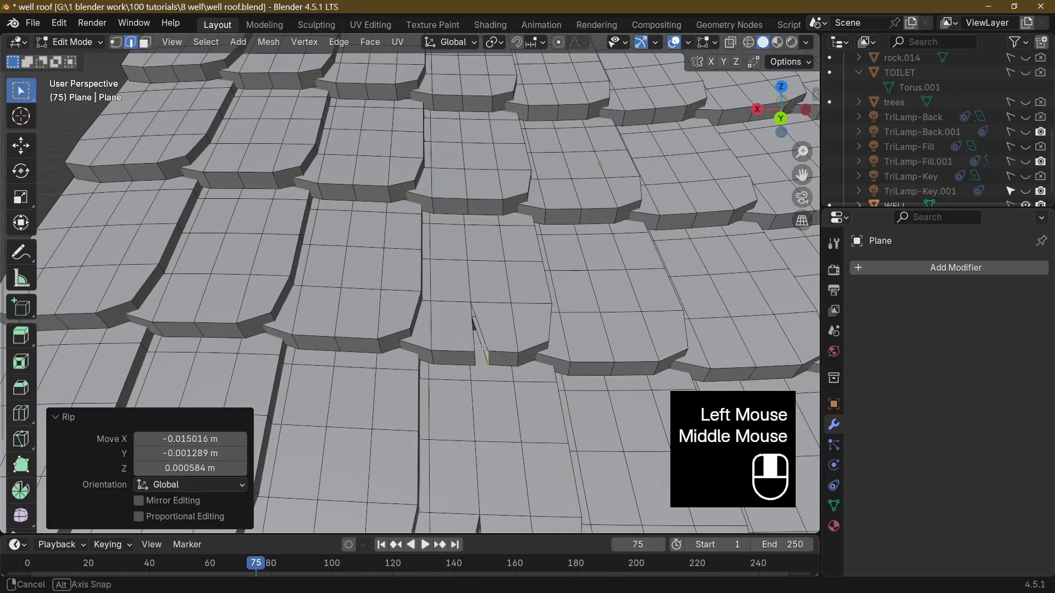
pyautogui.click(481, 351)
pyautogui.keyDown('shift'); pyautogui.click(481, 350); pyautogui.keyUp('shift')
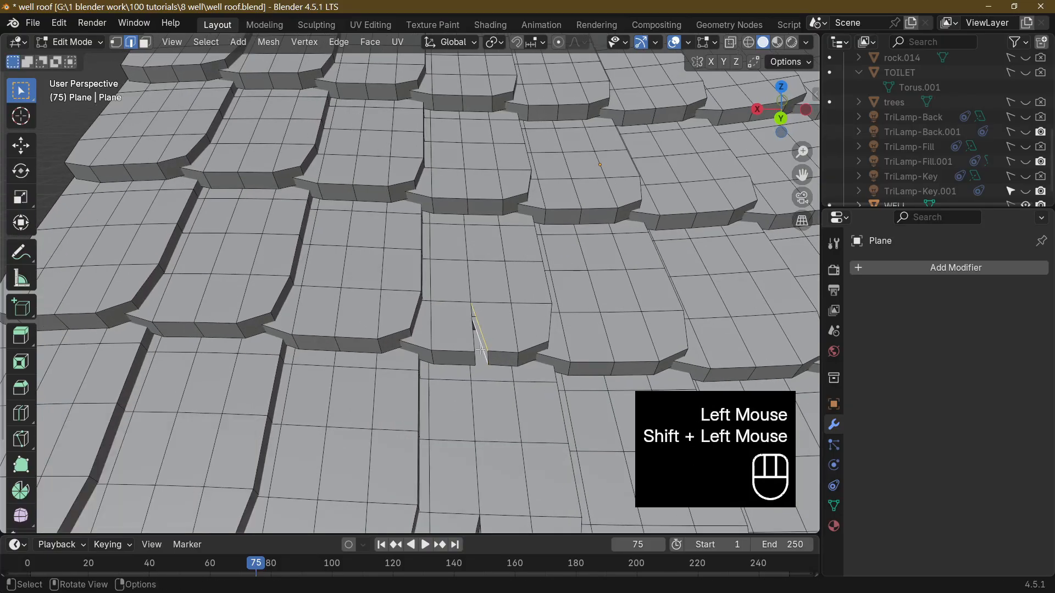
pyautogui.press('f')
pyautogui.moveTo(481, 350); pyautogui.dragTo(412, 348, button='middle')
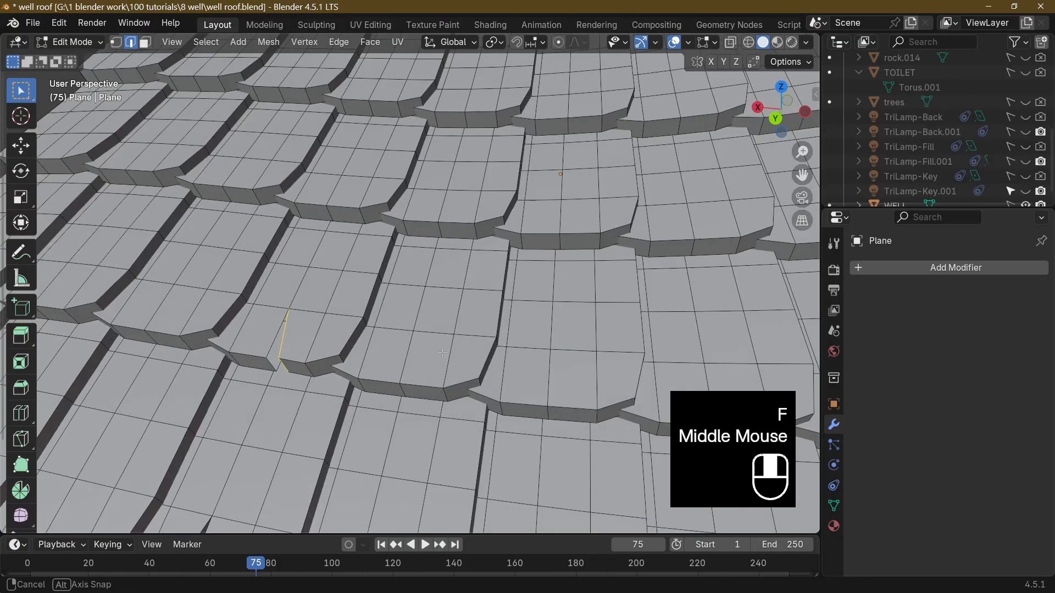
pyautogui.keyDown('shift'); pyautogui.click(284, 361); pyautogui.keyUp('shift')
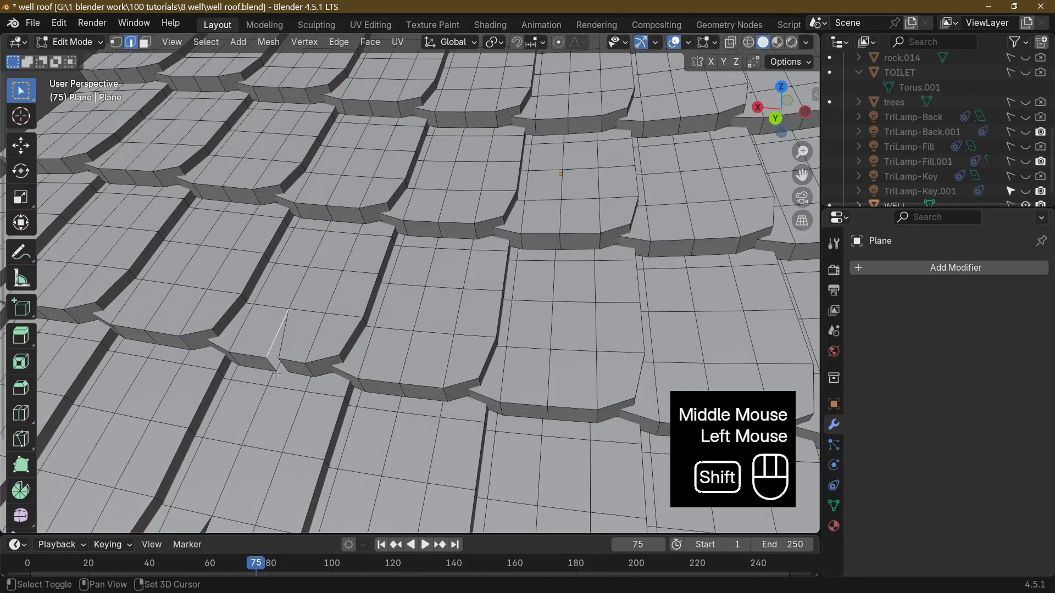
pyautogui.keyDown('shift'); pyautogui.click(276, 374); pyautogui.keyUp('shift')
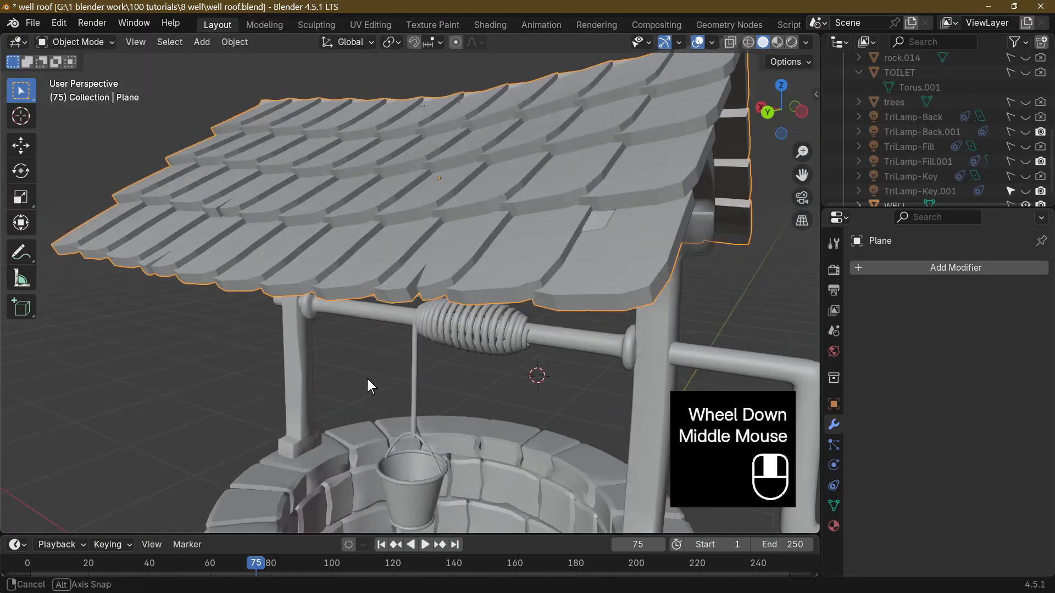
# In Edit Mode, edge-slide an outer side edge of the gable-end tile in the second row from the bottom by a factor of about 0.233.
pyautogui.moveTo(368, 384); pyautogui.dragTo(193, 404, button='middle')
pyautogui.scroll(-5, 394, 409)
pyautogui.scroll(5, 374, 394)
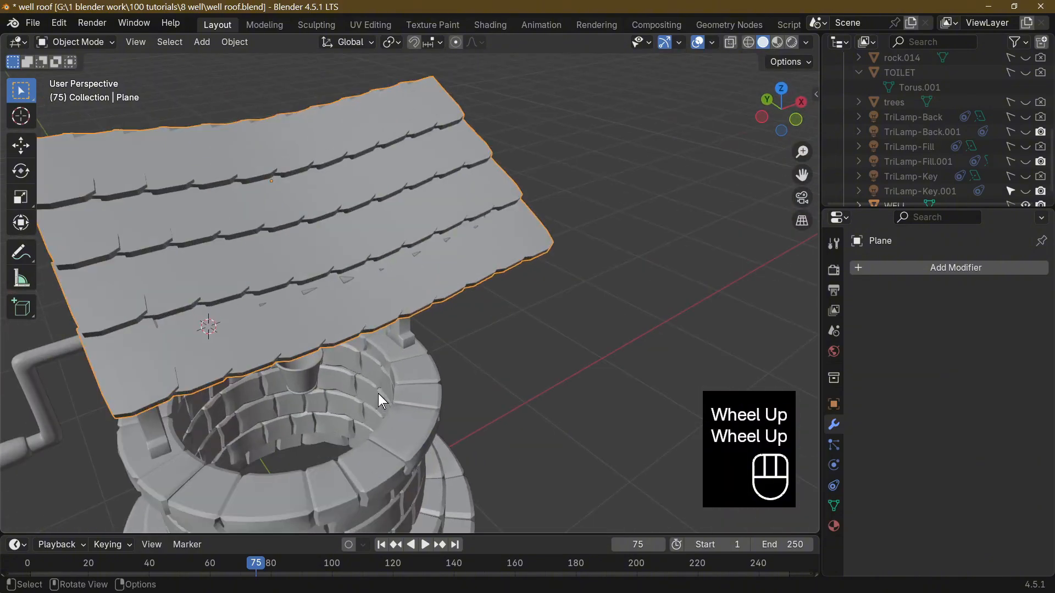
pyautogui.moveTo(378, 394); pyautogui.dragTo(568, 402, button='middle')
pyautogui.press('Tab')
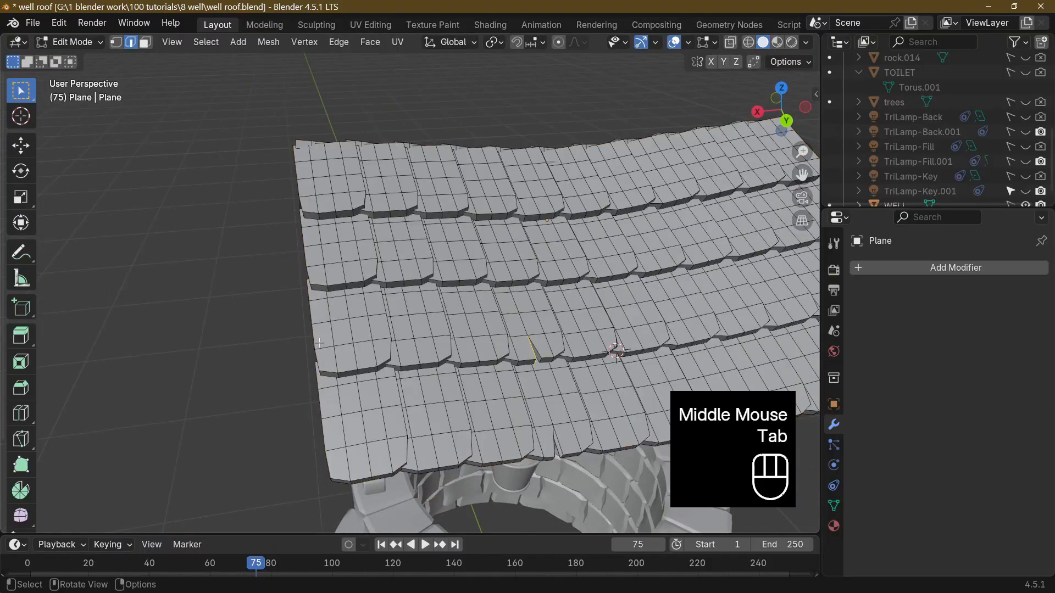
pyautogui.scroll(2, 319, 343)
pyautogui.click(189, 373)
pyautogui.moveTo(190, 372); pyautogui.dragTo(348, 372, button='middle')
pyautogui.click(483, 374)
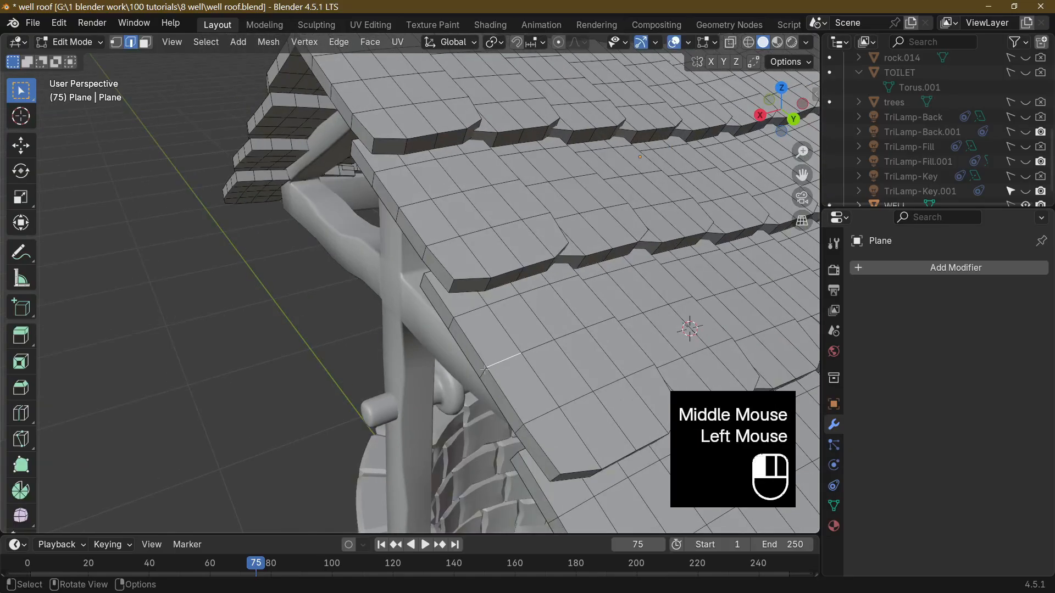
pyautogui.press('g')
pyautogui.press('g')
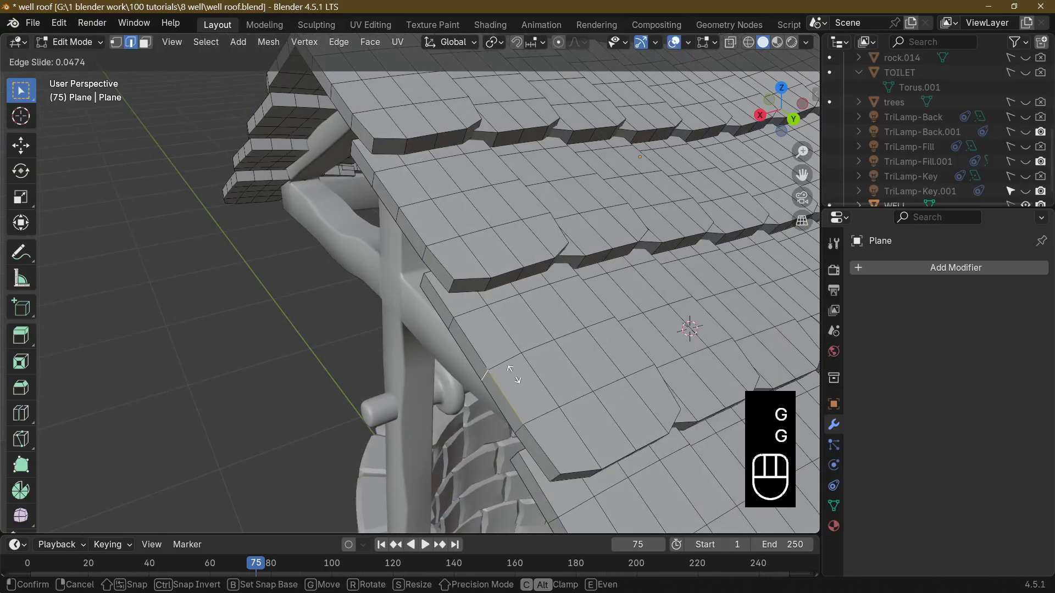
pyautogui.click(527, 379)
# Move the slid edge about 0.006 m along Y, nudge it slightly along X, and return to Object Mode.
pyautogui.press('g')
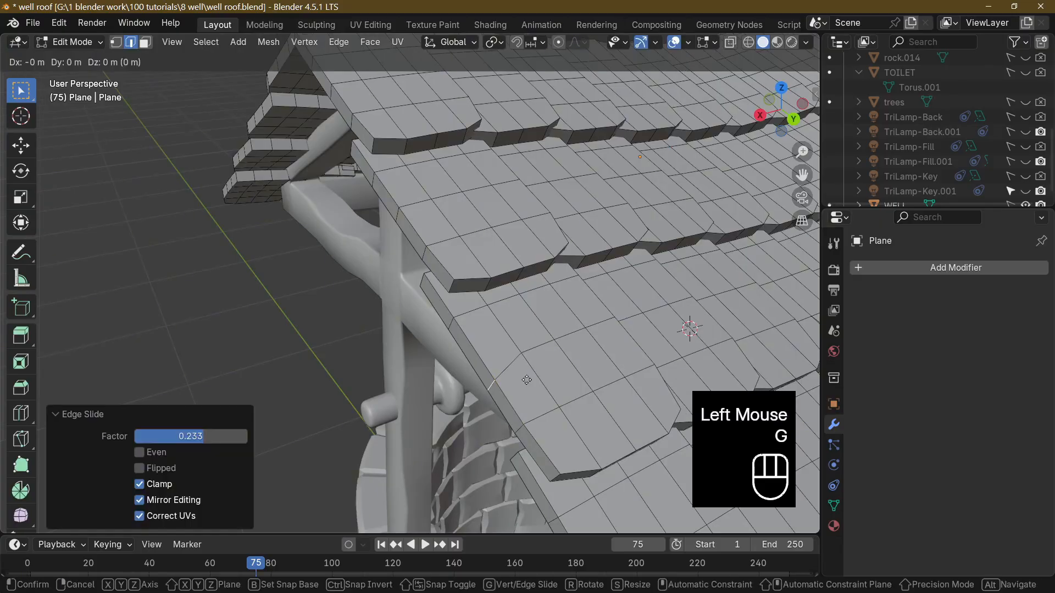
pyautogui.press('y')
pyautogui.click(541, 369)
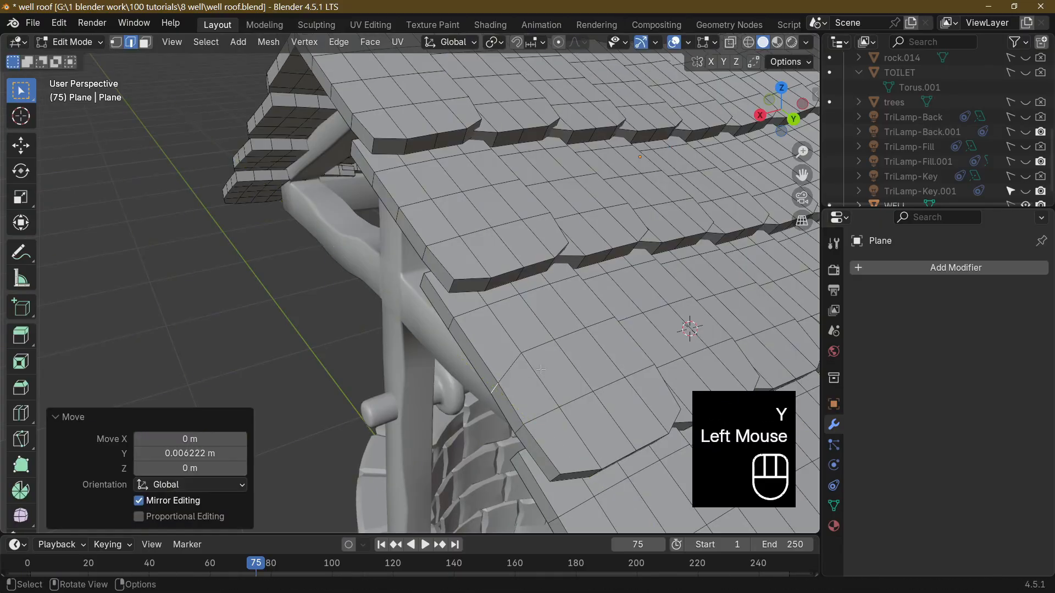
pyautogui.press('g')
pyautogui.press('x')
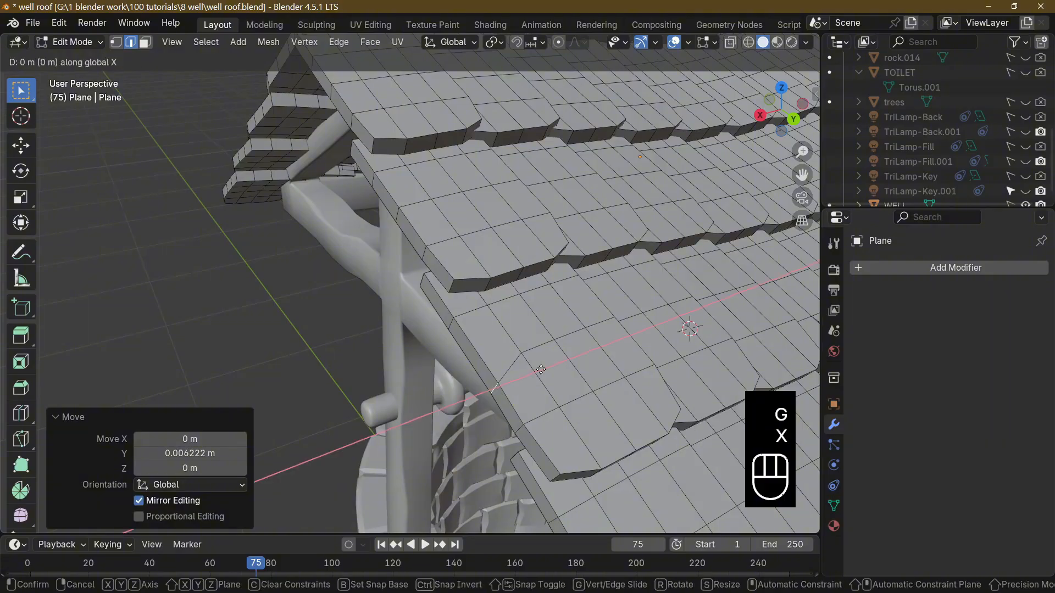
pyautogui.click(547, 366)
pyautogui.press('Tab')
# Examine the cracked and dented roof tiles and the overall roof shape from several sides, both close up and from a distance.
pyautogui.scroll(3, 553, 381)
pyautogui.moveTo(552, 381); pyautogui.dragTo(466, 384, button='middle')
pyautogui.press('Tab')
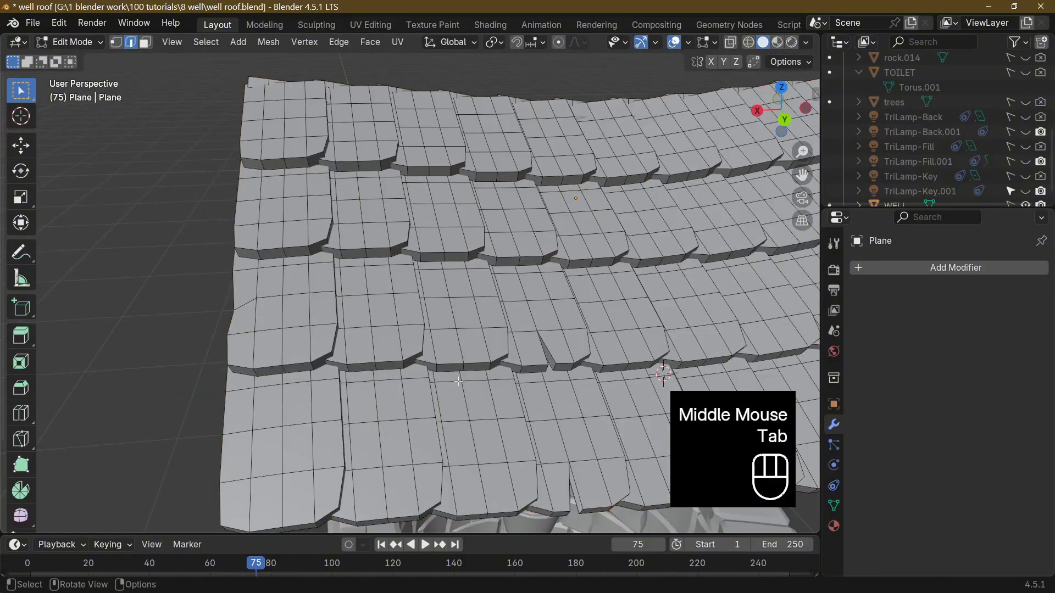
pyautogui.moveTo(400, 368); pyautogui.dragTo(282, 359, button='middle')
pyautogui.scroll(-2, 325, 360)
pyautogui.scroll(1, 325, 360)
pyautogui.scroll(-1, 325, 360)
pyautogui.middleClick(387, 372)
pyautogui.press('Tab')
pyautogui.scroll(-5, 408, 358)
pyautogui.scroll(2, 354, 384)
pyautogui.scroll(-2, 354, 384)
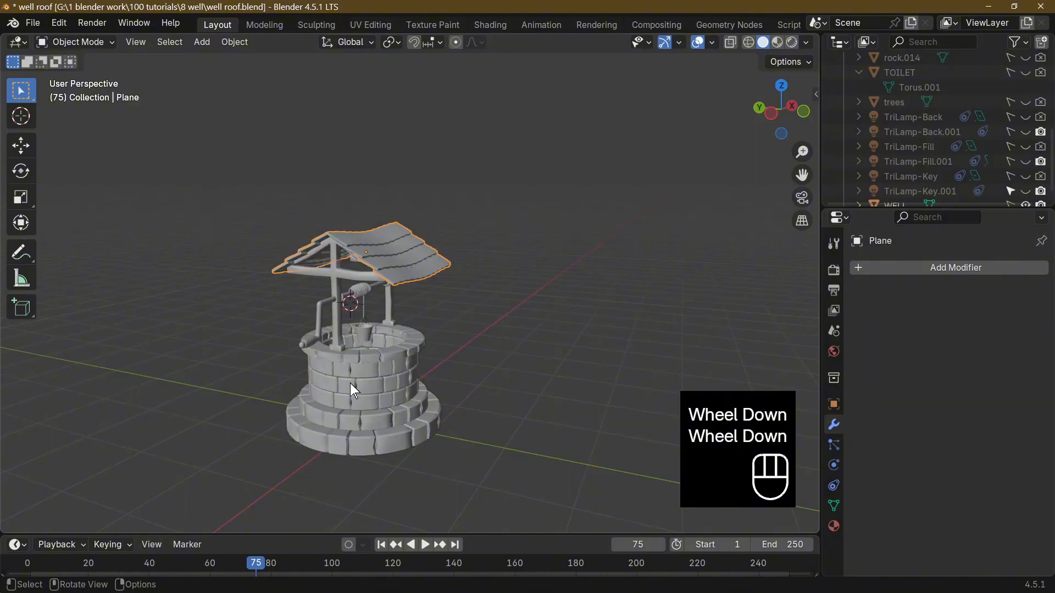
pyautogui.moveTo(350, 384)
pyautogui.mouseDown(button='middle')
pyautogui.moveTo(398, 415)
pyautogui.moveTo(520, 401)
pyautogui.moveTo(278, 397)
pyautogui.moveTo(345, 398)
pyautogui.mouseUp(button='middle')
pyautogui.scroll(1, 458, 402)
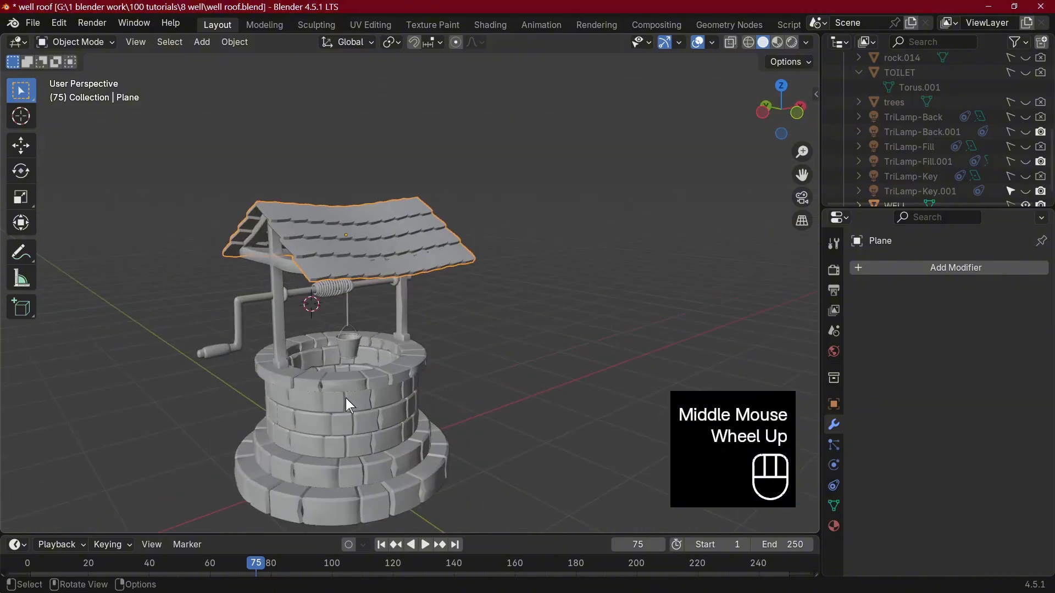
pyautogui.scroll(2, 344, 398)
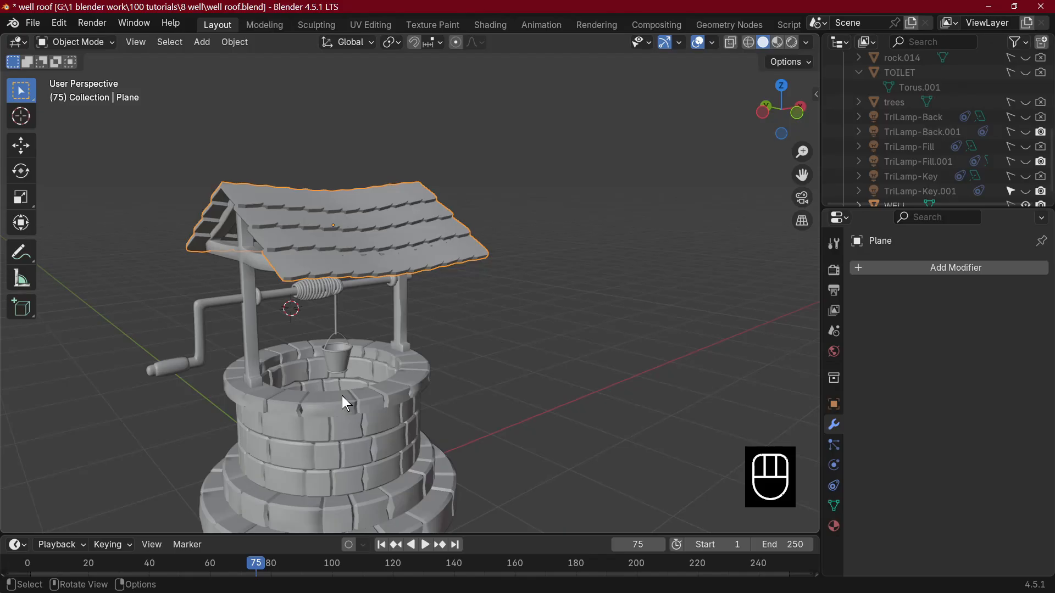
pyautogui.scroll(-2, 343, 397)
pyautogui.moveTo(343, 396); pyautogui.dragTo(531, 397, button='middle')
pyautogui.scroll(3, 433, 424)
pyautogui.scroll(-3, 437, 398)
pyautogui.scroll(2, 377, 394)
pyautogui.scroll(1, 531, 398)
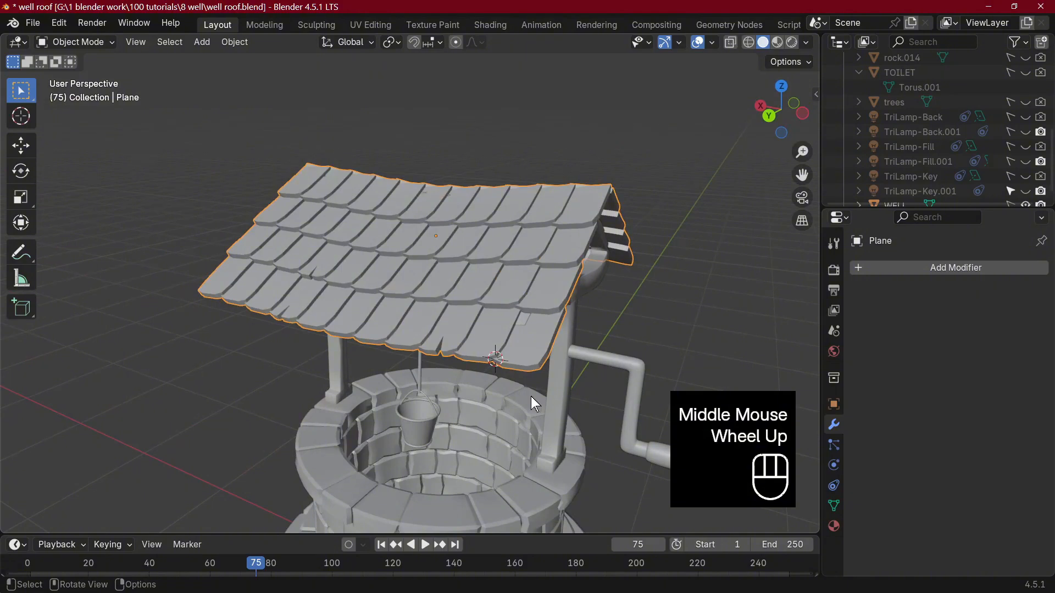
# With proportional editing enabled at a size of about 0.83 m, move an edge of the crank-side bottom-row tile along Z and return to Object Mode.
pyautogui.click(537, 331)
pyautogui.press('Tab')
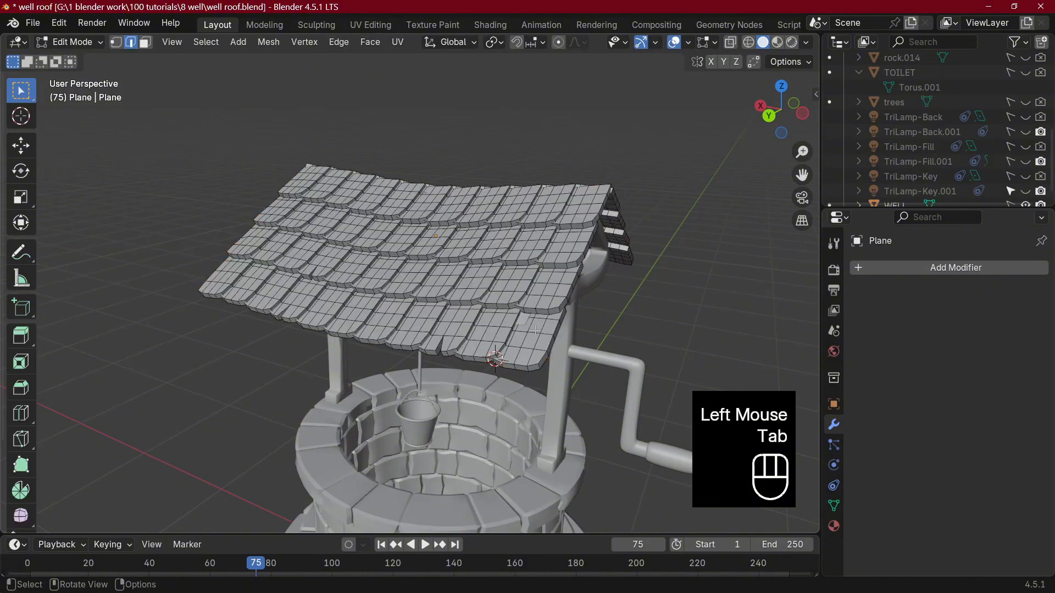
pyautogui.click(536, 330)
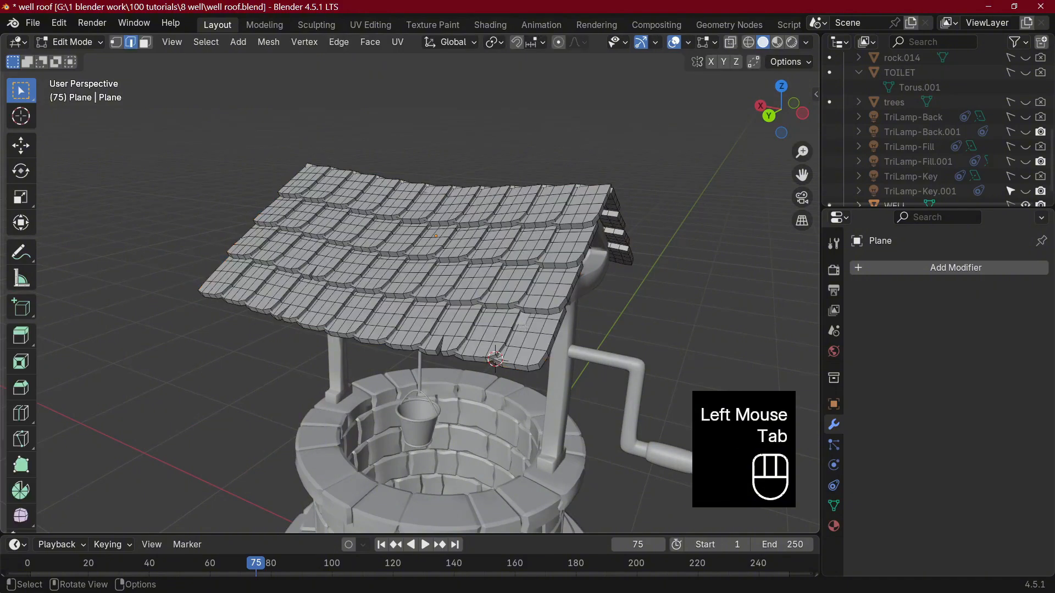
pyautogui.click(558, 43)
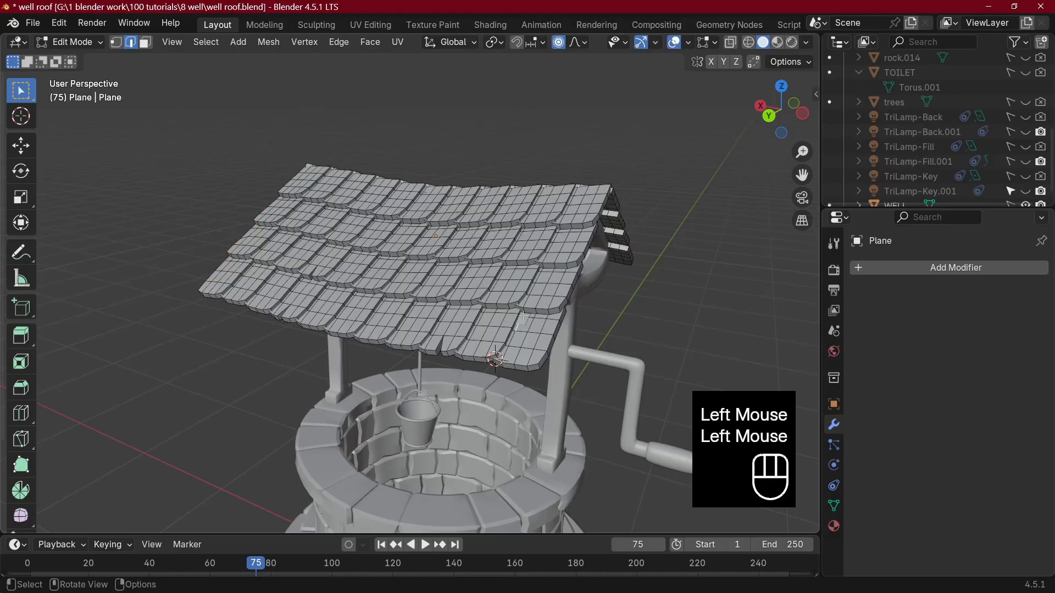
pyautogui.press('g')
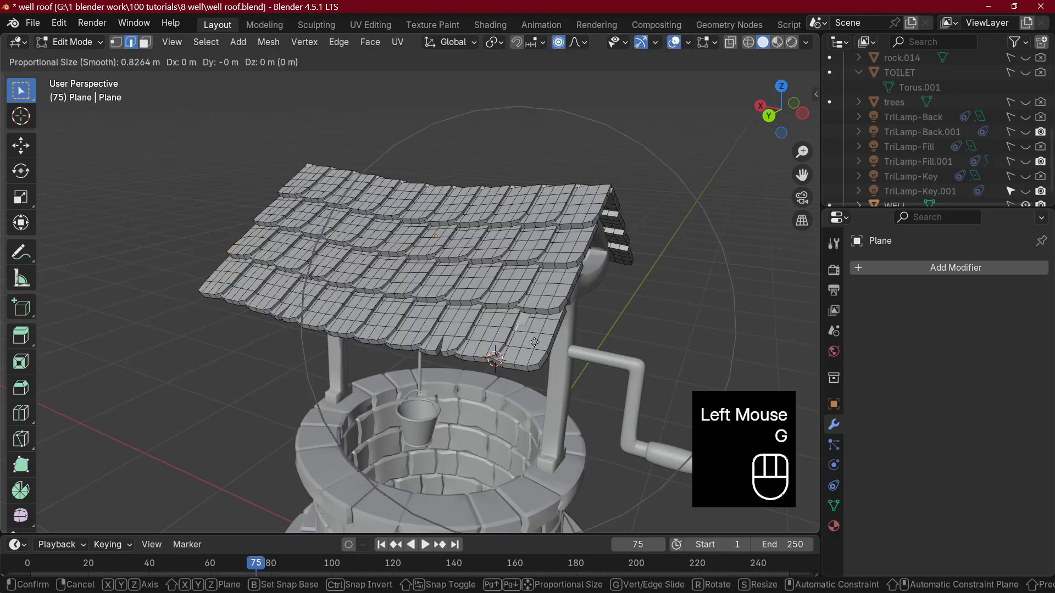
pyautogui.press('z')
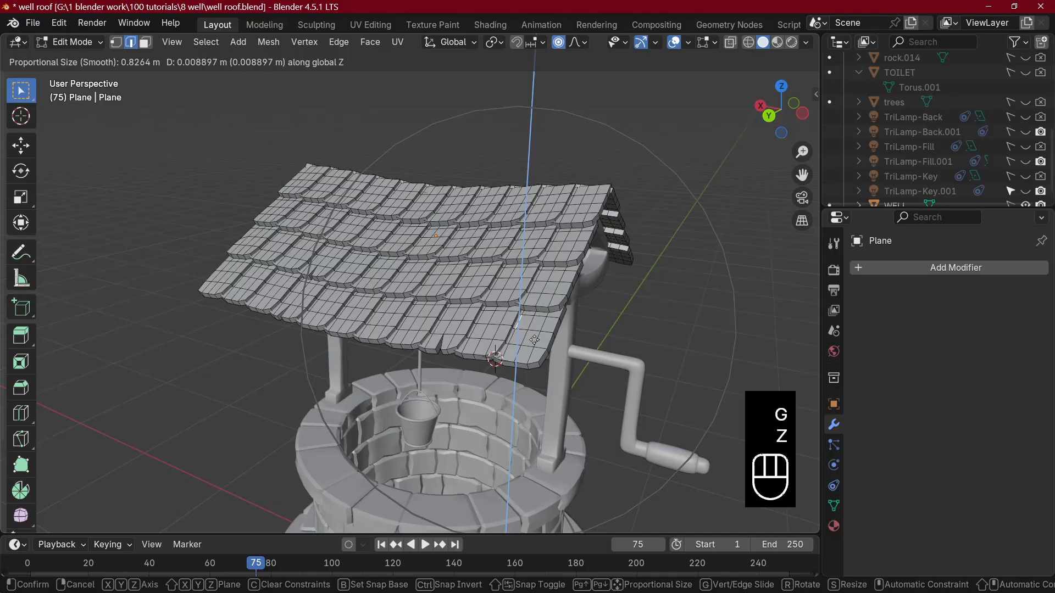
pyautogui.click(544, 350)
pyautogui.press('Tab')
pyautogui.moveTo(547, 381); pyautogui.dragTo(211, 285, button='middle')
pyautogui.press('Tab')
pyautogui.press('Tab')
pyautogui.scroll(-3, 383, 333)
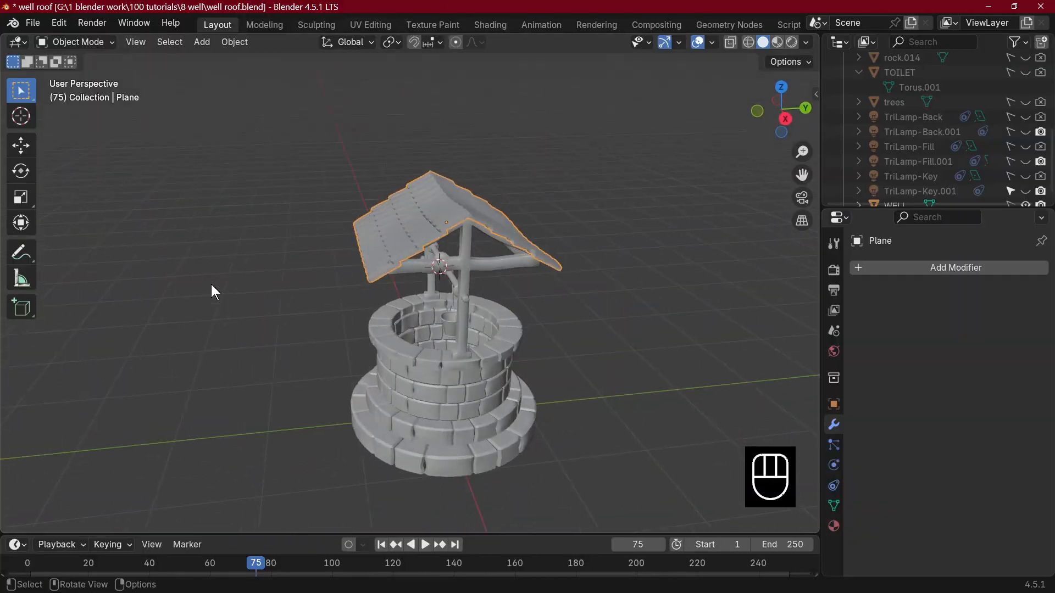
pyautogui.moveTo(367, 338); pyautogui.dragTo(230, 346, button='middle')
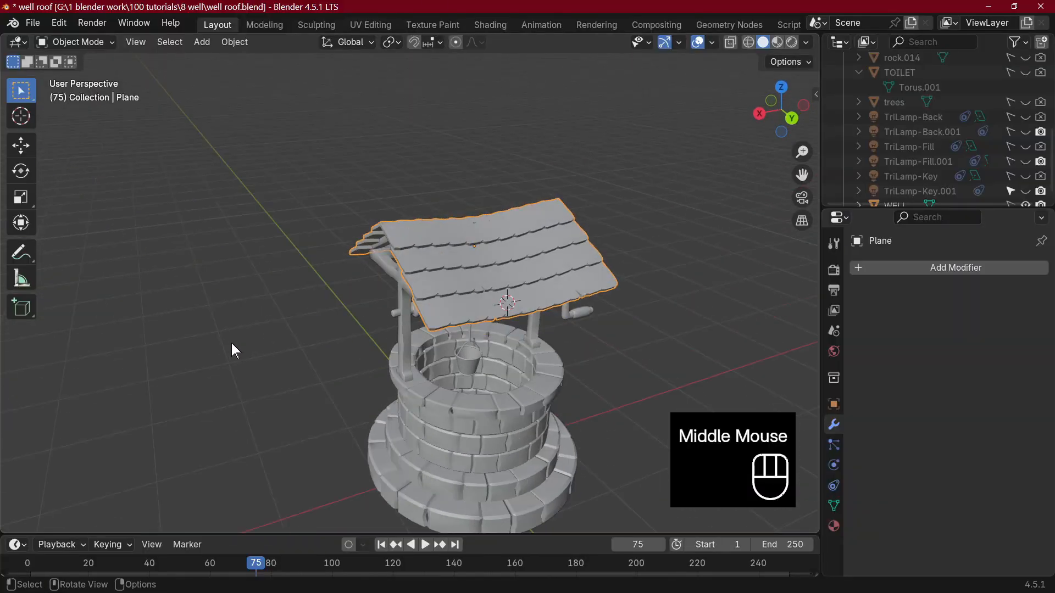